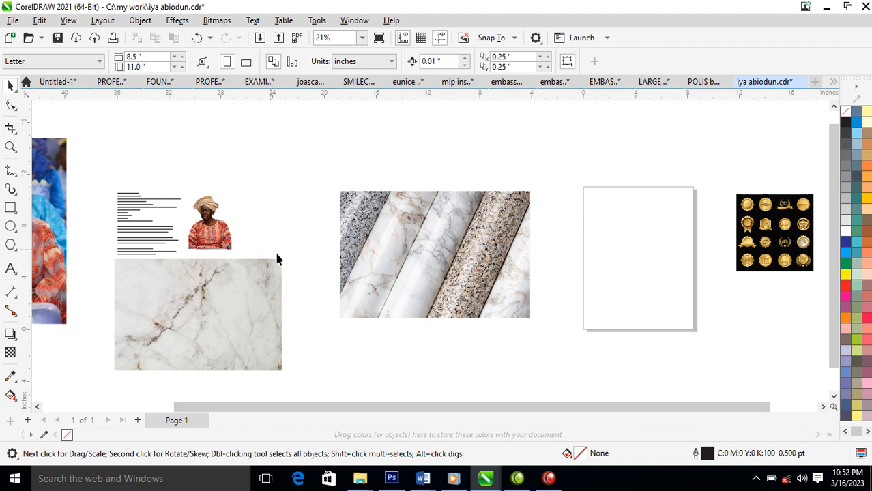
Zoom in on the scattered images and reposition the diagonal and left marble images.
key(z)
drag(111, 193, 759, 331)
key(space)
drag(503, 229, 488, 283)
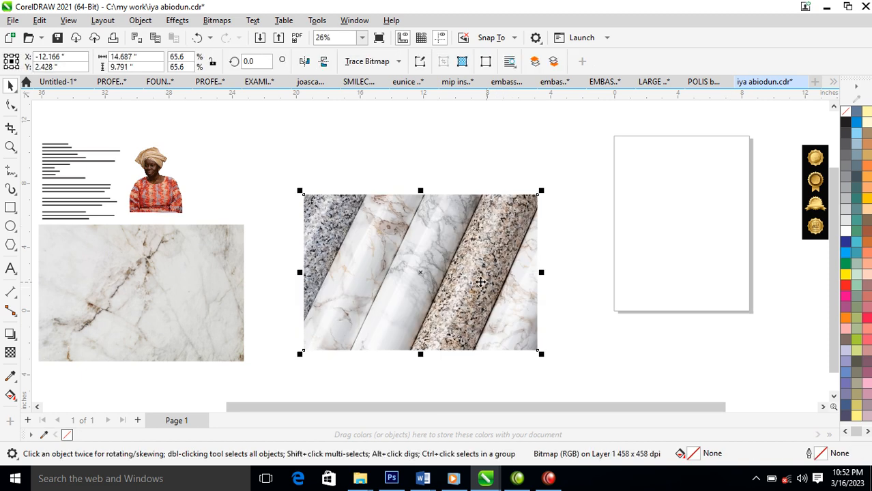
drag(227, 285, 211, 321)
drag(518, 253, 493, 223)
drag(457, 250, 380, 256)
Set the page size to 4 × 3 inches and move the marble image beside it.
click(386, 150)
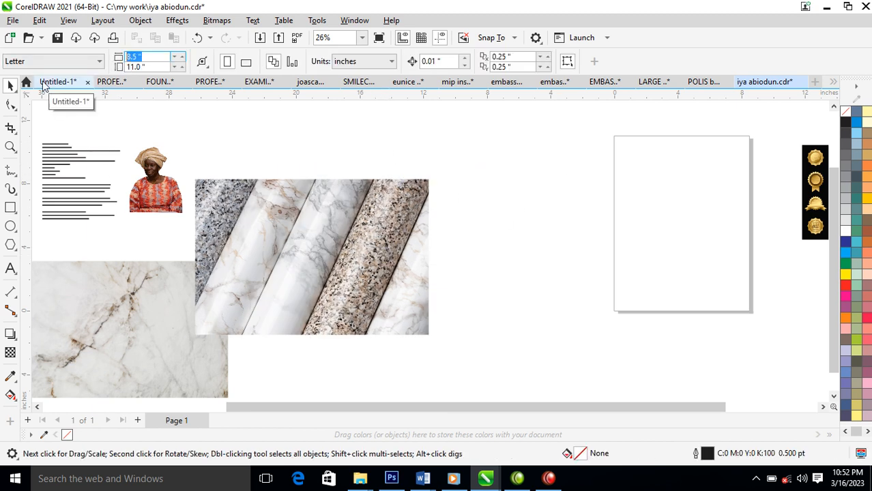
text(4)
key(Tab)
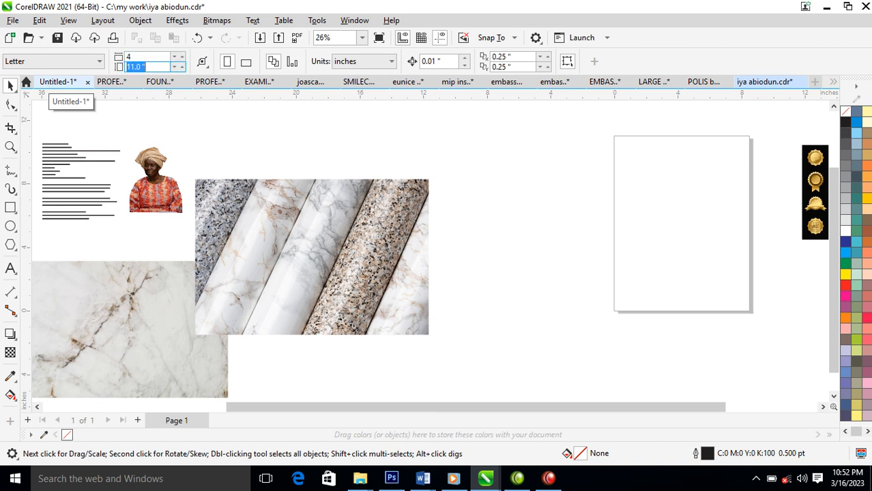
text(3)
key(Return)
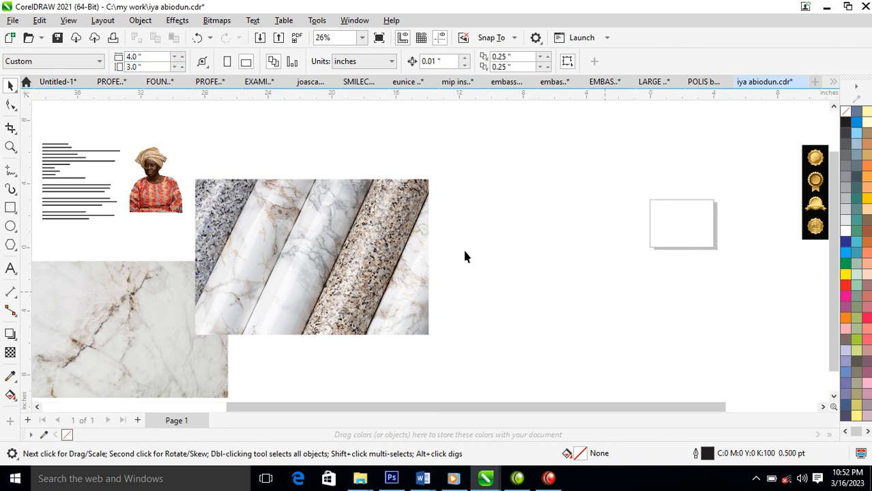
drag(294, 253, 472, 243)
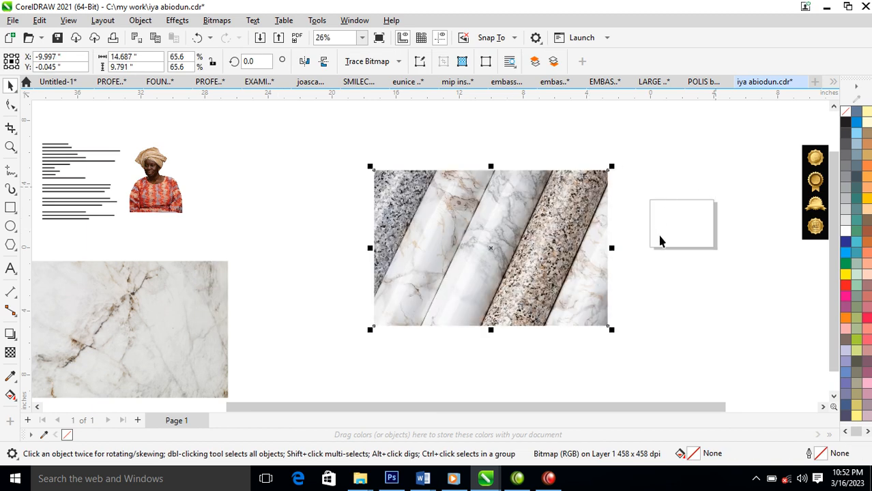
click(10, 207)
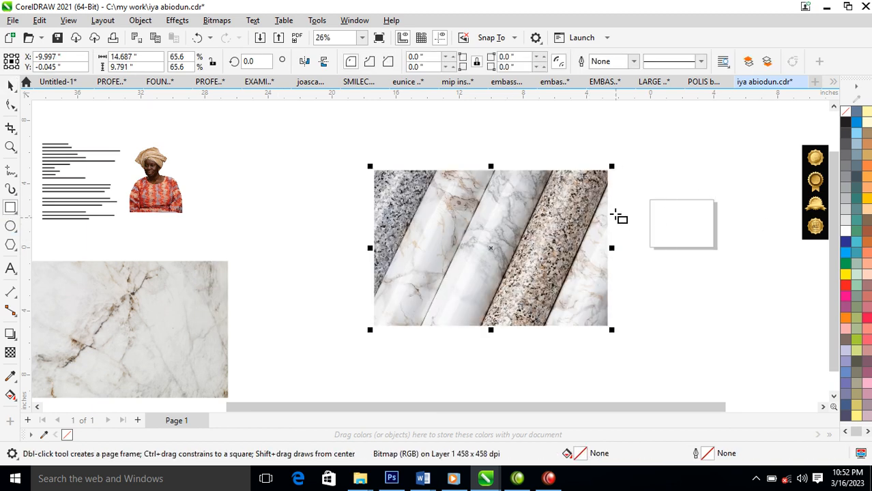
Draw a rectangle and size it to 4.0 × 3.0 inches.
drag(649, 198, 717, 248)
key(space)
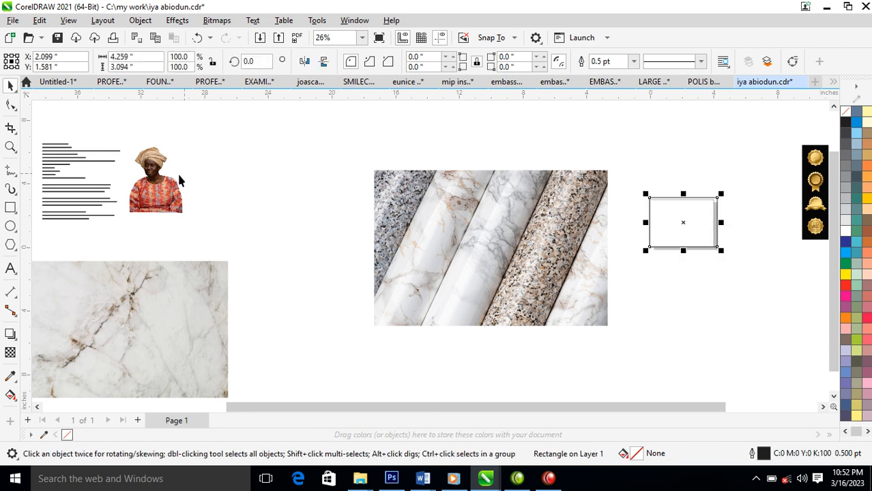
drag(152, 57, 116, 58)
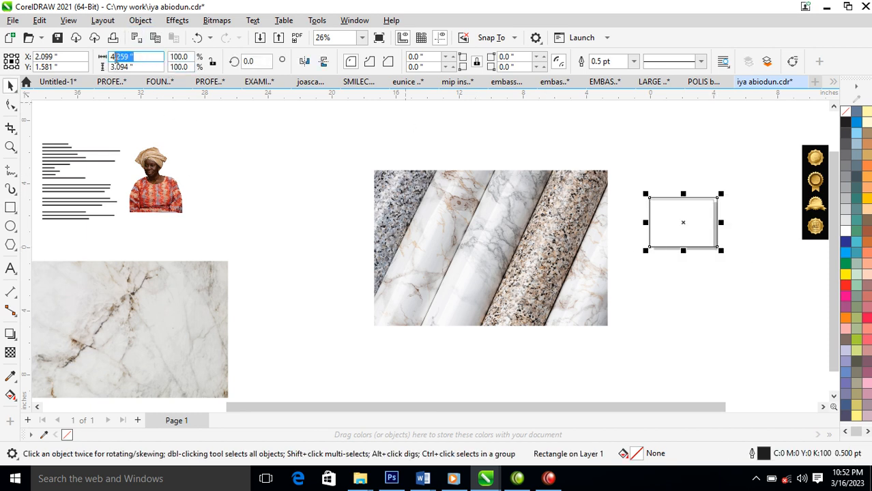
text(4)
key(Tab)
text(3)
key(Return)
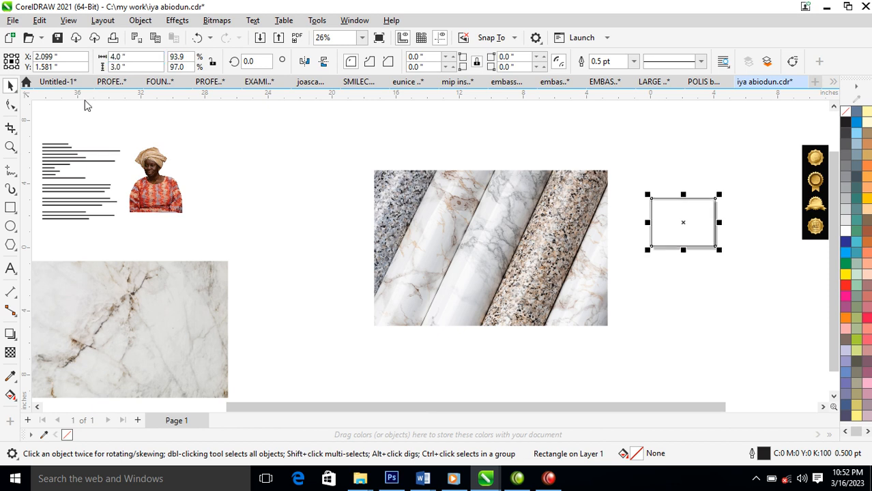
Shrink the diagonal marble image to an 18.7% thumbnail and switch the page to A3.
click(469, 219)
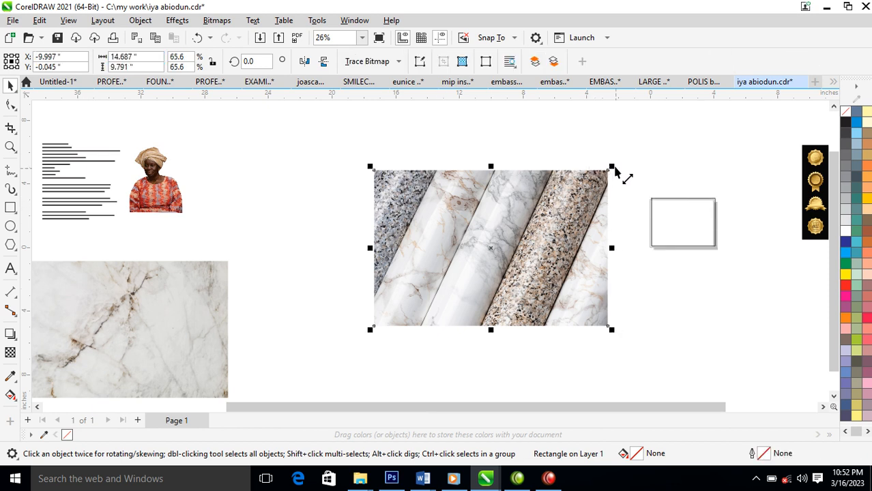
mouse_move(610, 171)
mouse_down()
mouse_move(562, 193)
mouse_move(526, 195)
mouse_move(523, 204)
mouse_up()
drag(498, 249, 517, 238)
click(540, 169)
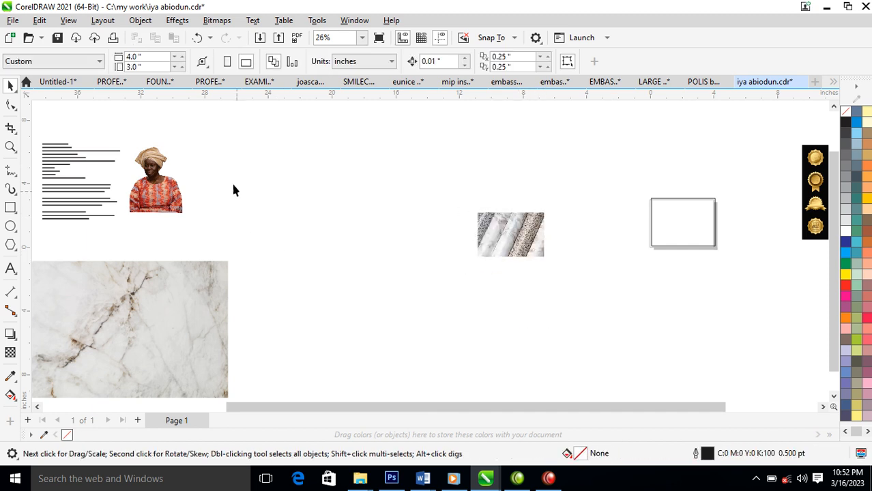
click(99, 59)
click(23, 125)
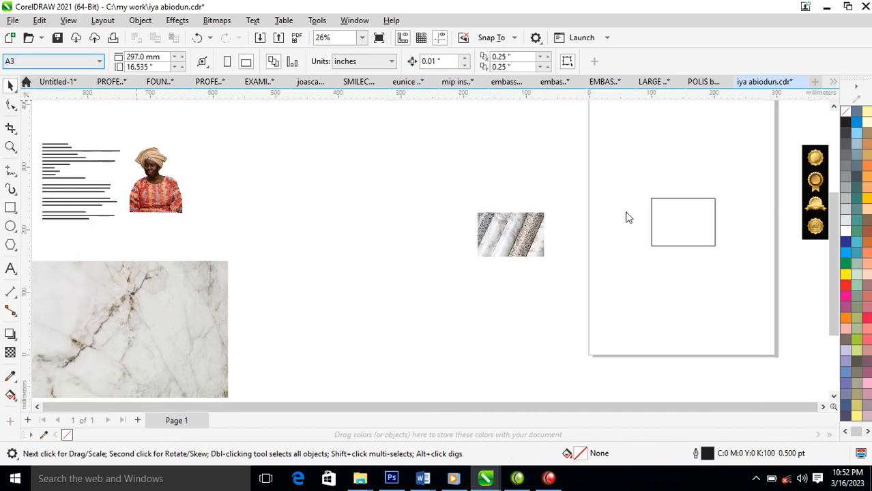
click(715, 199)
Enlarge the rectangle, move the marble and photo, and scale the marble to about 240 mm wide.
drag(717, 198, 764, 175)
drag(522, 234, 528, 220)
drag(136, 191, 612, 243)
key(z)
drag(455, 120, 798, 220)
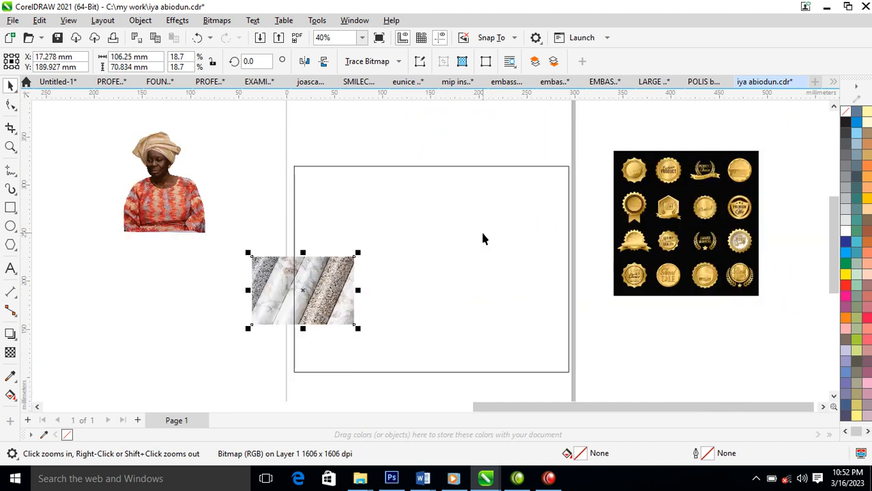
key(alt)
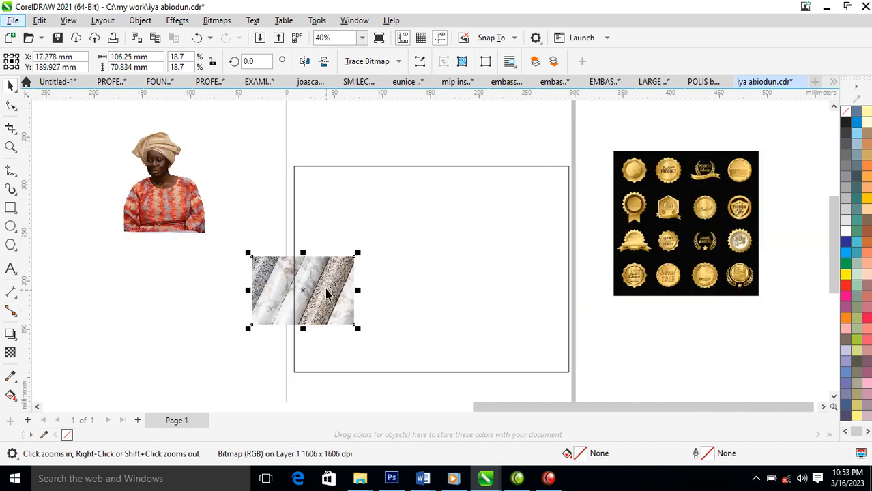
drag(357, 253, 399, 200)
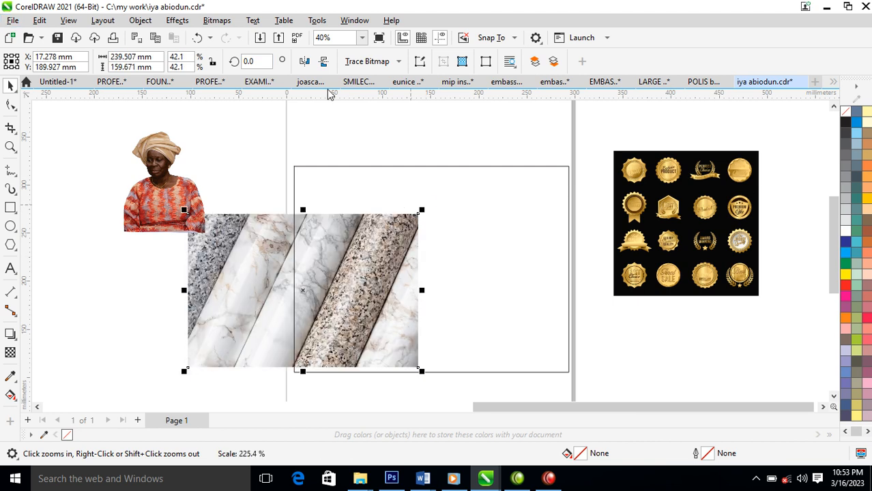
Convert the marble to a bitmap, PowerClip it inside the rectangle, and enlarge it to 152.1%.
click(211, 21)
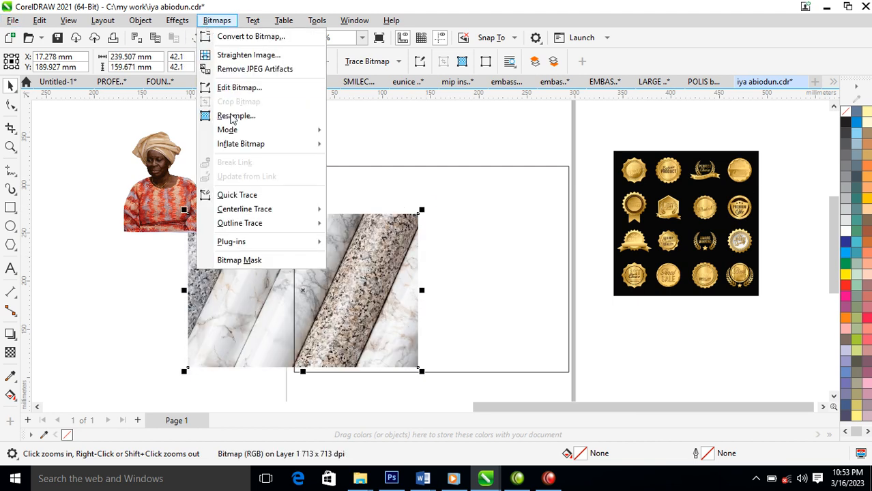
click(249, 33)
click(456, 307)
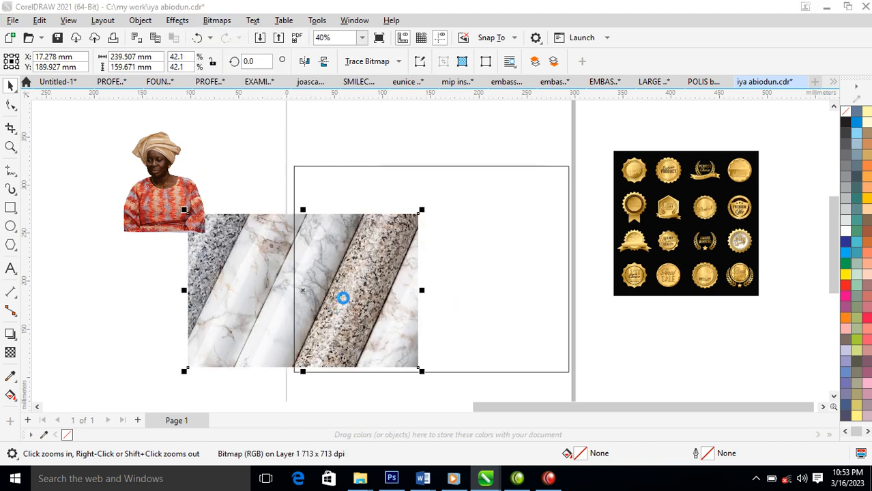
drag(274, 281, 443, 203)
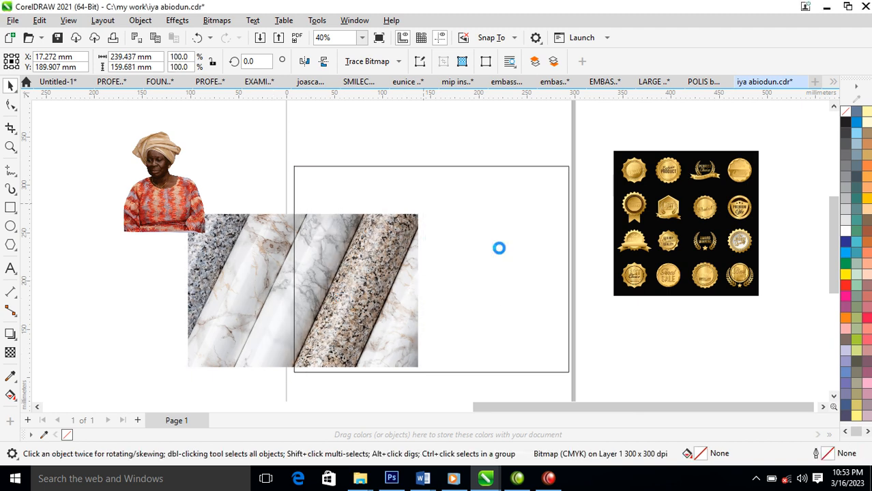
click(498, 247)
drag(512, 229, 406, 289)
drag(463, 196, 530, 156)
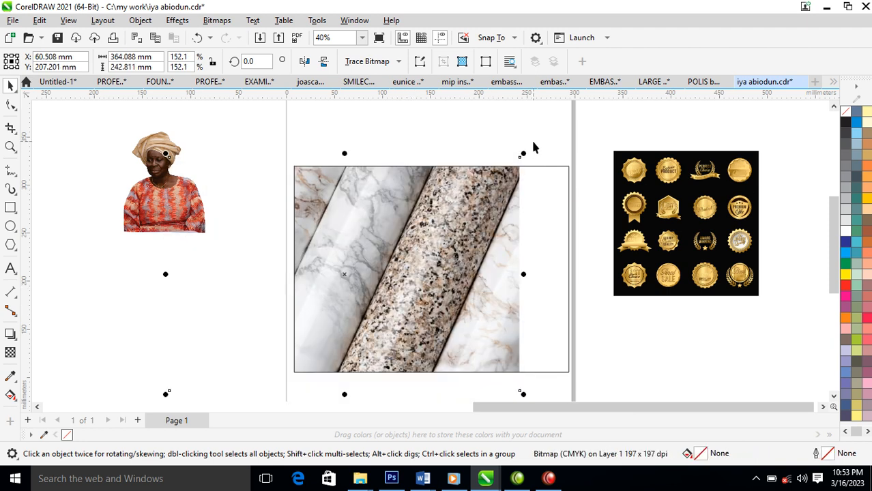
Move the framed rectangle up, extract its marble contents, and delete the extracted image.
ctrl+click(322, 155)
drag(456, 288, 452, 185)
right_click(453, 155)
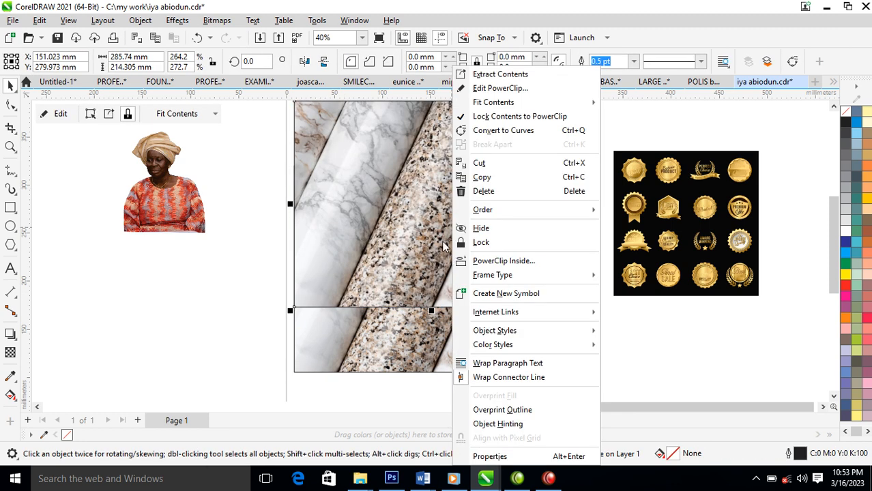
click(498, 73)
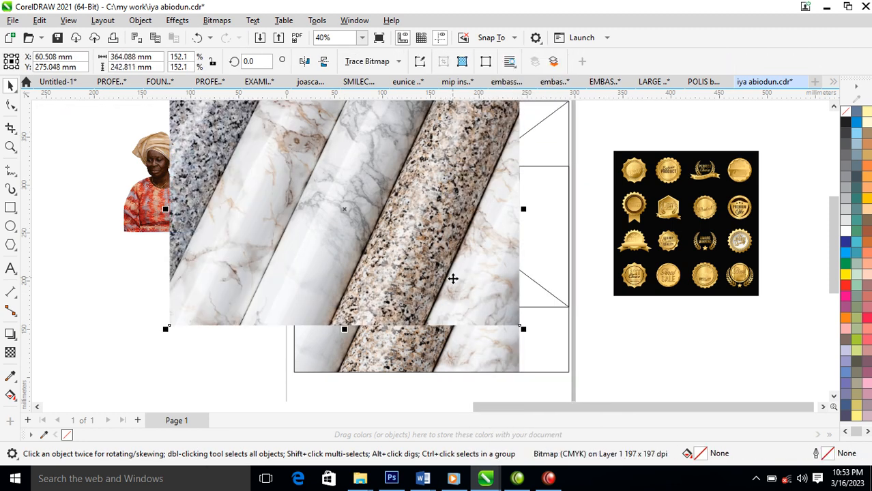
key(Delete)
Remove the frame to make a plain rectangle and zoom in on the marble's granite.
right_click(475, 149)
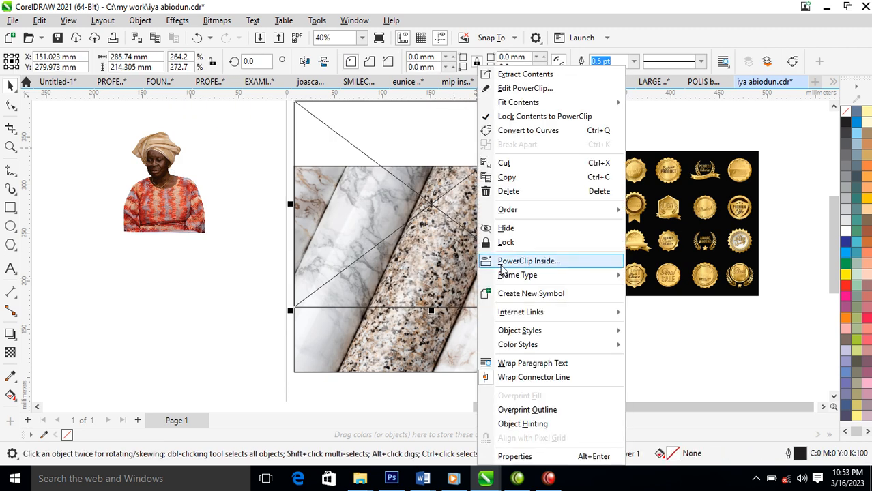
mouse_move(514, 281)
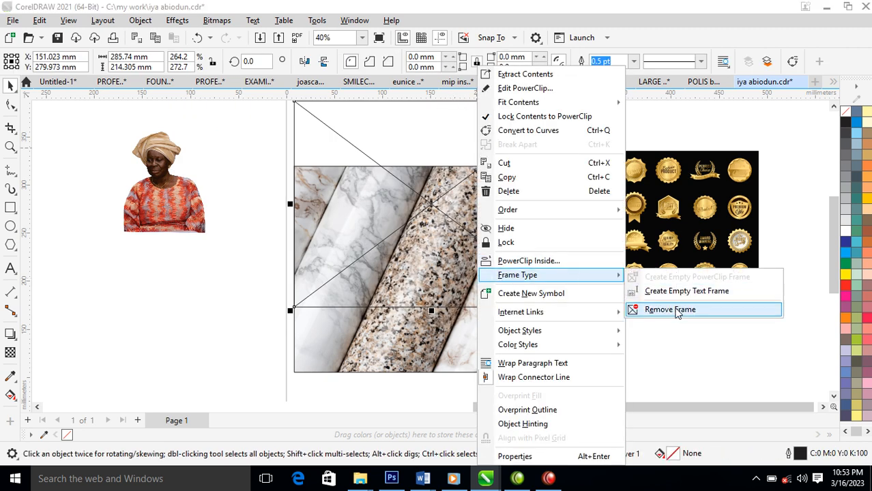
click(645, 309)
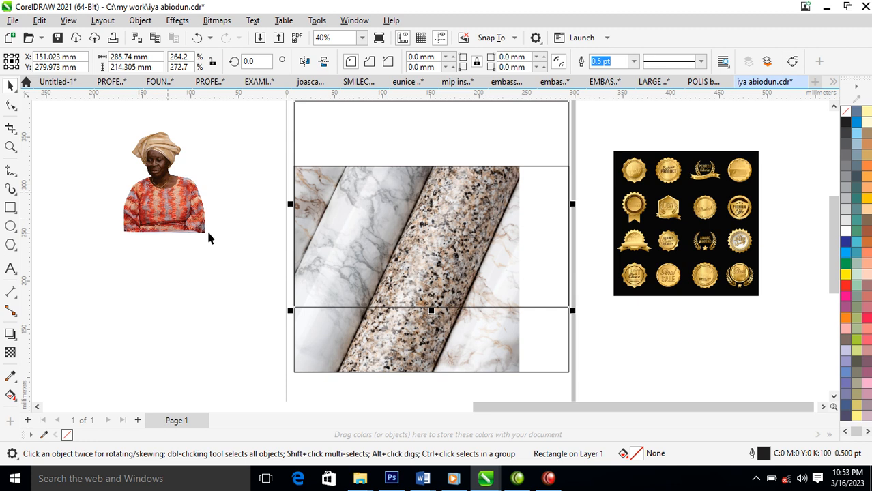
drag(354, 278, 531, 382)
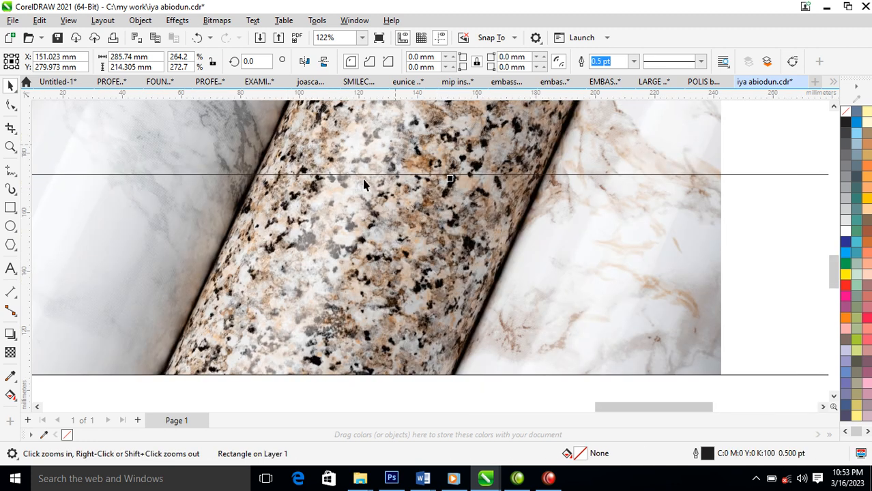
click(11, 376)
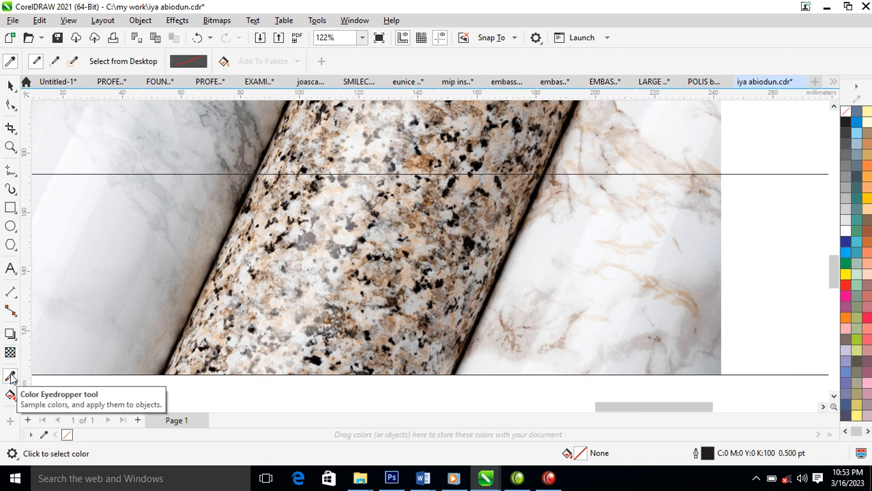
Fill the rectangle with brown sampled from the granite and move it over the marble.
click(431, 159)
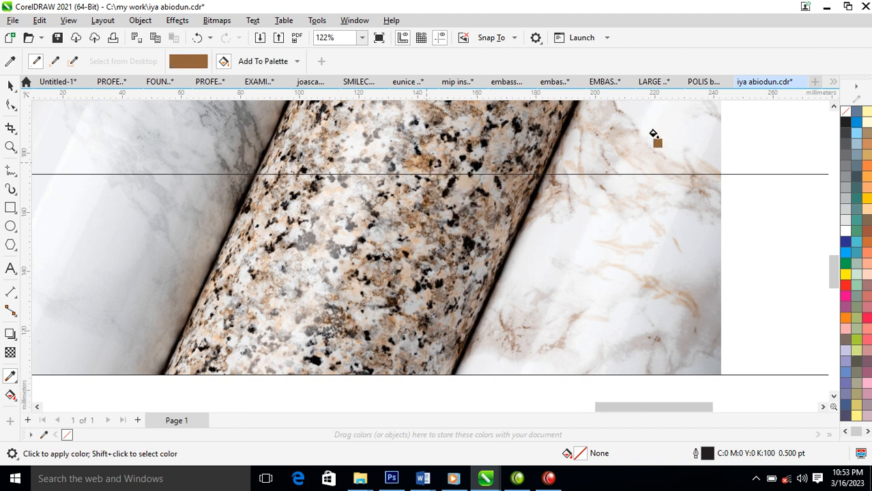
click(657, 167)
scroll(662, 235, down, 4)
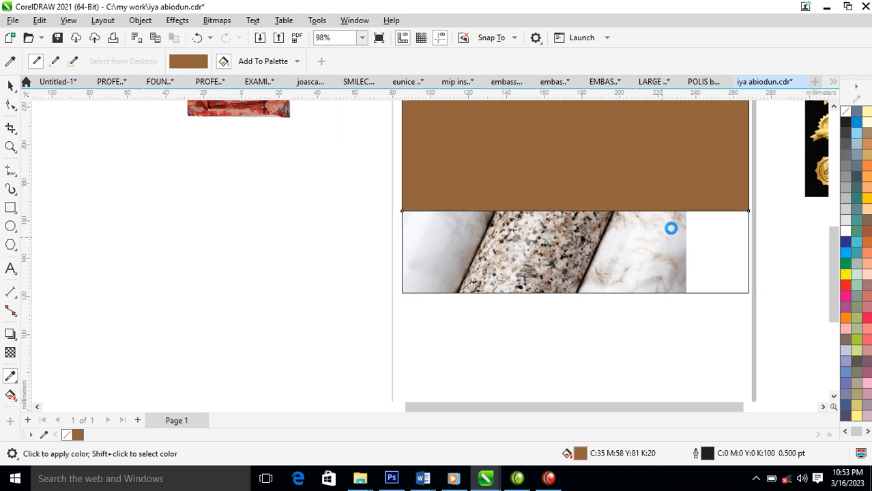
key(space)
drag(673, 162, 642, 280)
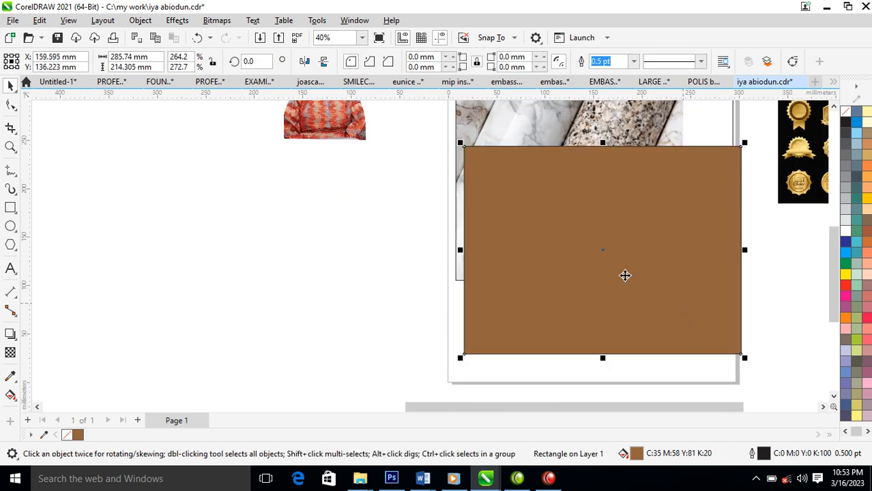
scroll(559, 236, down, 2)
drag(315, 363, 771, 74)
Copy the marble frame aside, extract its marble image, and place it over the brown rectangle.
key(space)
click(525, 191)
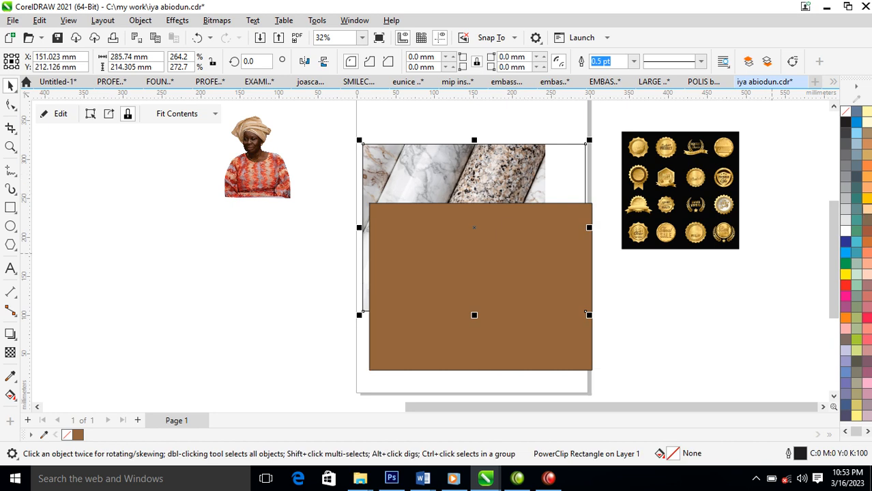
drag(500, 261, 519, 246)
drag(496, 171, 240, 214)
right_click(246, 235)
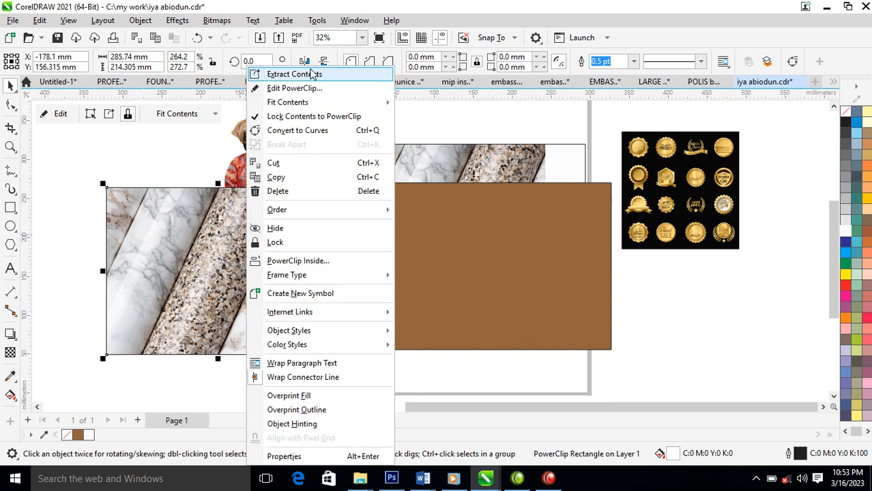
click(312, 74)
click(321, 207)
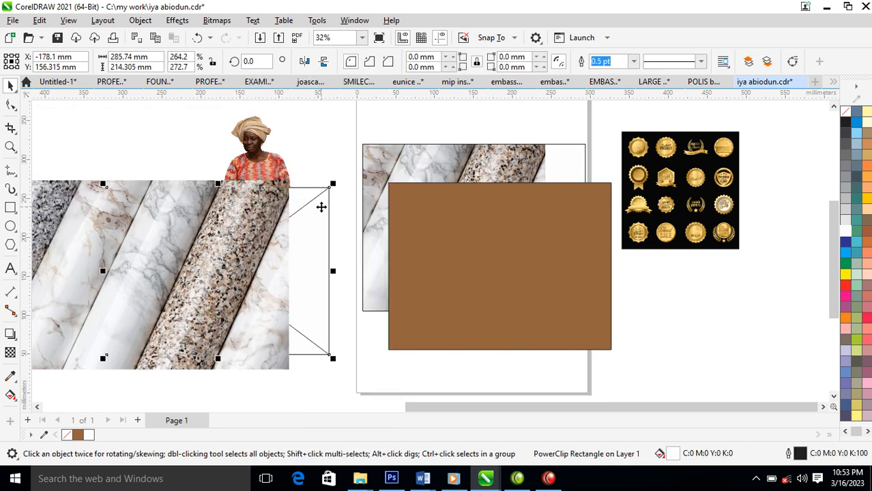
click(210, 331)
drag(210, 331, 535, 282)
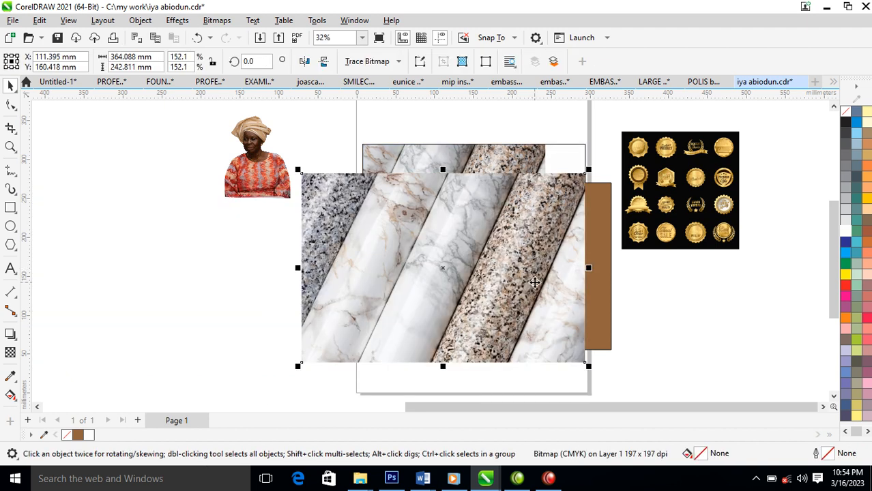
Give the marble a Uniform 50% transparency with Subtract merge mode.
click(11, 353)
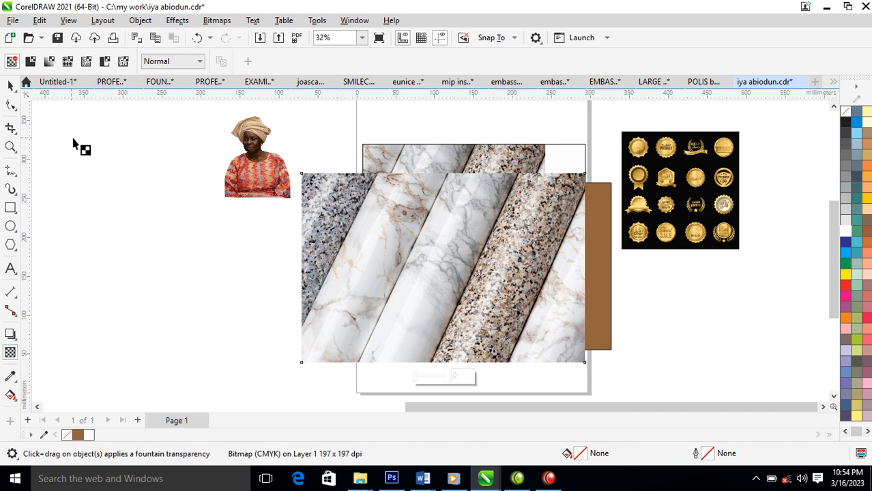
click(30, 61)
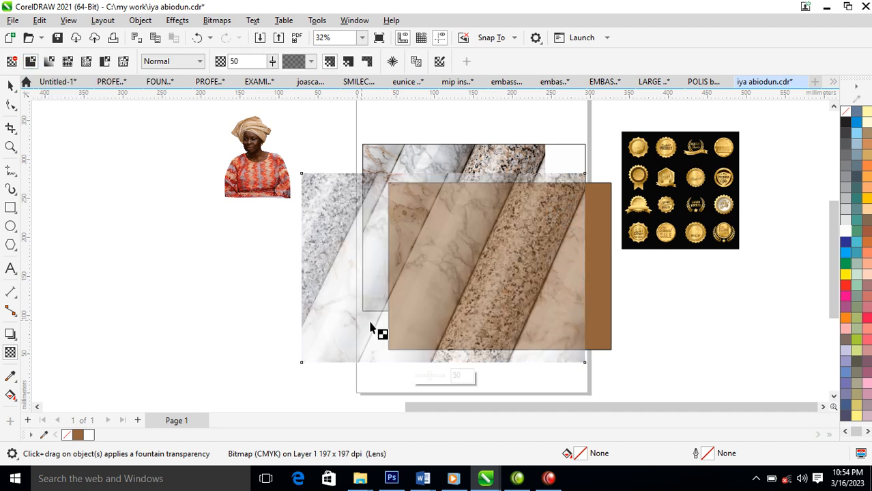
click(200, 62)
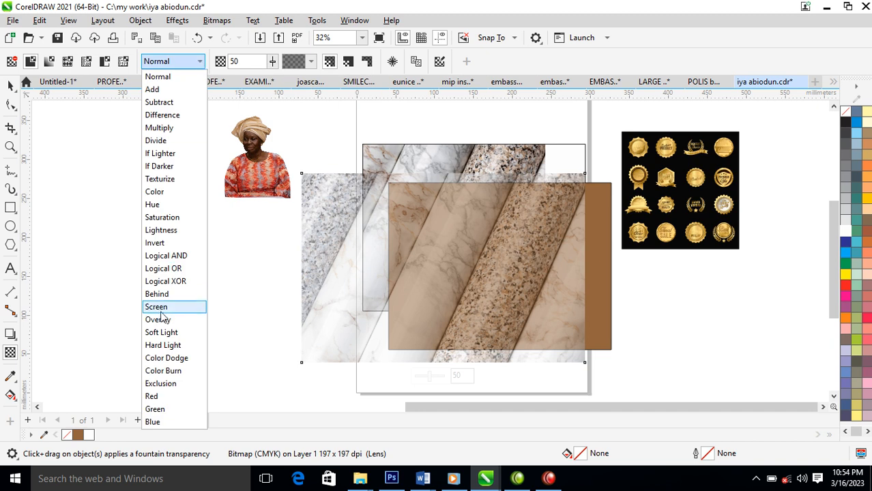
click(165, 308)
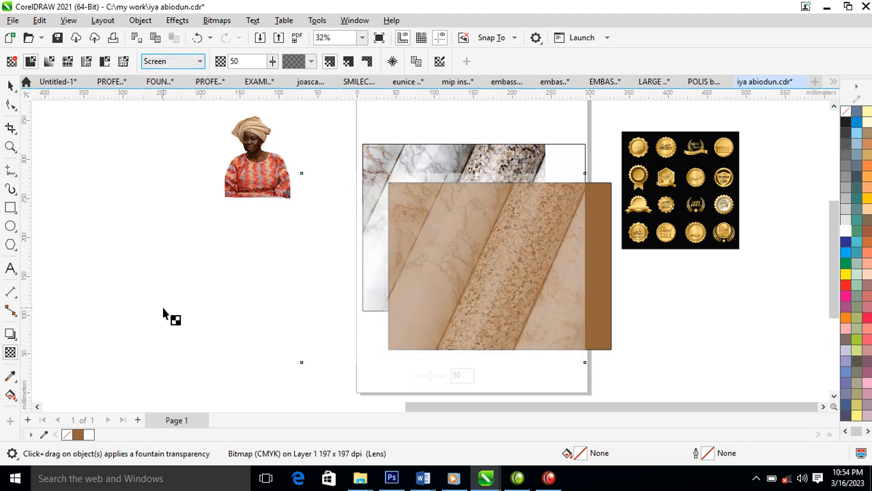
click(199, 62)
click(164, 102)
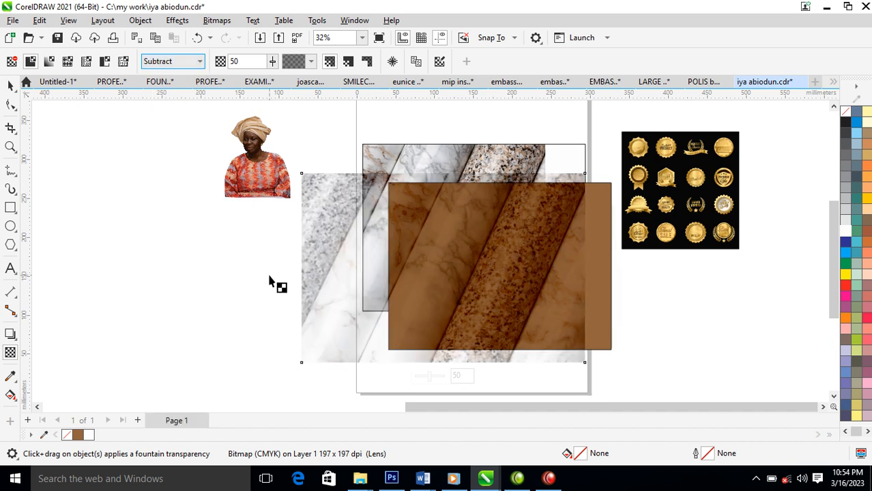
PowerClip the marble inside the brown rectangle and move it to the page's lower left.
click(10, 85)
drag(529, 259, 593, 258)
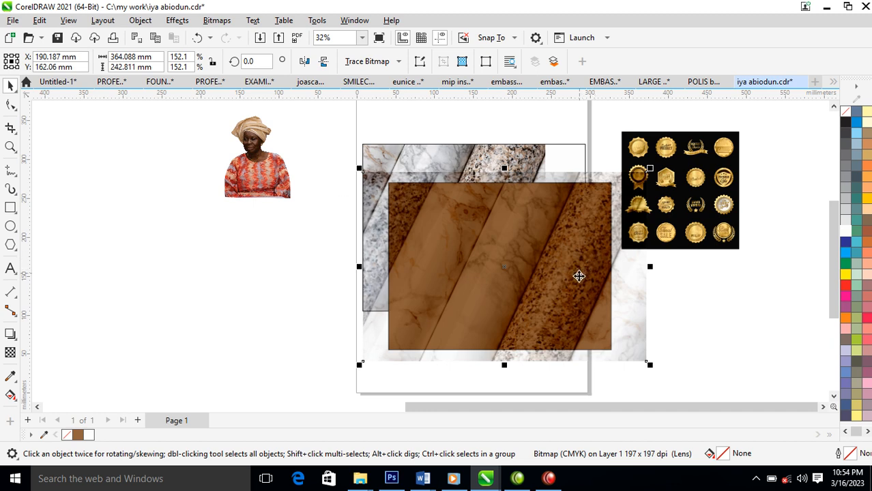
drag(555, 253, 504, 217)
click(552, 253)
ctrl+click(527, 245)
drag(530, 256, 590, 323)
click(737, 320)
click(582, 278)
drag(582, 279, 470, 342)
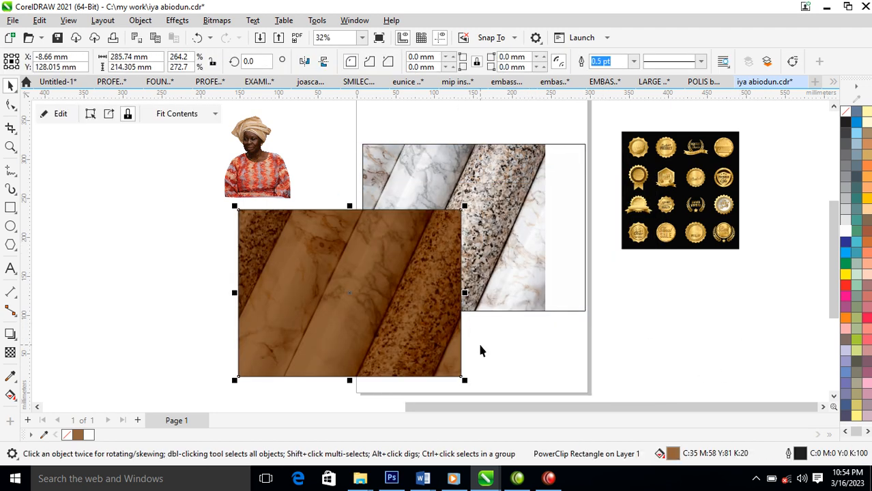
Convert the brown clipped rectangle to a 300 dpi bitmap and move it aside.
key(alt+b)
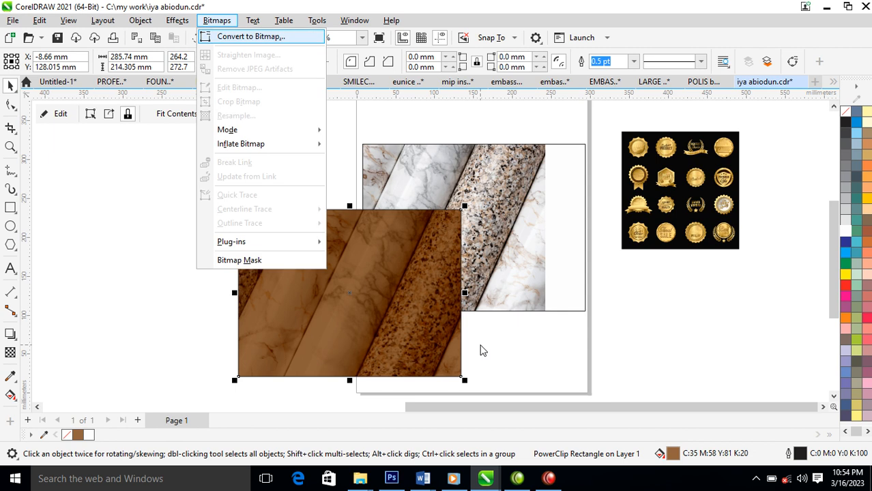
click(259, 37)
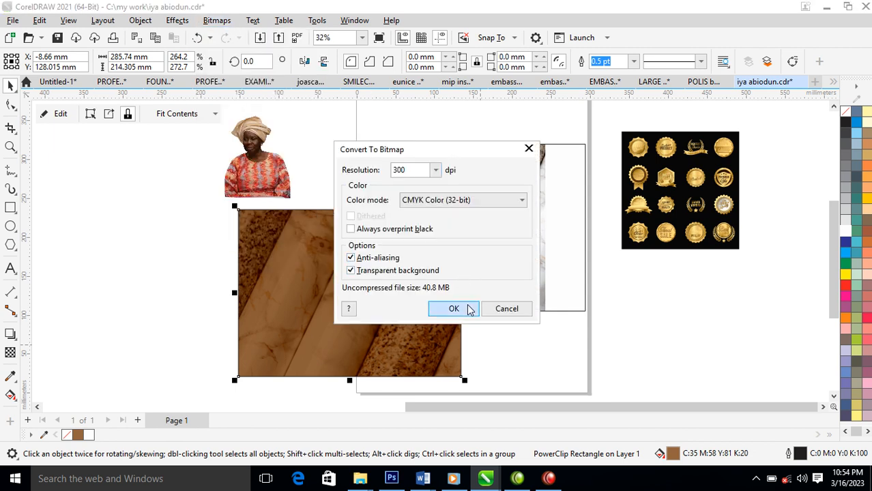
click(453, 308)
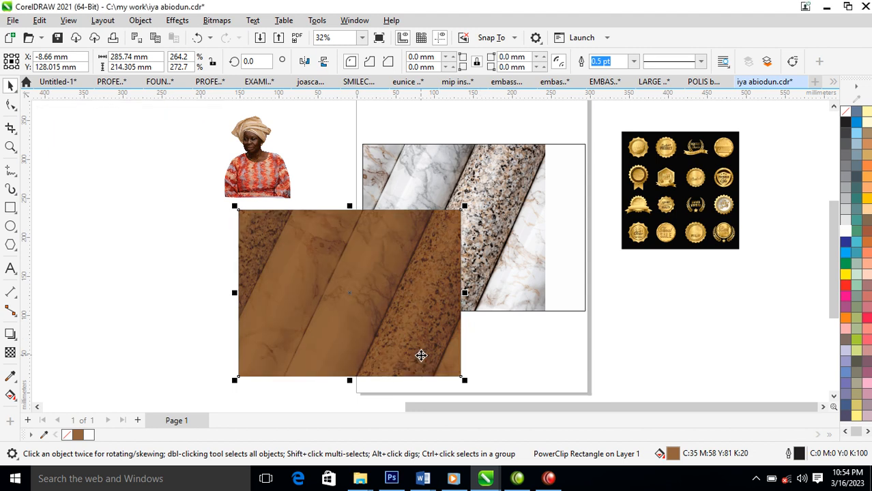
drag(424, 301, 709, 325)
Duplicate the marble frame, align the copy, and narrow it to 178.649 mm wide.
click(471, 212)
drag(404, 225, 503, 220)
right_click(503, 219)
shift+click(419, 220)
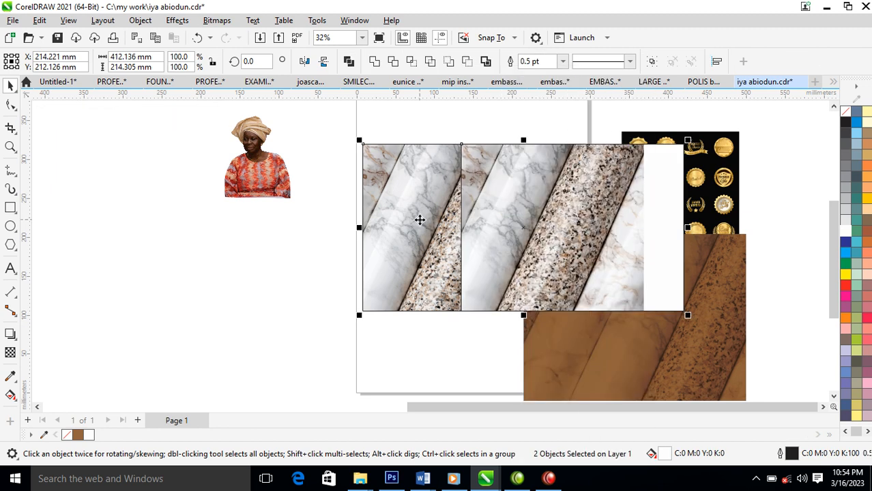
key(l)
click(459, 219)
drag(360, 230, 445, 230)
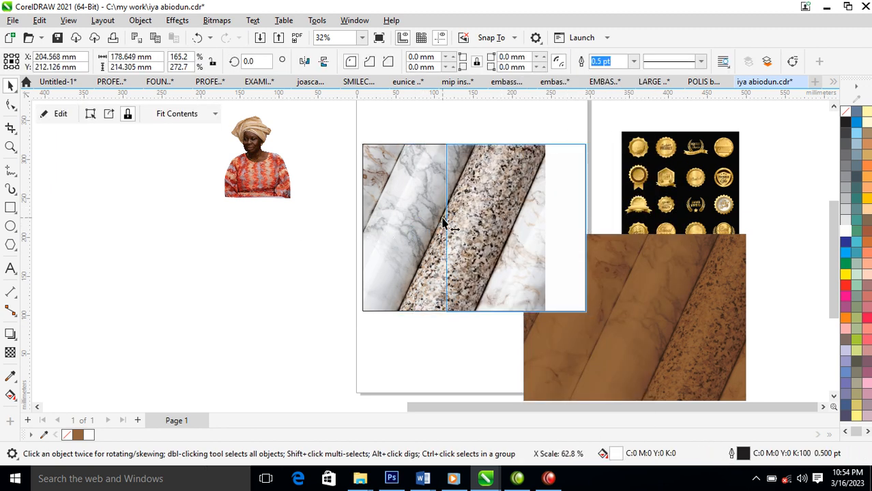
Extract the marble from the narrowed copy and delete it, leaving an empty frame.
right_click(520, 187)
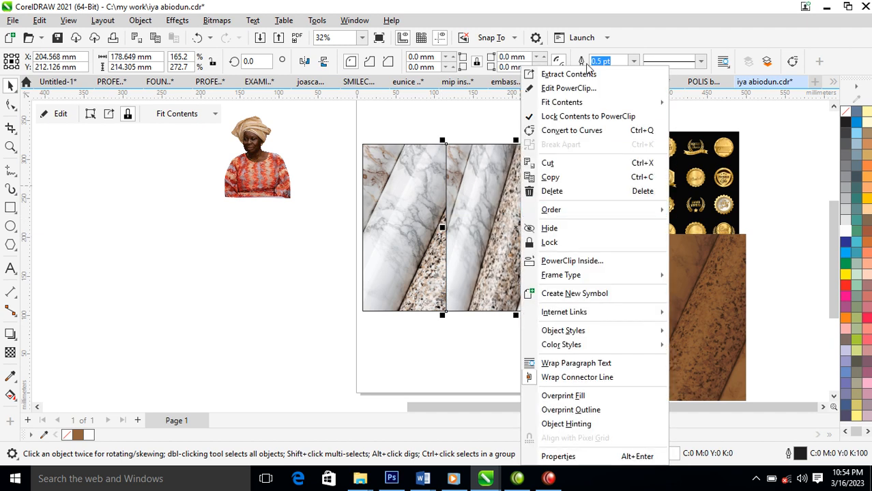
click(581, 74)
key(Delete)
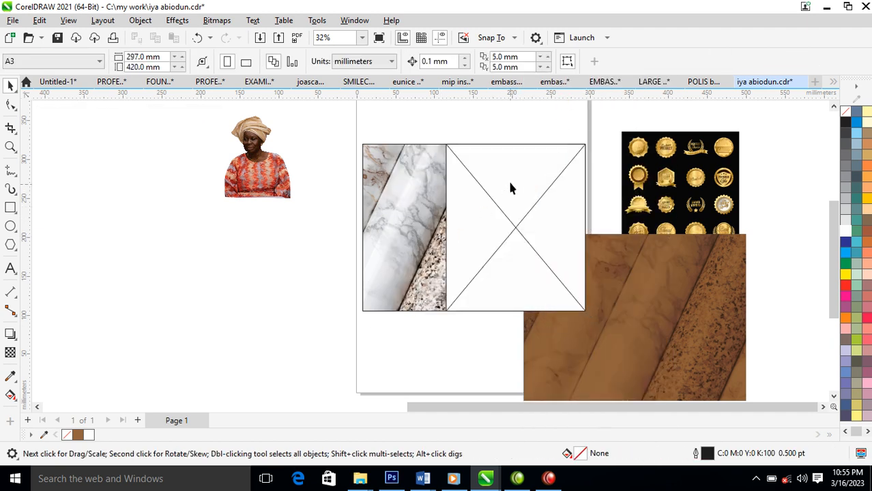
click(508, 205)
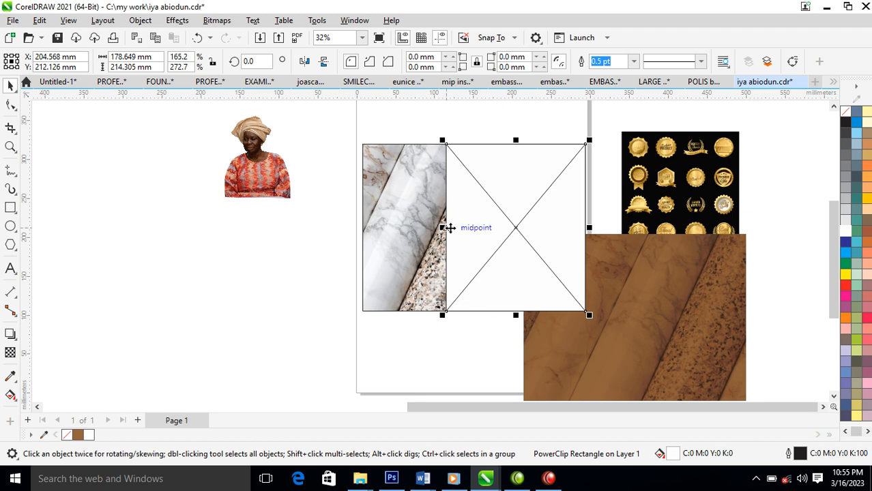
Remove the empty frame's PowerClip status and convert the rectangle to curves.
right_click(469, 226)
mouse_move(541, 280)
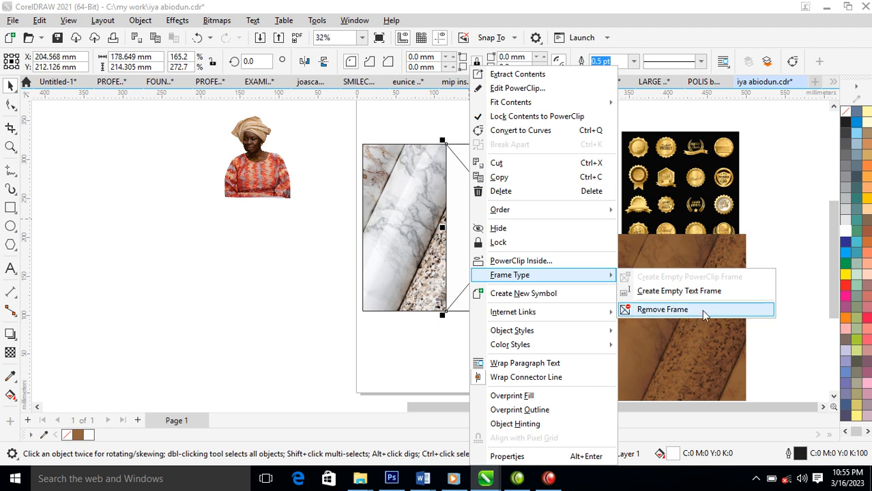
click(659, 310)
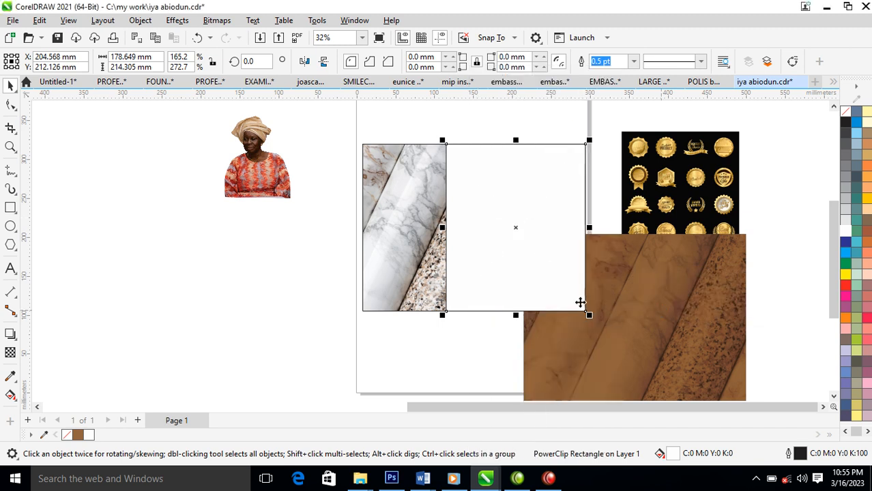
right_click(472, 223)
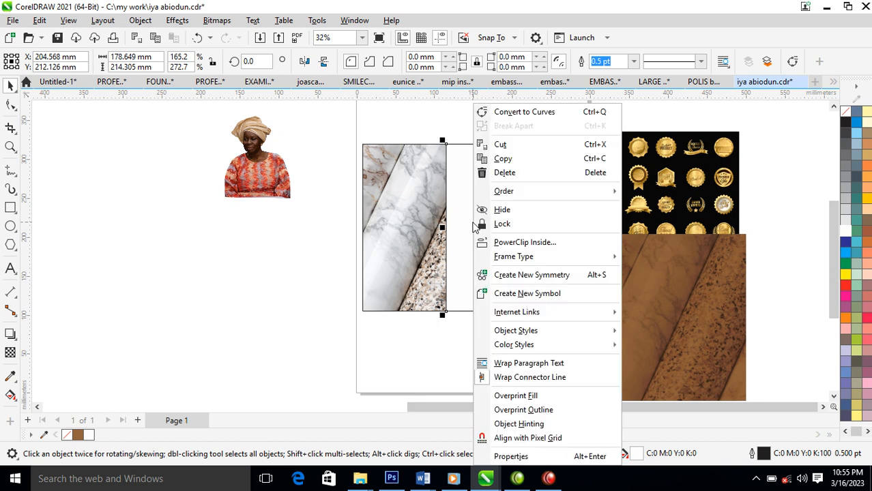
click(518, 115)
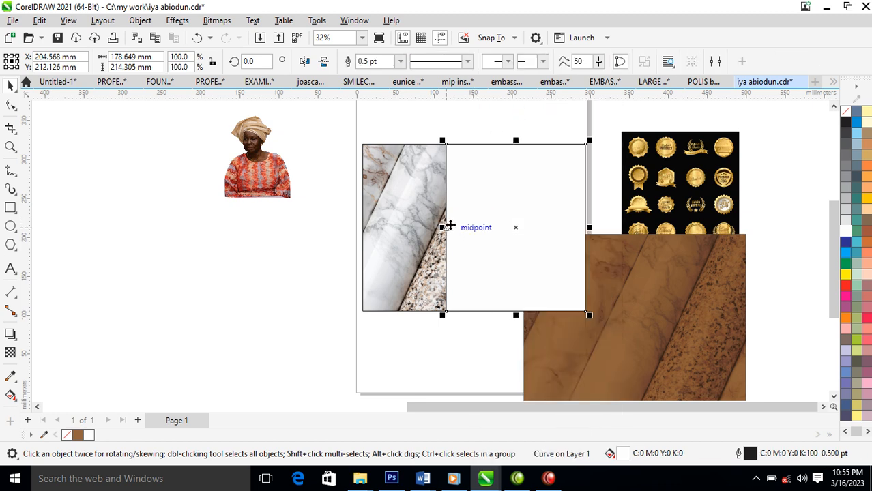
Add a node pulled inward to form a chevron edge, then PowerClip the brown marble inside.
key(F10)
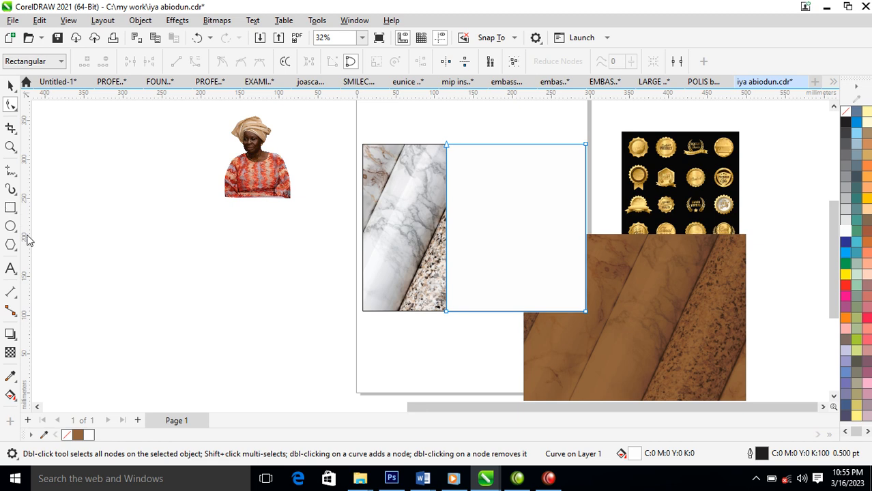
click(447, 230)
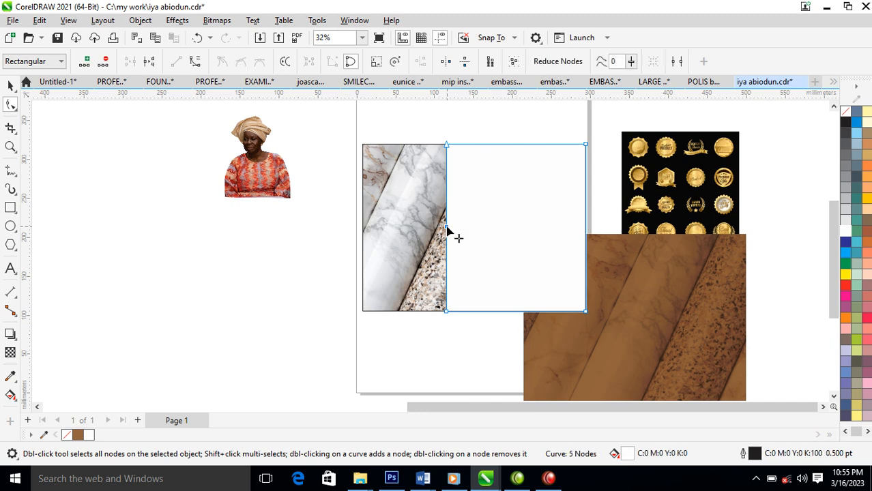
drag(401, 229, 397, 226)
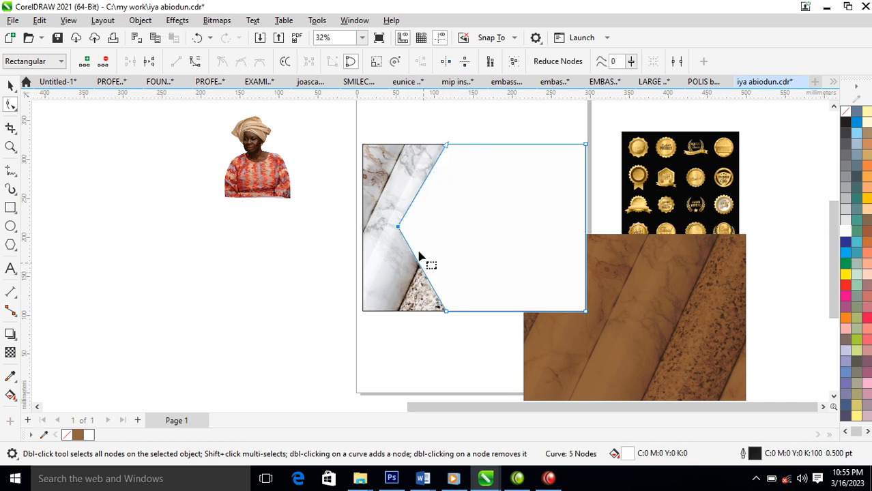
key(space)
drag(394, 227, 415, 223)
drag(638, 265, 529, 240)
click(569, 240)
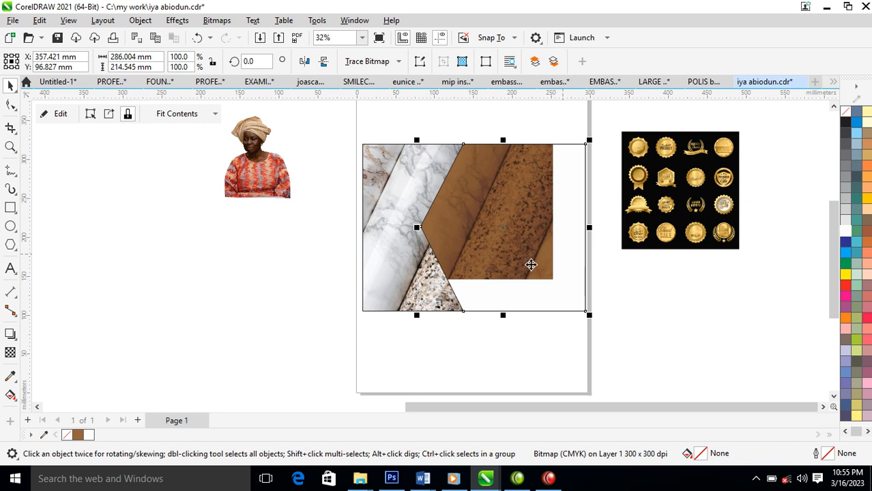
Rotate the brown marble texture to 270° and shift it left to fill the chevron.
ctrl+click(478, 192)
drag(479, 193, 561, 233)
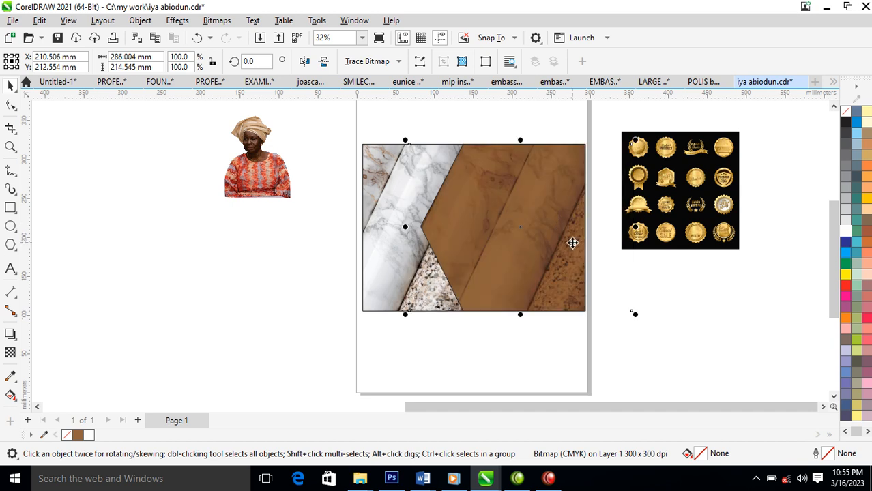
click(421, 326)
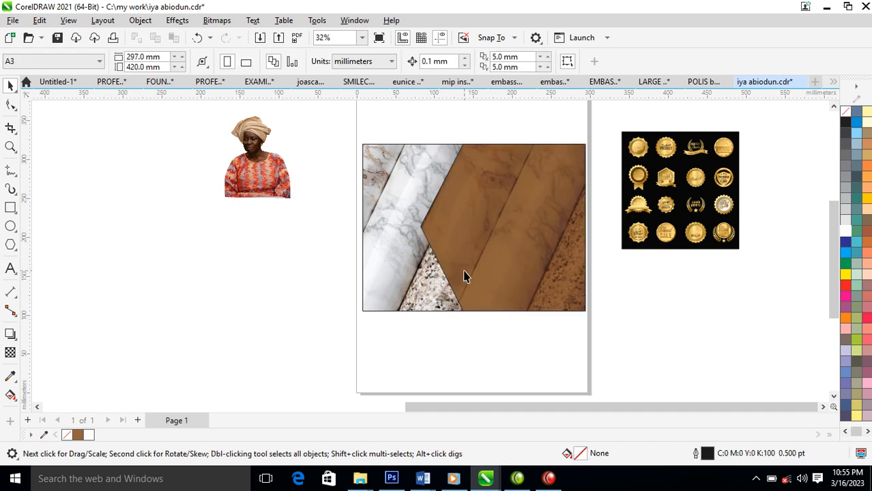
click(486, 185)
drag(354, 131, 719, 335)
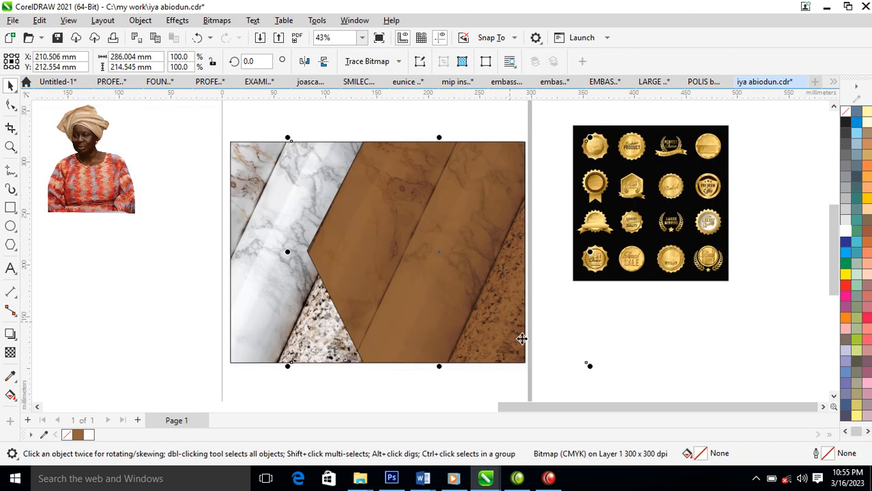
click(520, 254)
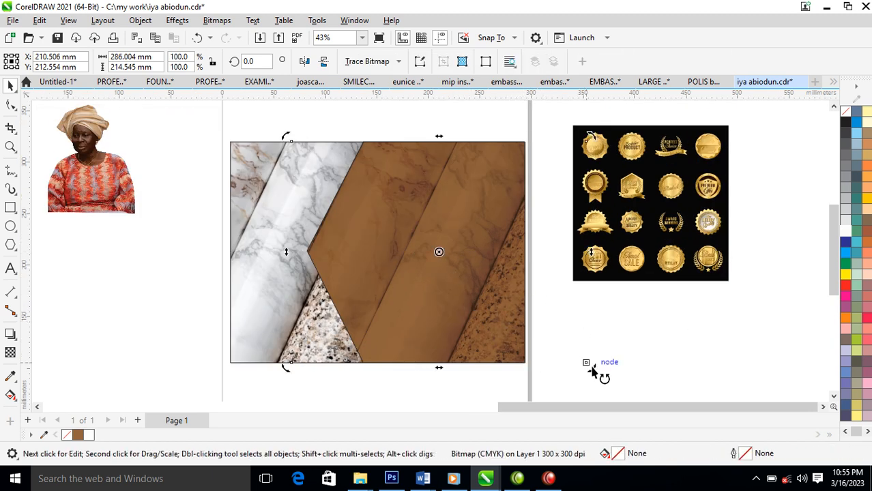
drag(591, 381, 364, 364)
drag(471, 256, 449, 255)
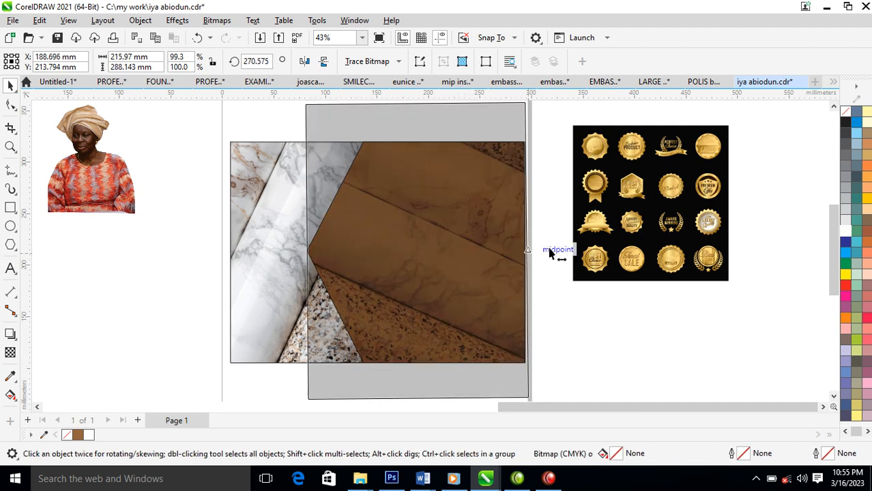
Place a slightly offset copy of the brown chevron beside the original.
click(623, 317)
click(470, 300)
drag(394, 269, 370, 235)
right_click(373, 253)
click(370, 260)
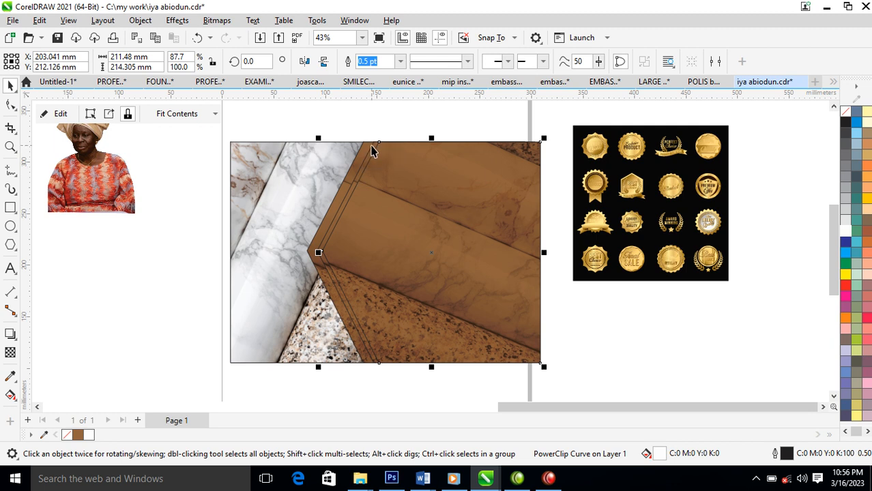
Zoom in, select both chevrons, and trim one with the other.
click(363, 157)
click(383, 168)
click(374, 153)
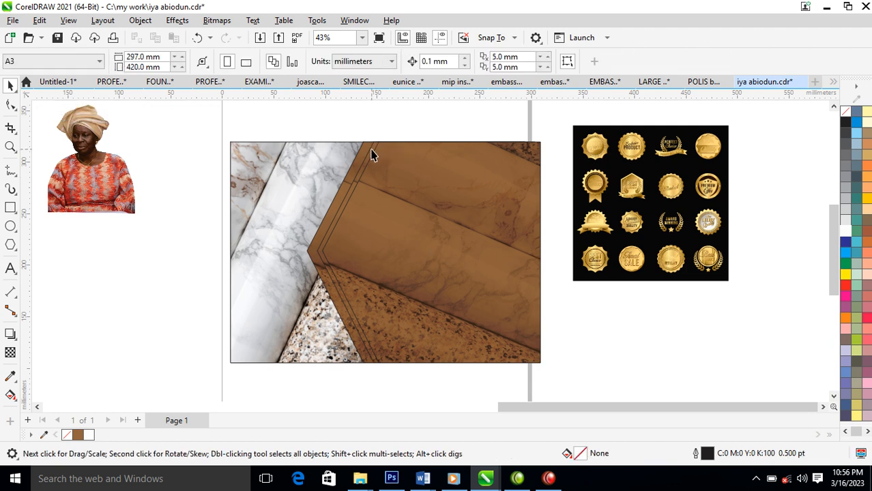
key(z)
drag(306, 140, 488, 220)
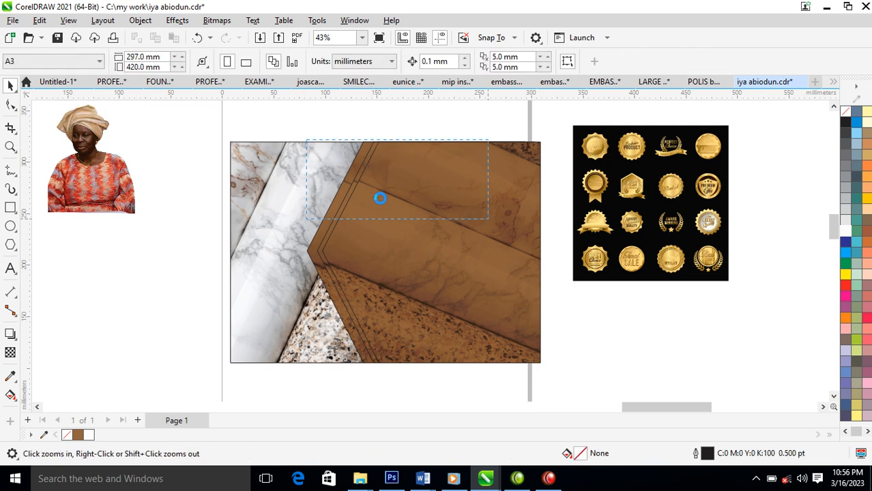
key(space)
click(301, 208)
shift+click(303, 203)
click(392, 61)
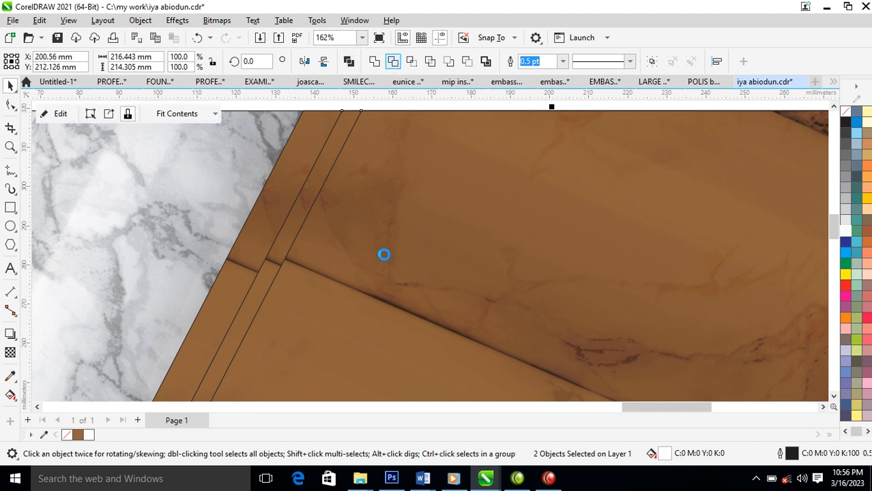
Extract the trimmed strip's texture and remove its frame, leaving a thin white stripe.
click(382, 251)
click(302, 204)
right_click(303, 204)
click(355, 75)
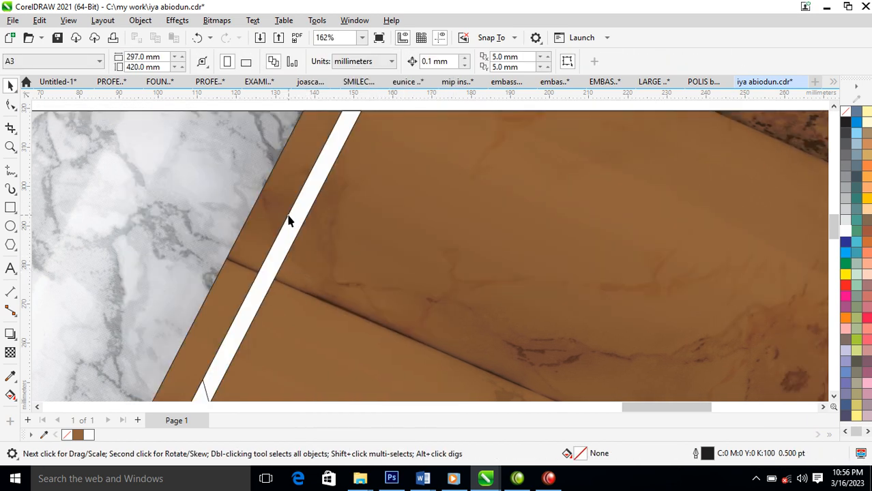
right_click(297, 224)
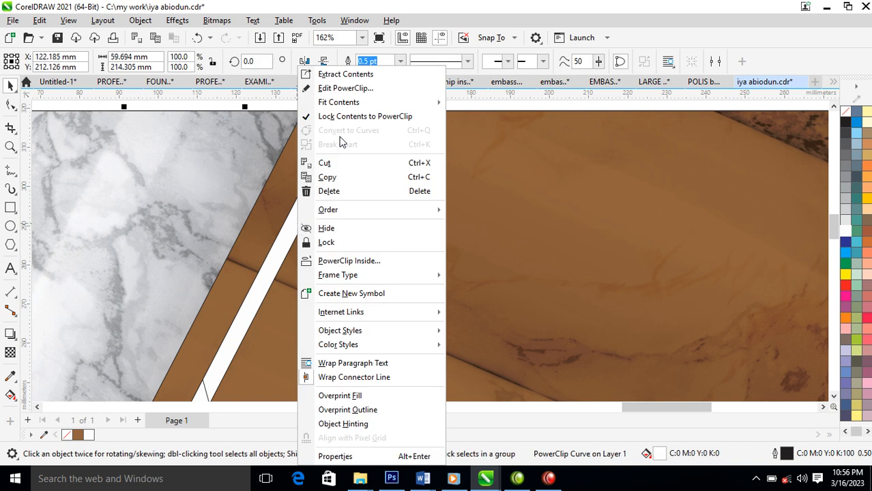
mouse_move(359, 273)
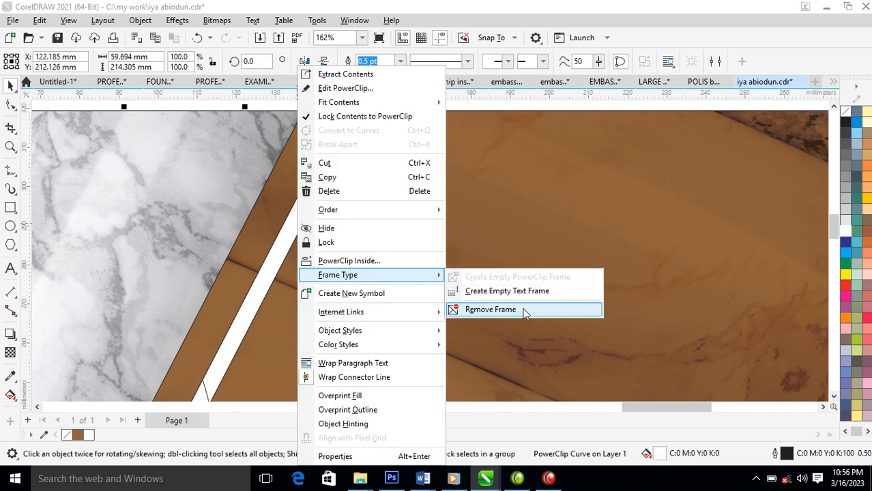
click(490, 309)
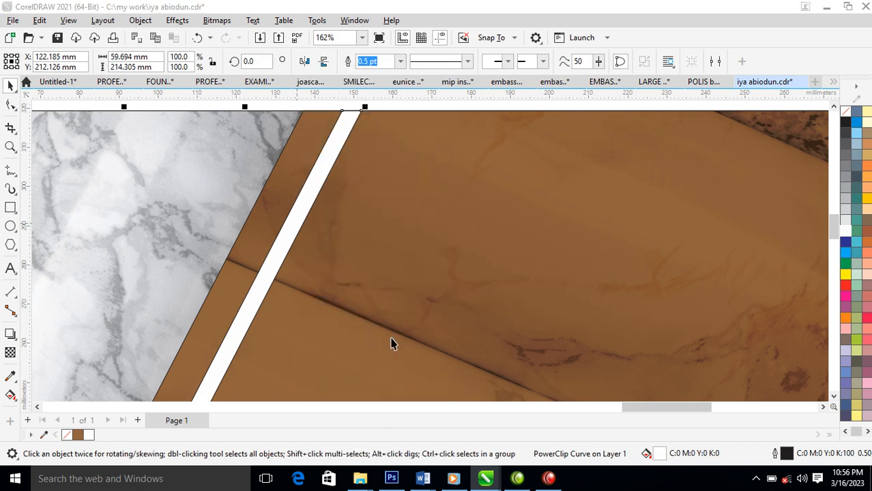
key(F4)
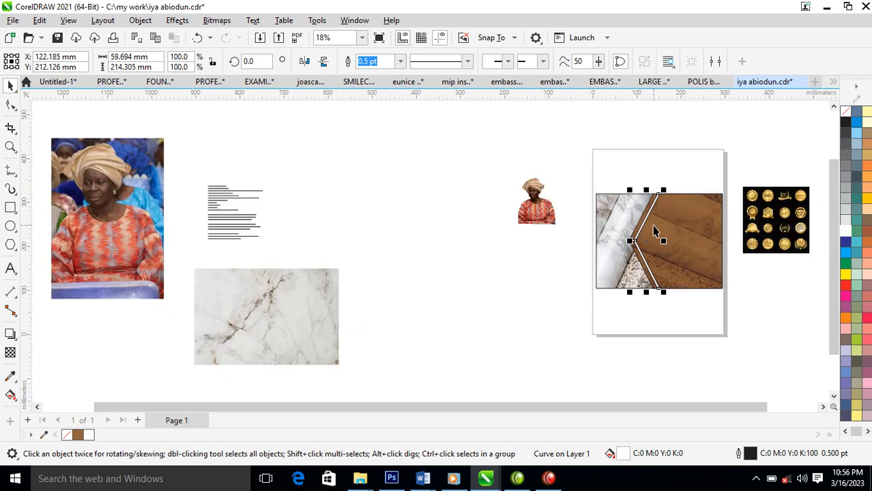
Copy all properties from the gold badge sheet onto the chevron stripe to make it gold.
key(z)
drag(559, 171, 821, 281)
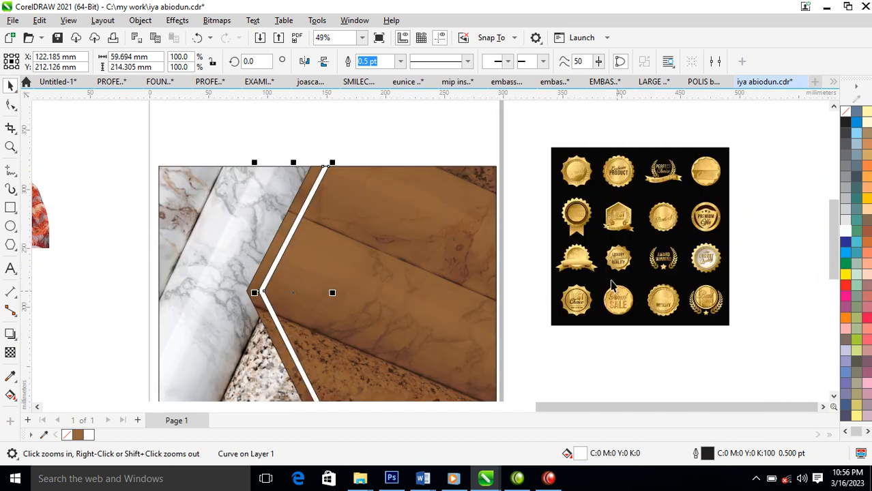
drag(618, 170, 304, 209)
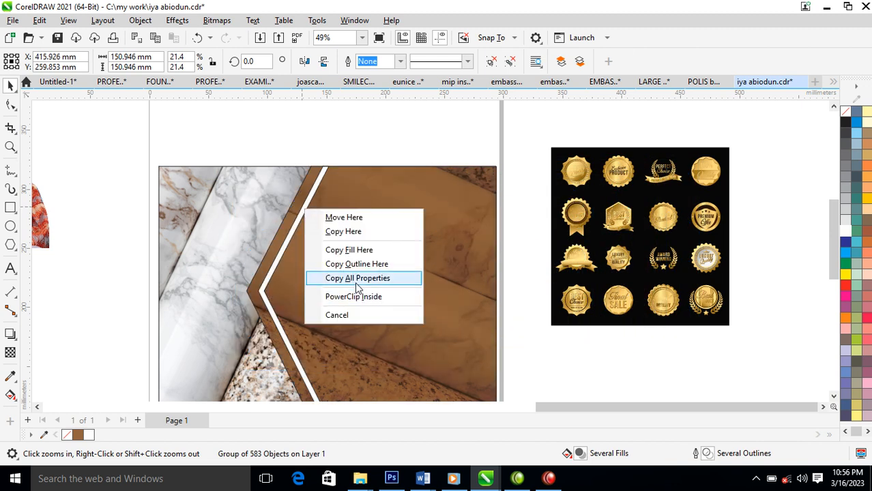
click(361, 278)
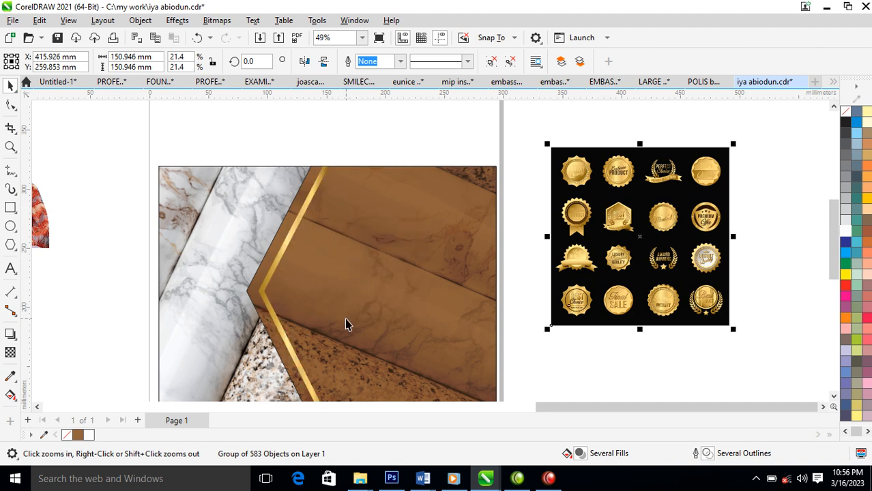
Group the brown chevron panel with the gold stripe and PowerClip it inside the background rectangle, shifted right.
click(360, 245)
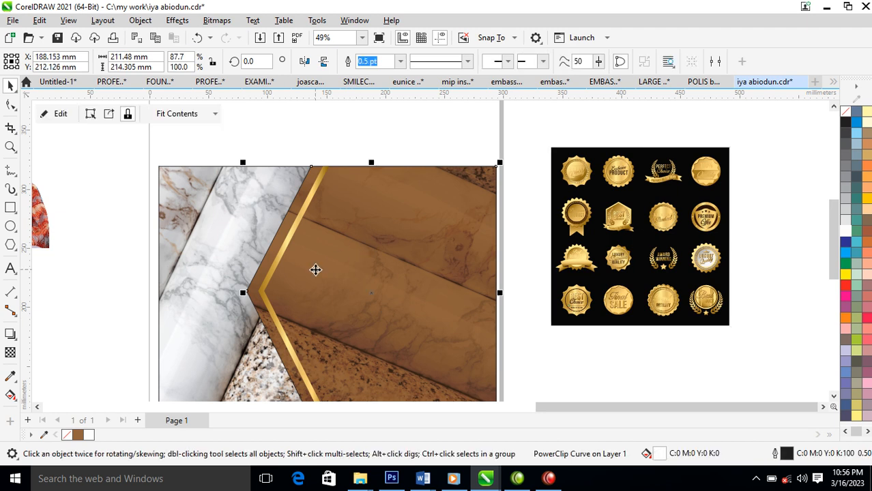
shift+click(292, 239)
key(ctrl+g)
drag(440, 297, 235, 235)
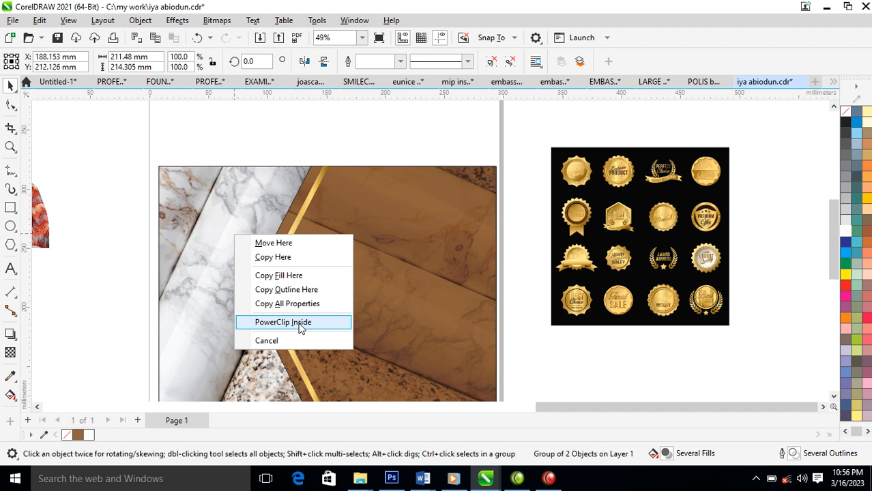
click(301, 326)
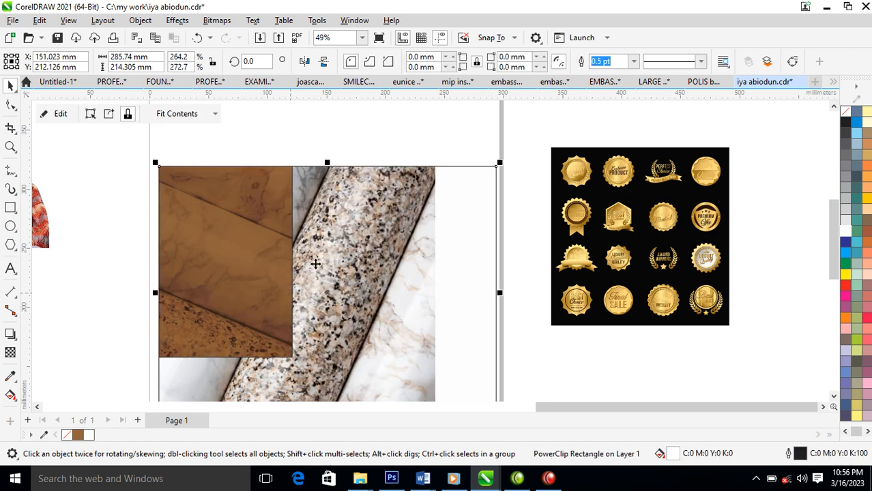
ctrl+click(267, 238)
drag(253, 235, 479, 301)
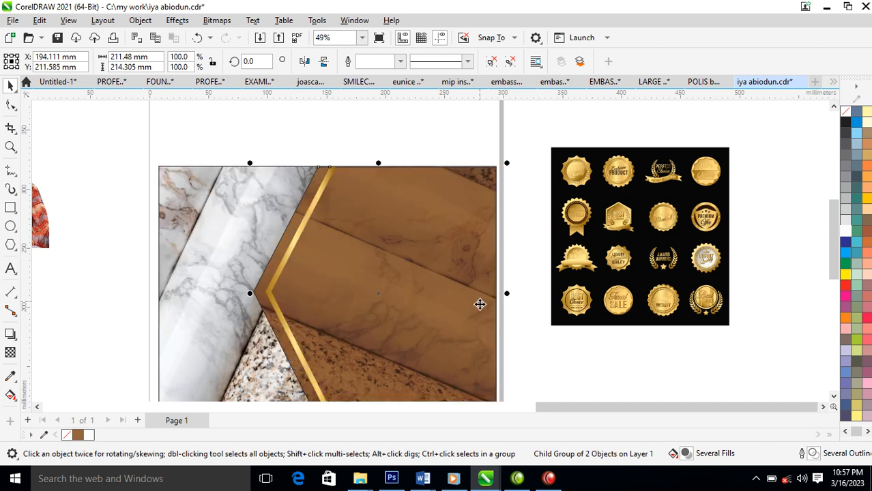
PowerClip the woman's photo inside the design frame.
scroll(442, 328, down, 1)
scroll(415, 296, down, 2)
key(F2)
drag(163, 188, 511, 370)
drag(190, 209, 456, 251)
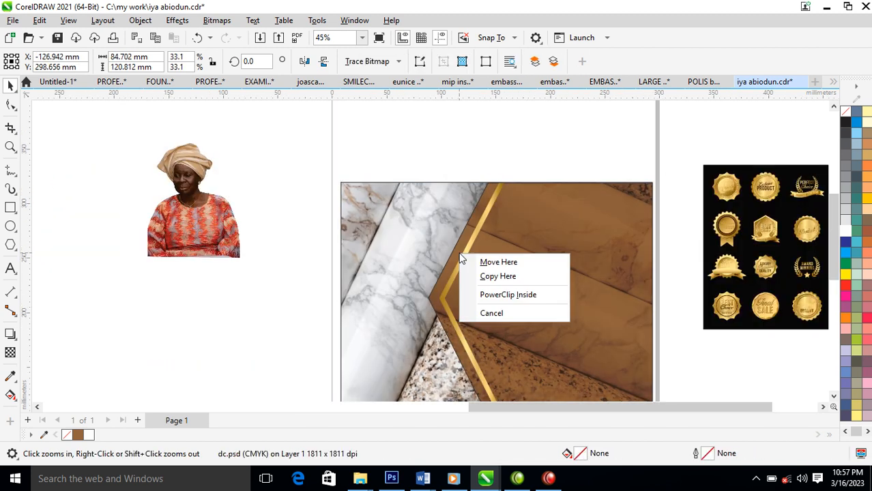
click(522, 295)
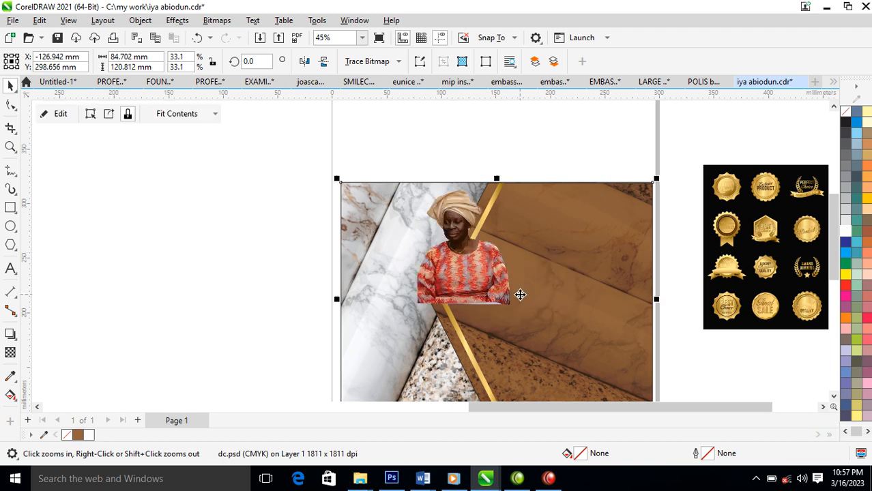
Mirror the clipped photo horizontally and position it at the frame's lower left.
ctrl+click(461, 275)
mouse_move(470, 270)
mouse_down()
mouse_move(414, 373)
mouse_move(451, 288)
mouse_move(490, 236)
mouse_up()
click(304, 62)
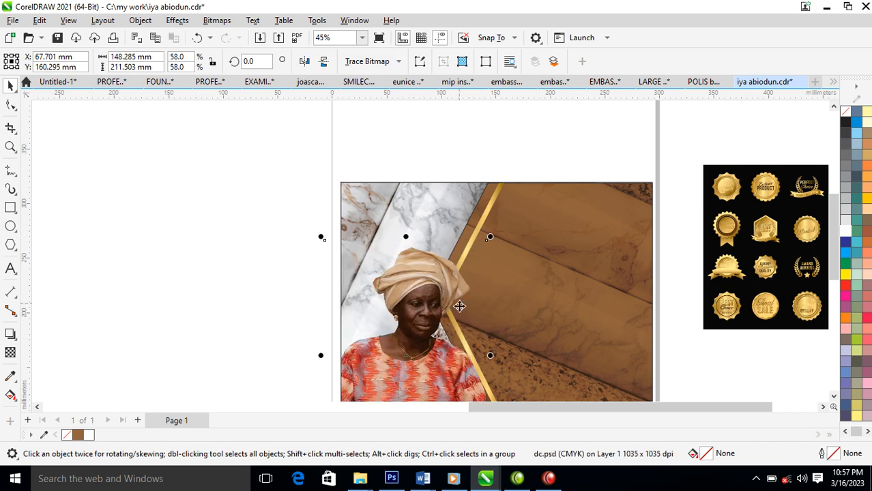
drag(436, 343, 437, 319)
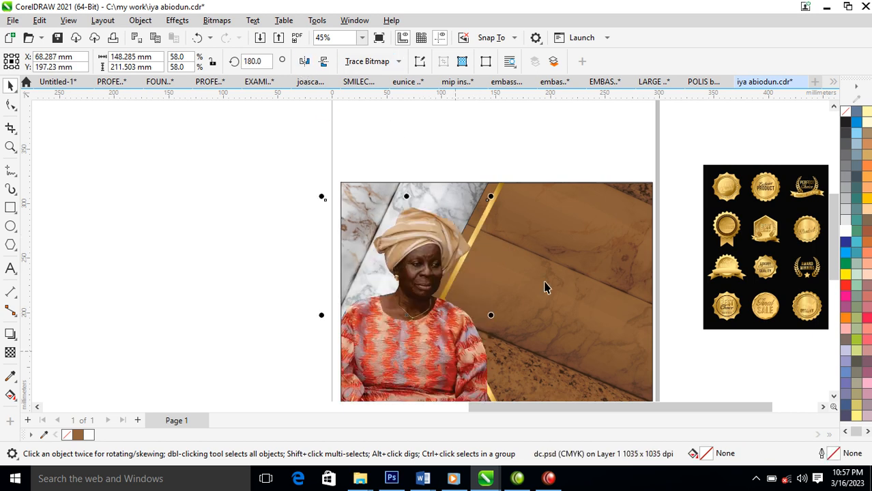
scroll(573, 231, down, 3)
key(z)
drag(378, 166, 818, 372)
drag(273, 327, 277, 341)
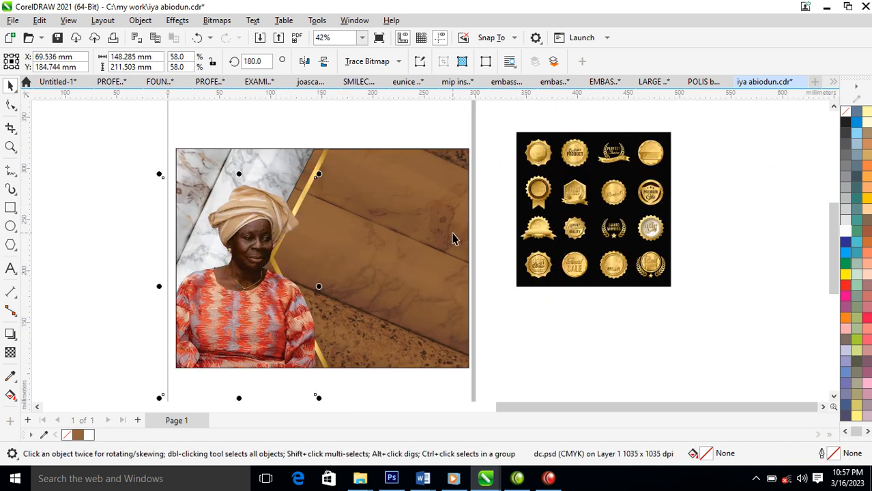
scroll(399, 230, down, 5)
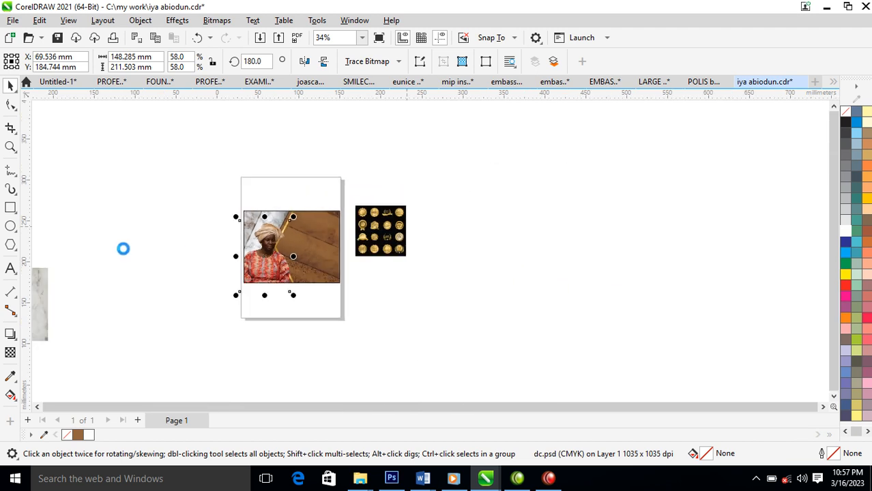
key(z)
drag(409, 189, 77, 321)
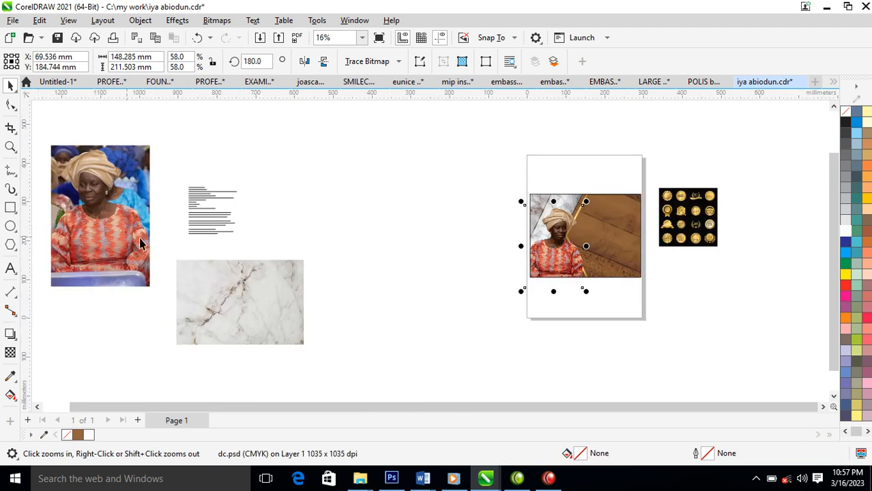
Place the invitation text in white on the brown panel and break it into separate lines.
drag(211, 223, 503, 247)
key(z)
drag(456, 182, 696, 286)
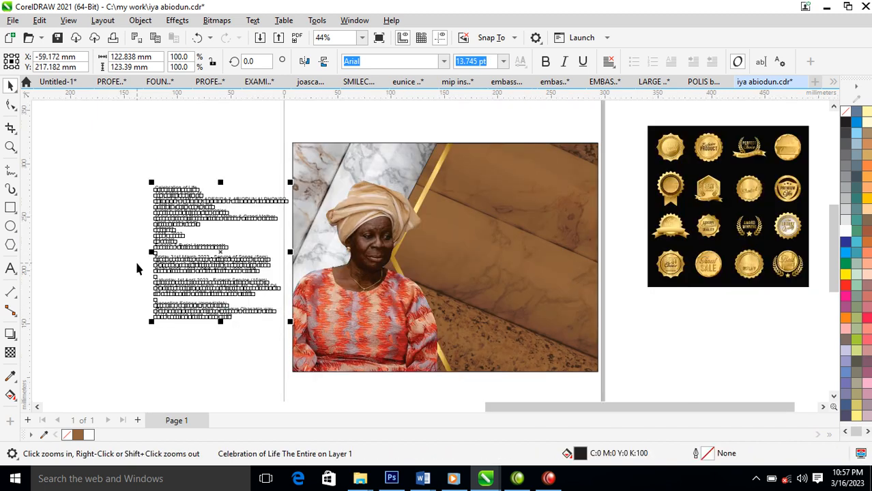
drag(113, 156, 612, 296)
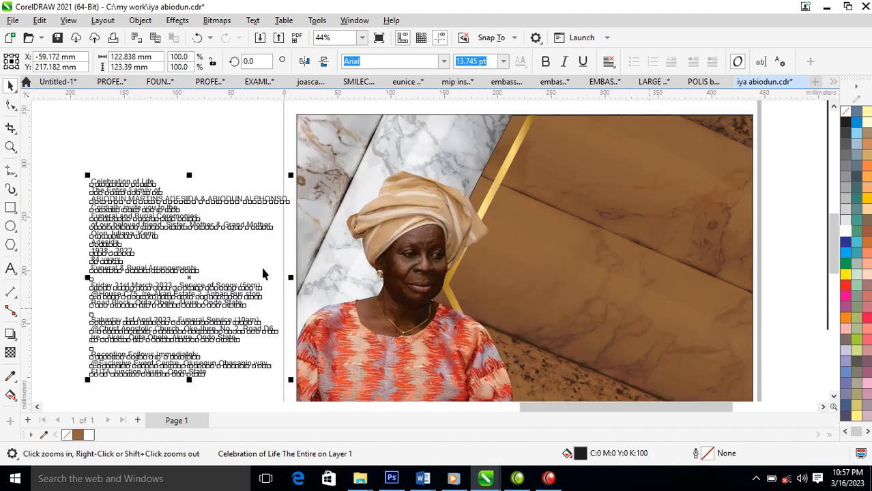
click(136, 142)
click(146, 186)
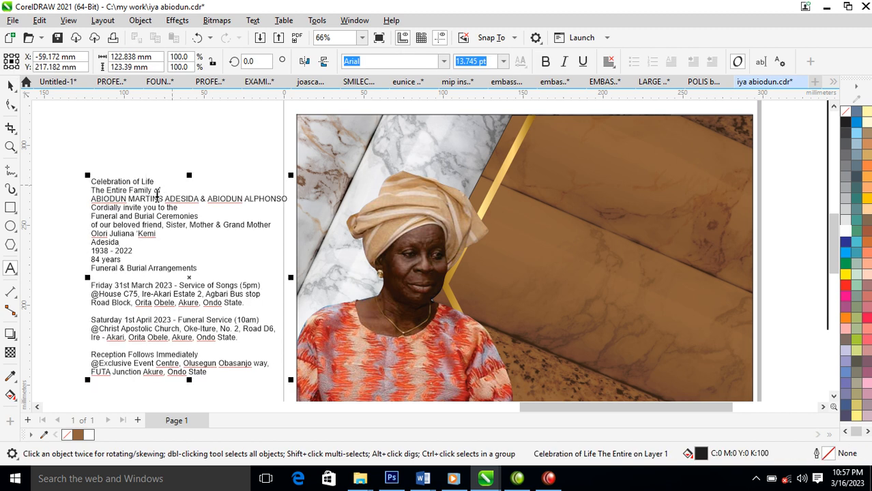
drag(92, 178, 136, 261)
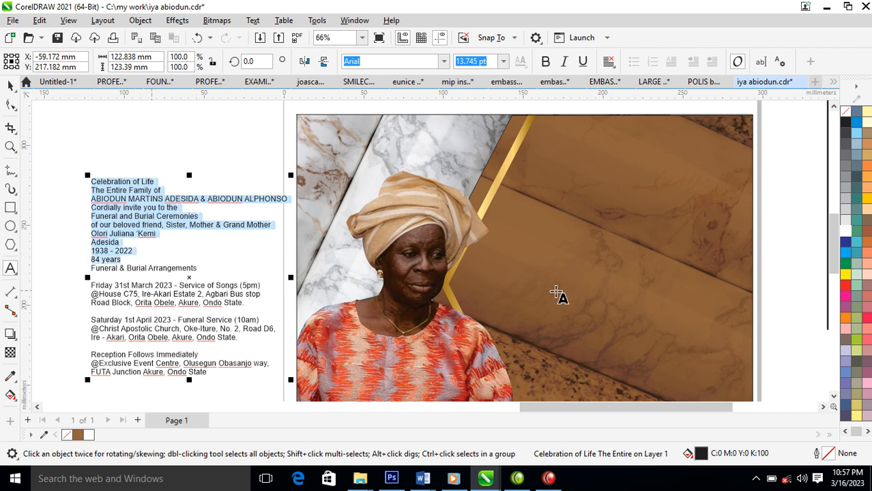
click(580, 198)
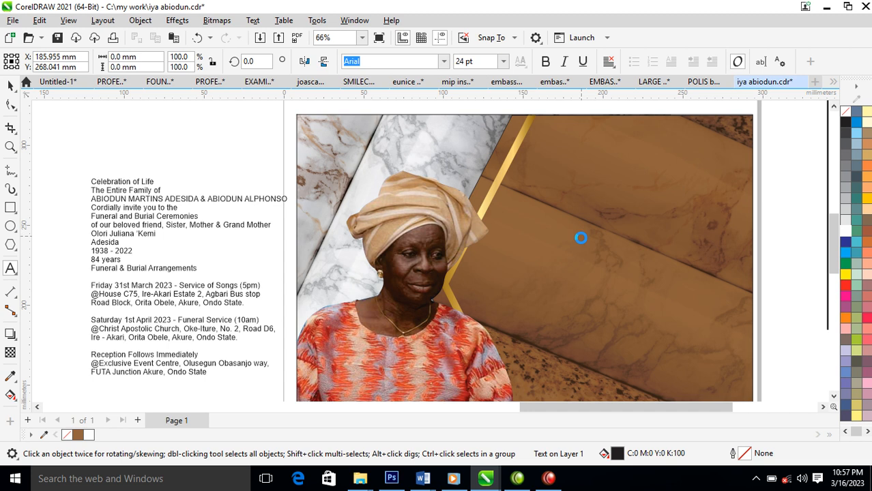
click(846, 230)
drag(603, 222, 539, 205)
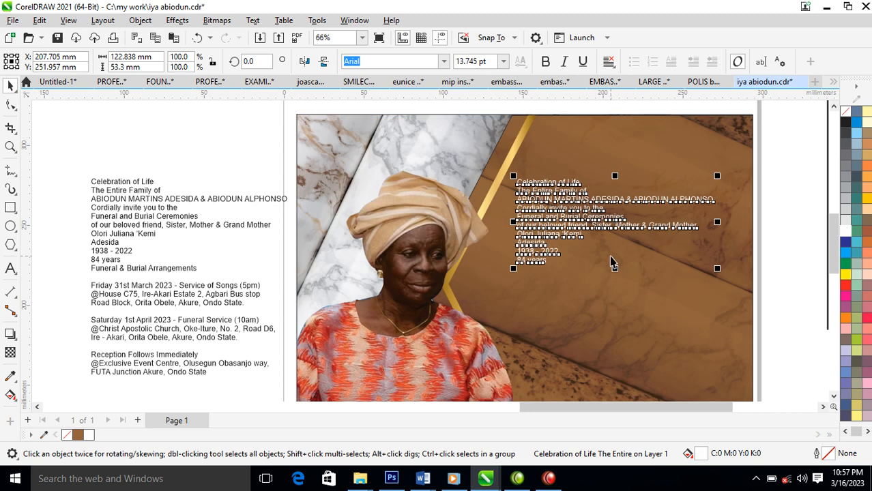
key(ctrl+k)
Move 'Celebration of Life' to the top in Hello Paris Sans, enlarged about 332%, with a white outline.
drag(577, 182, 607, 143)
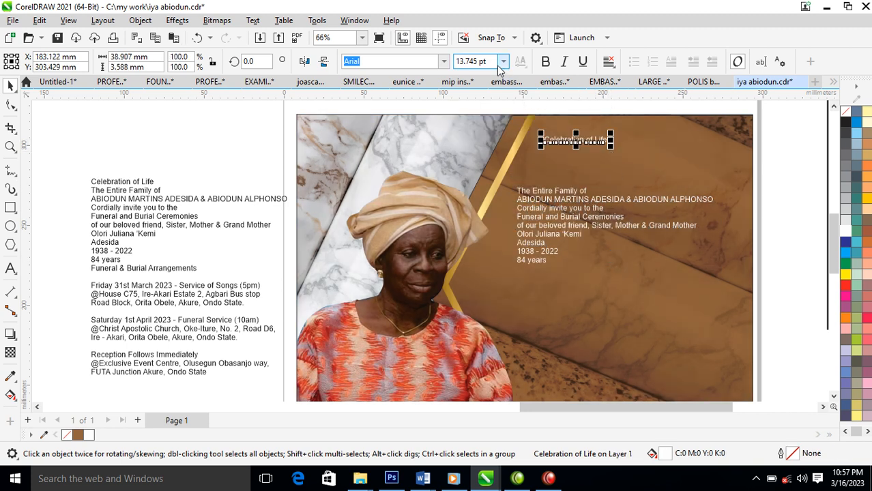
click(444, 61)
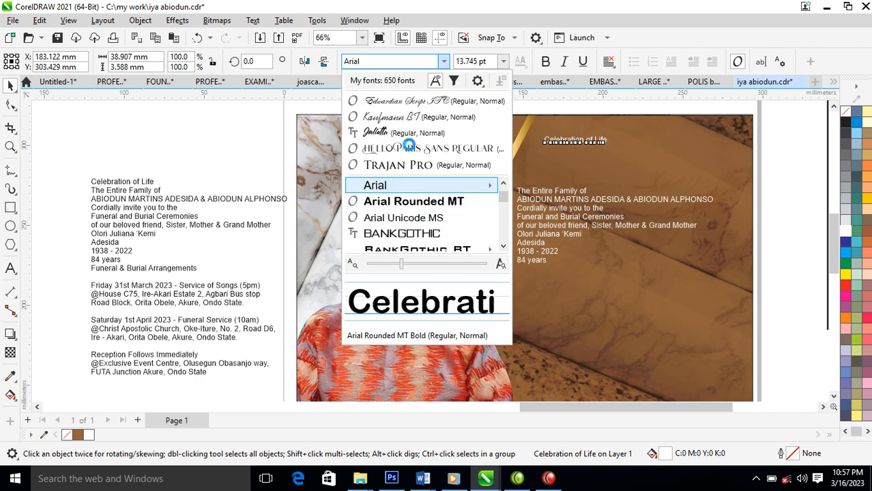
click(410, 148)
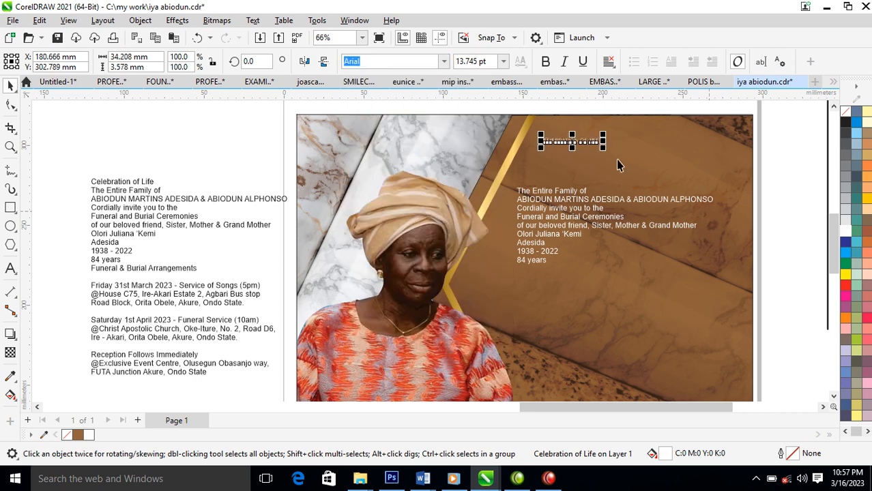
drag(603, 146, 735, 219)
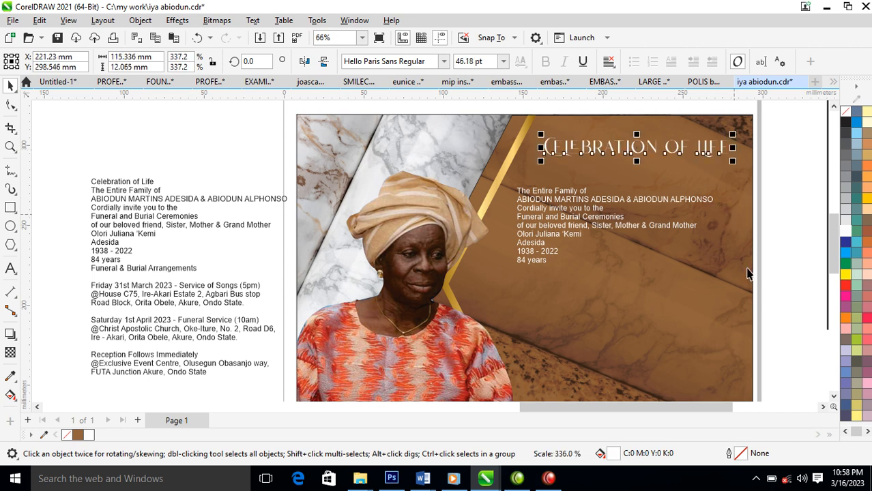
right_click(845, 235)
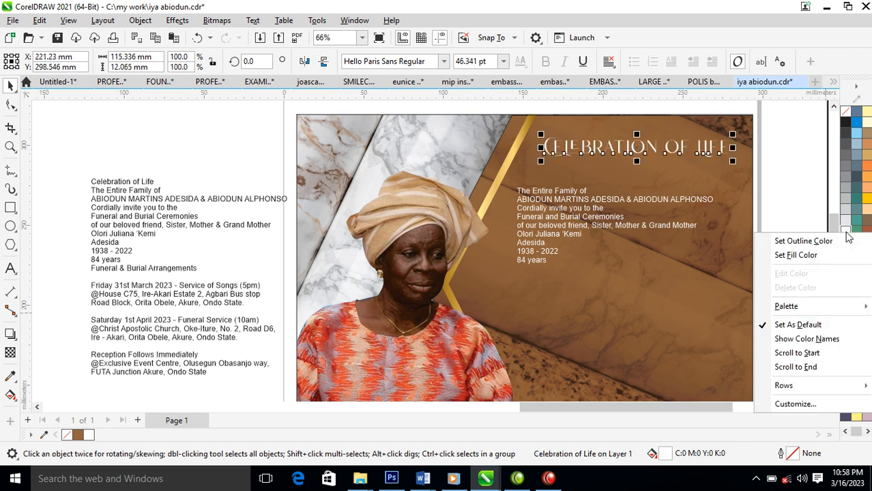
click(809, 241)
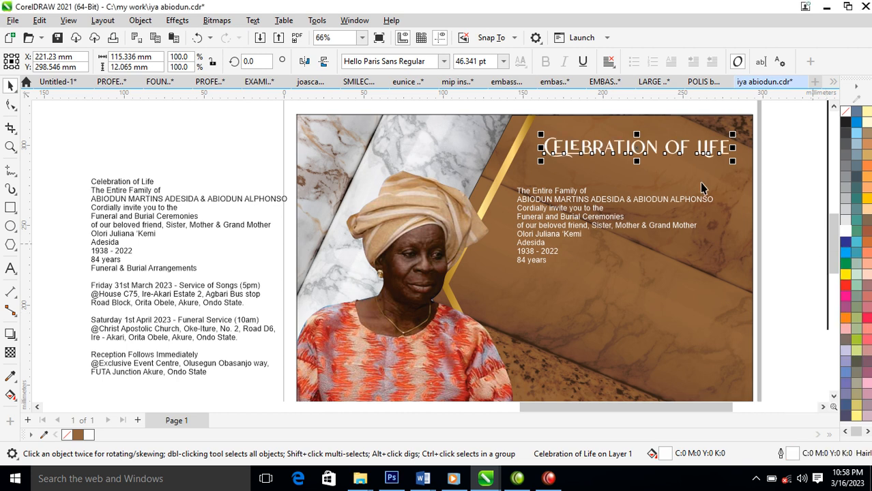
Split the title into words, set 'OF' in Trajan Pro at about 29 pt, and close up the words.
scroll(685, 189, down, 2)
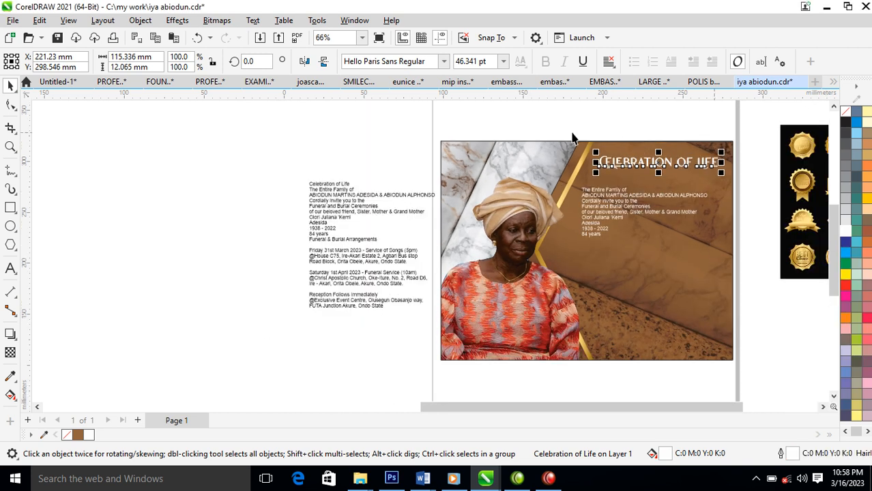
key(z)
drag(423, 128, 775, 273)
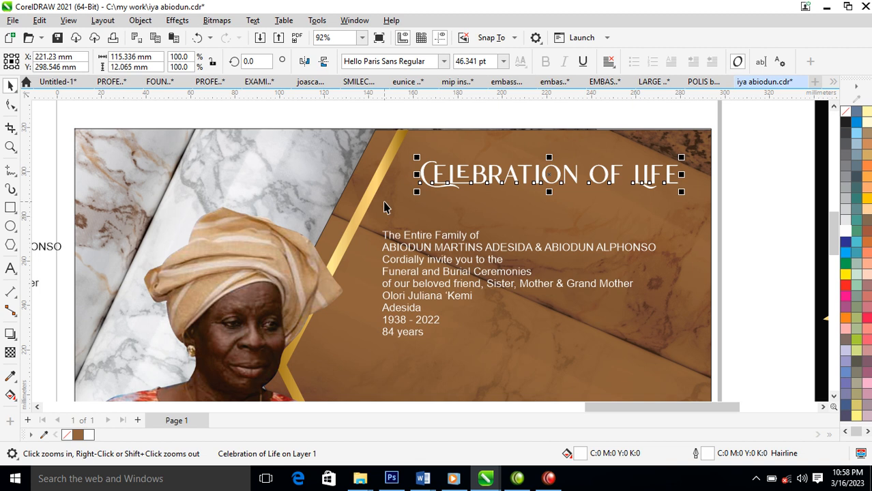
click(409, 181)
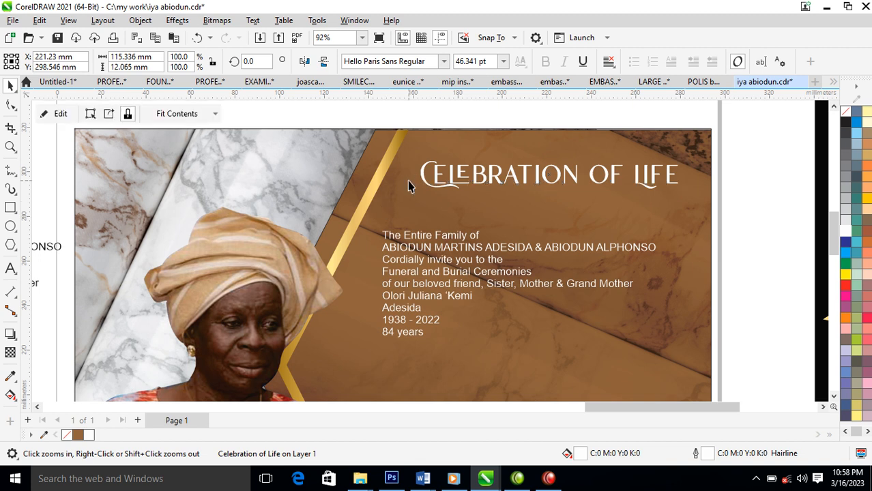
click(574, 183)
key(ctrl+k)
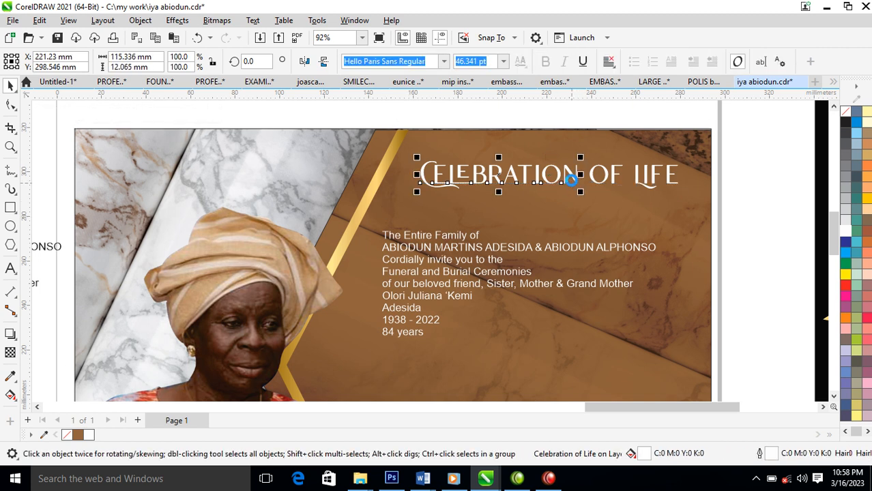
key(z)
drag(383, 117, 798, 251)
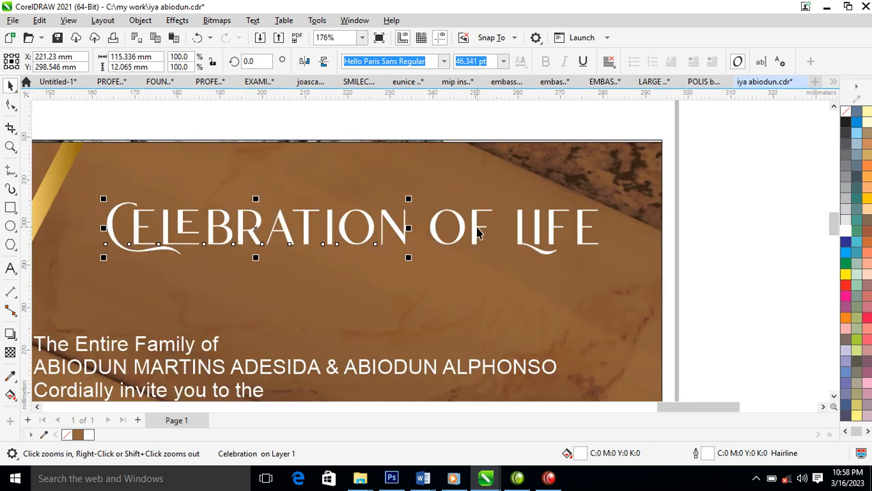
click(476, 232)
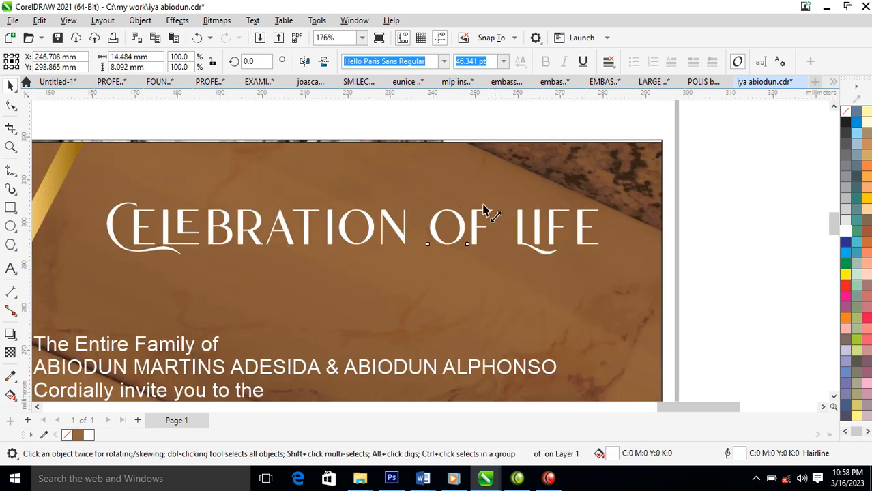
drag(483, 211, 467, 220)
click(444, 61)
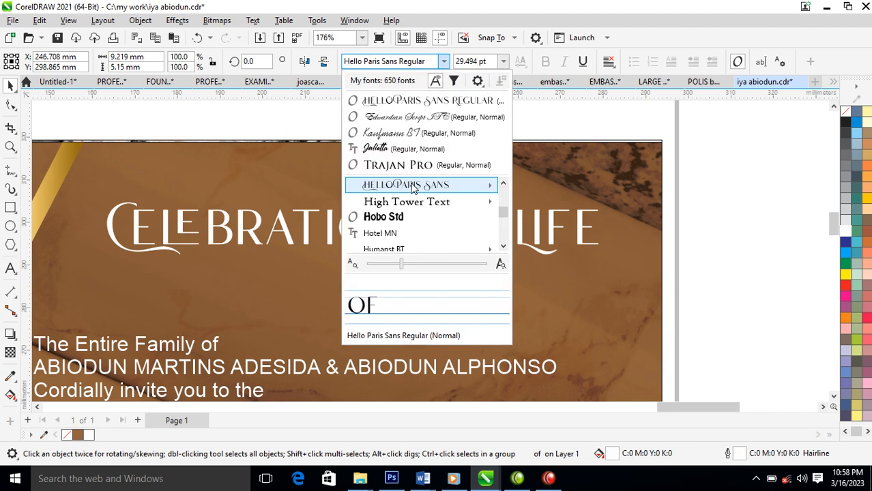
click(409, 166)
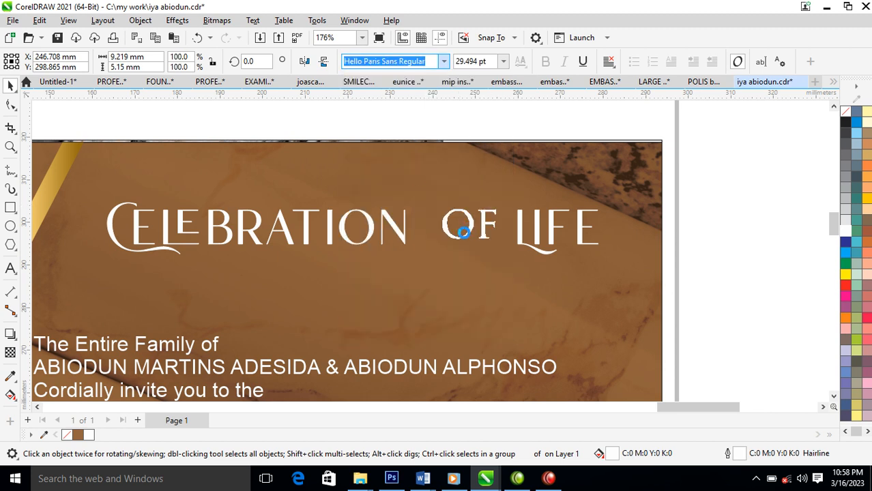
drag(484, 223, 459, 214)
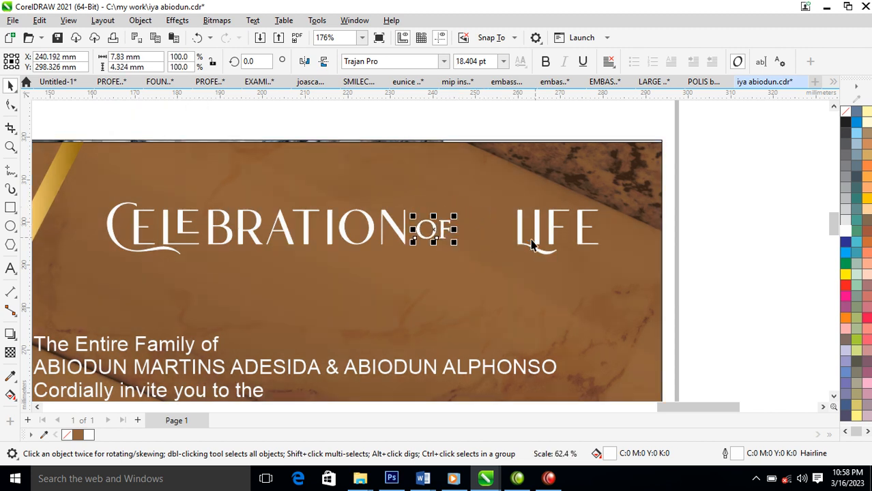
drag(520, 236, 466, 233)
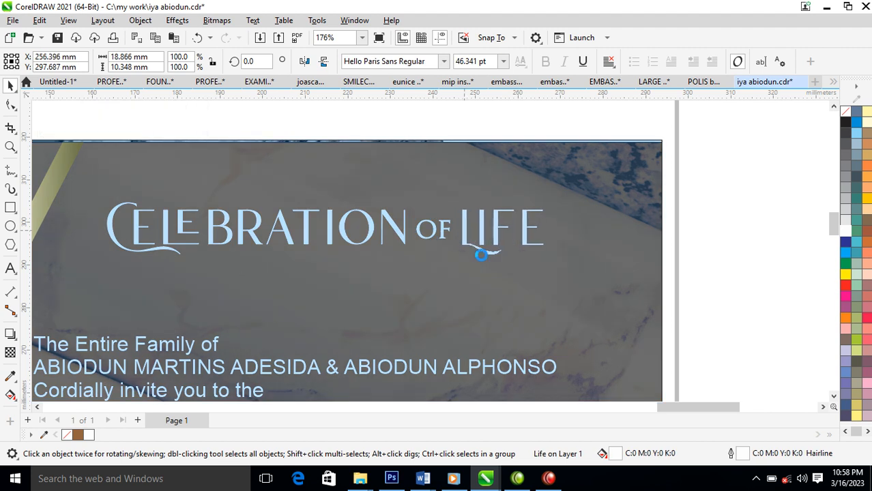
Zoom in on the flyer and select the nine invitation text lines.
scroll(504, 283, down, 3)
scroll(495, 278, down, 5)
key(F2)
drag(298, 260, 431, 346)
drag(384, 117, 650, 321)
drag(297, 280, 228, 322)
Apply the FuturaTEE font to the nine selected invitation lines and right-align them.
click(443, 61)
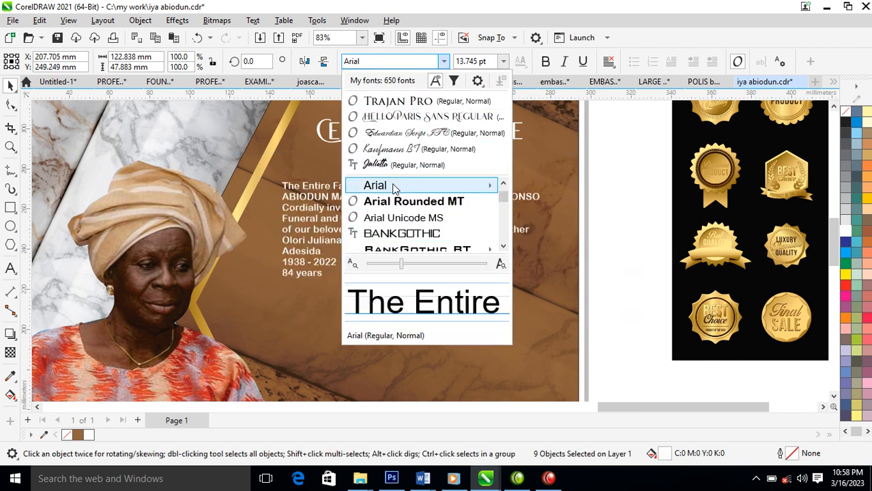
mouse_move(392, 184)
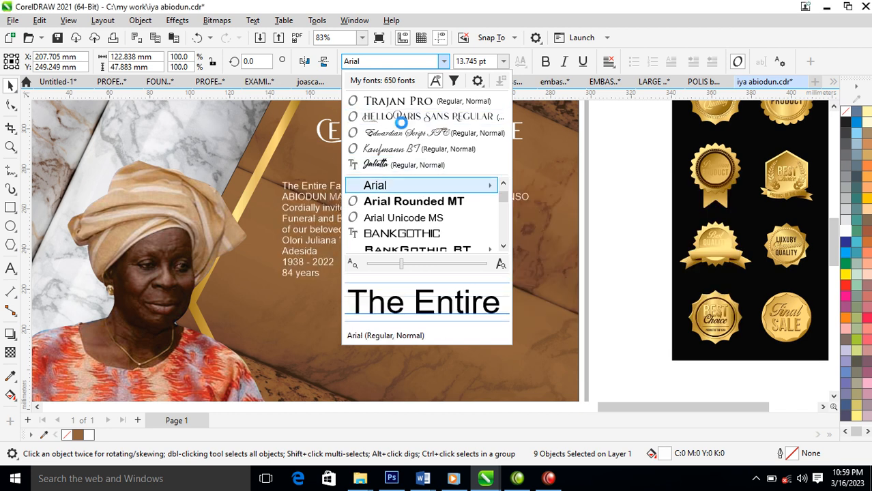
key(f)
key(Down)
key(Down)
key(Down)
key(Down)
key(Down)
key(Down)
key(Down)
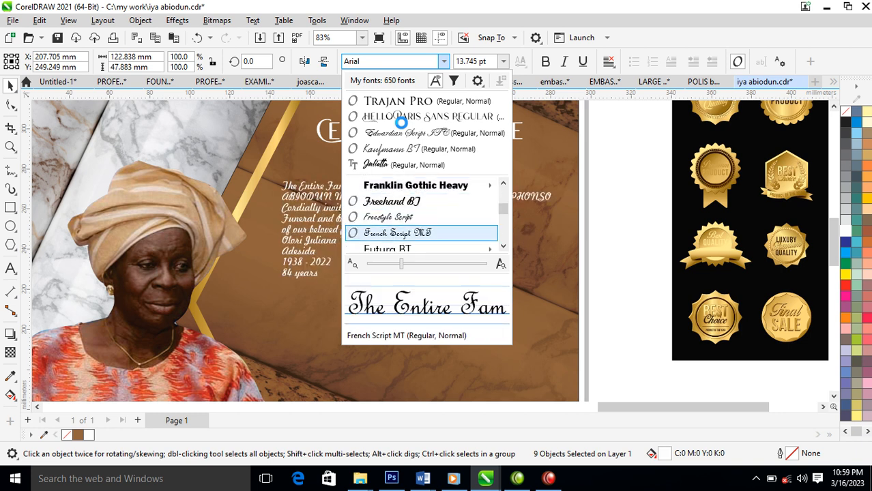
key(Down)
key(Down)
key(Escape)
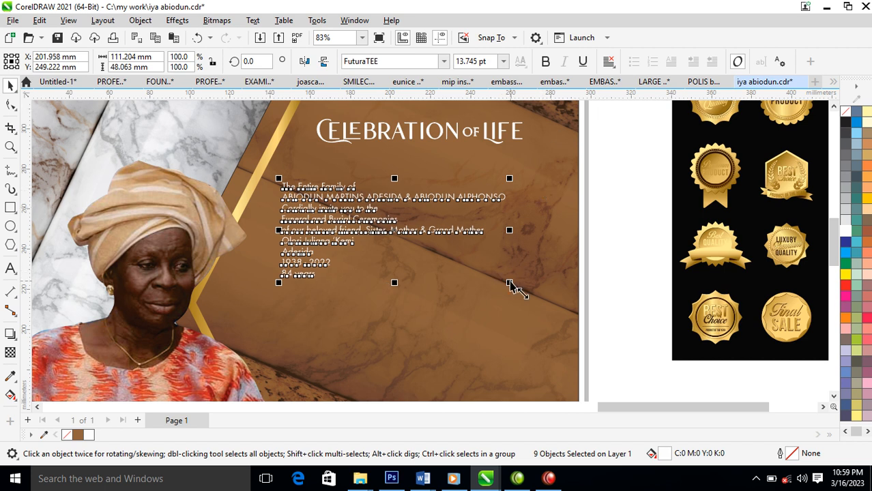
key(ctrl+r)
Delete the 'Cordially invite you to the' and 'Funeral and Burial Ceremonies' lines, raising 'The Entire Family of'.
drag(336, 200, 498, 178)
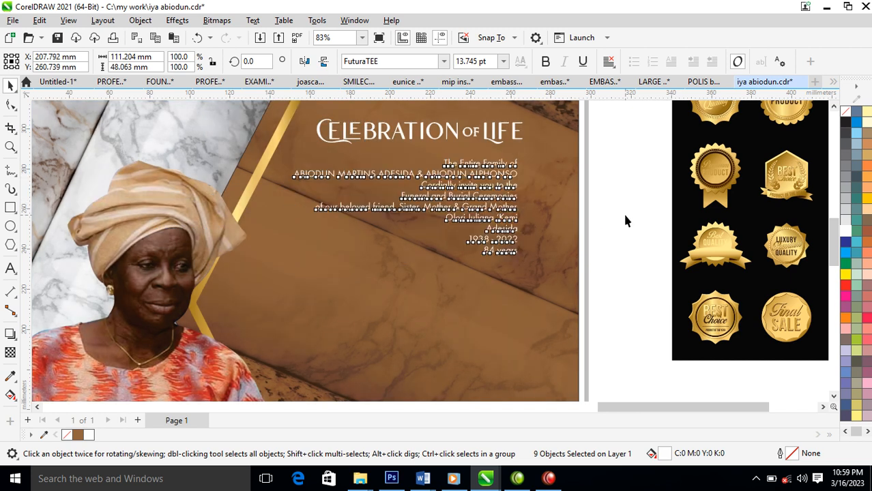
click(625, 220)
click(512, 187)
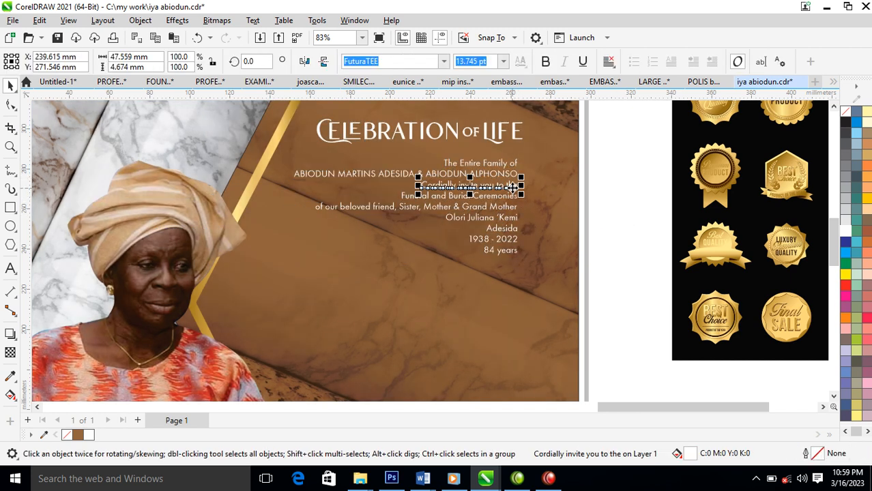
key(Delete)
drag(517, 169, 516, 159)
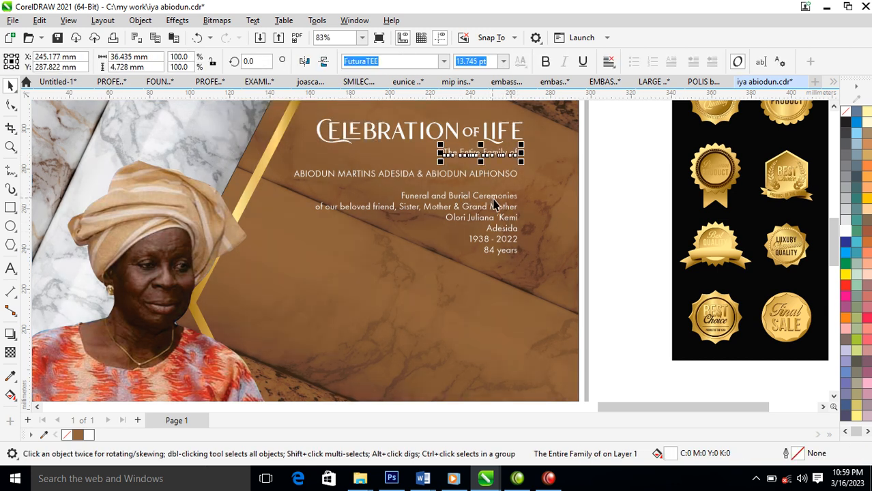
click(502, 198)
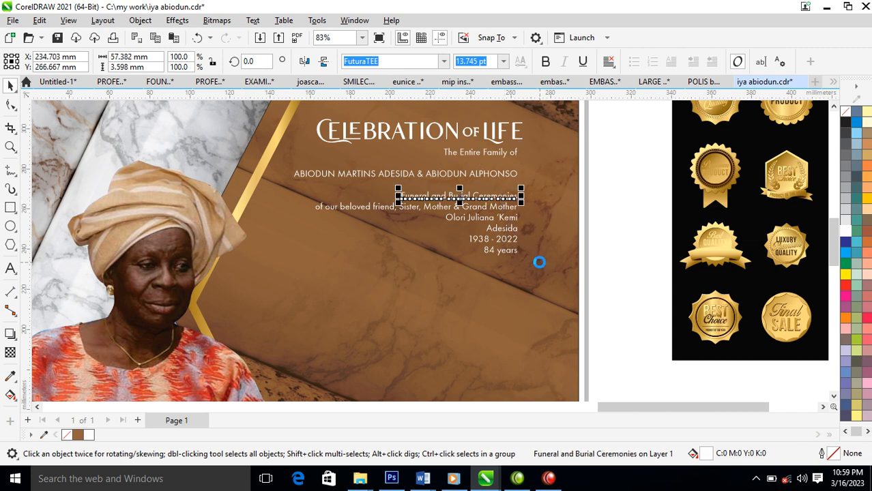
key(Delete)
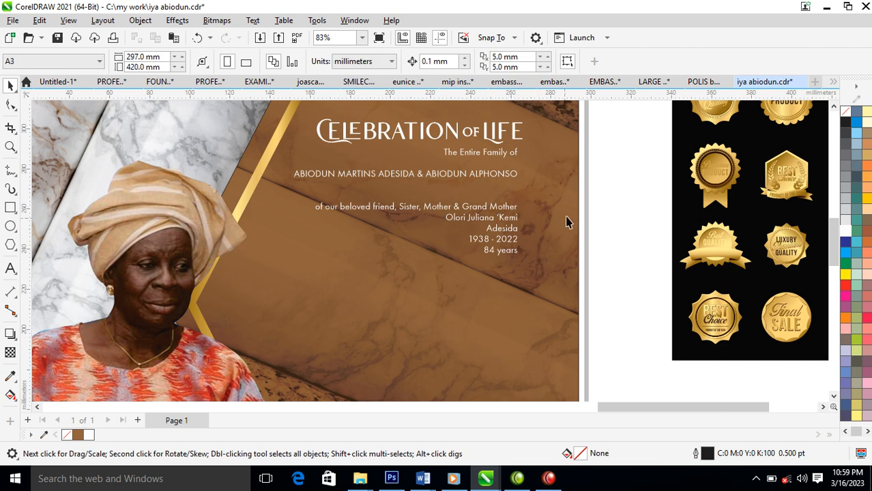
Move the five lower lines below the gold stripe and the family names line further down.
drag(628, 194, 244, 293)
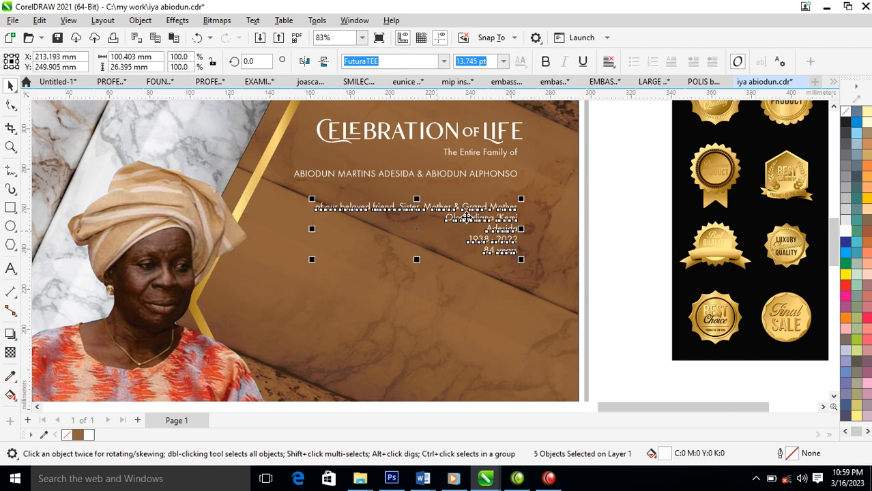
drag(514, 235, 502, 342)
click(506, 179)
drag(506, 177, 505, 270)
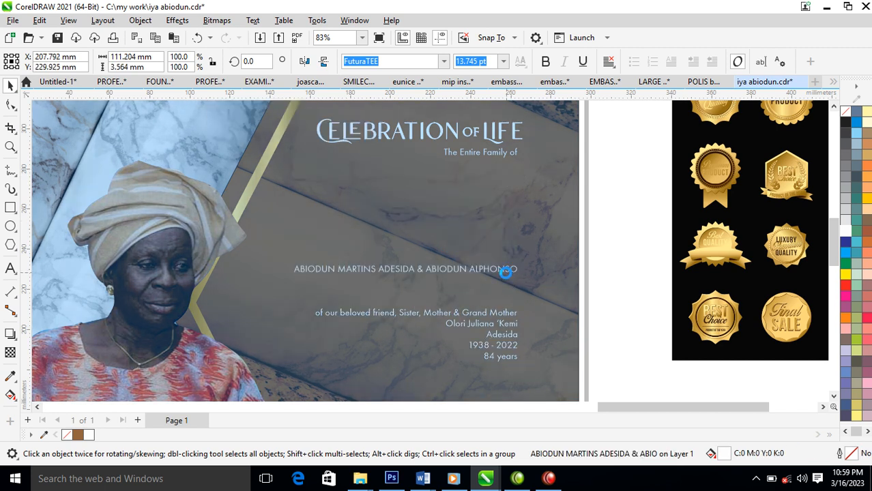
double_click(339, 275)
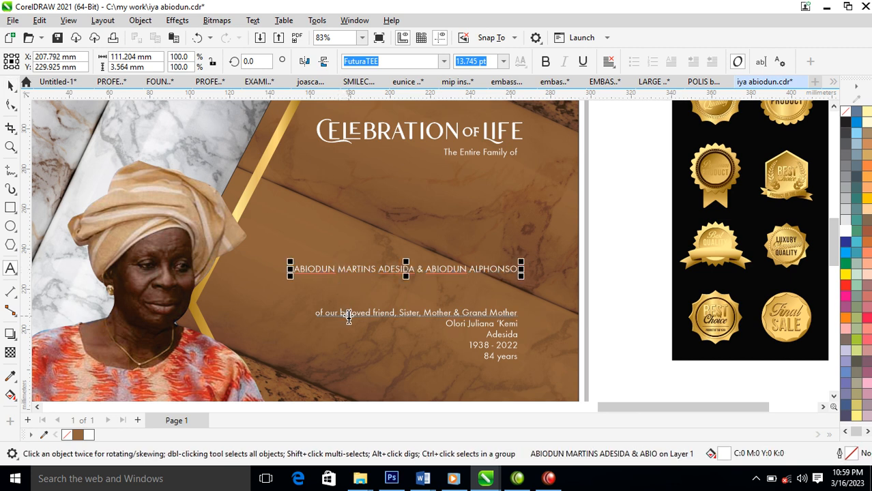
key(Return)
key(ctrl+space)
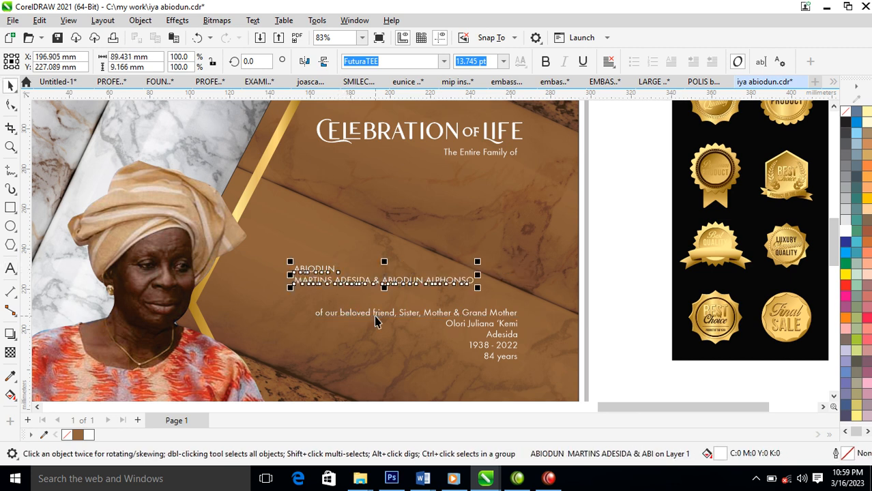
key(ctrl+k)
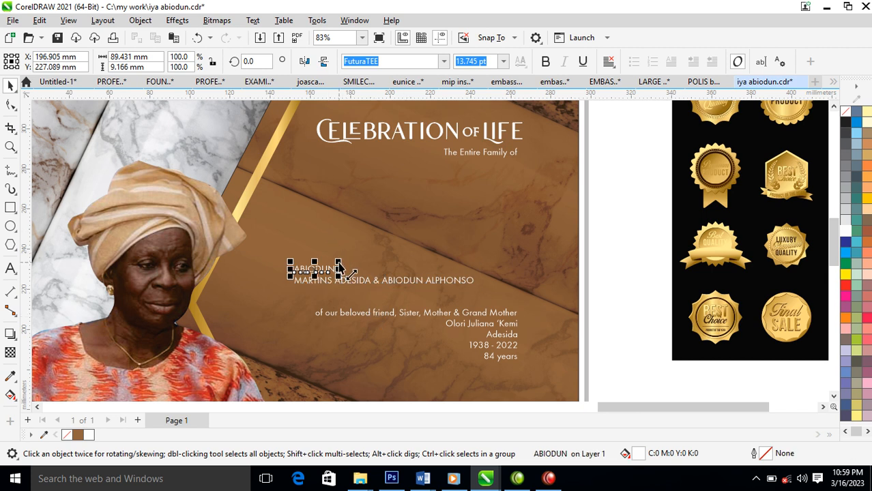
drag(338, 263, 561, 222)
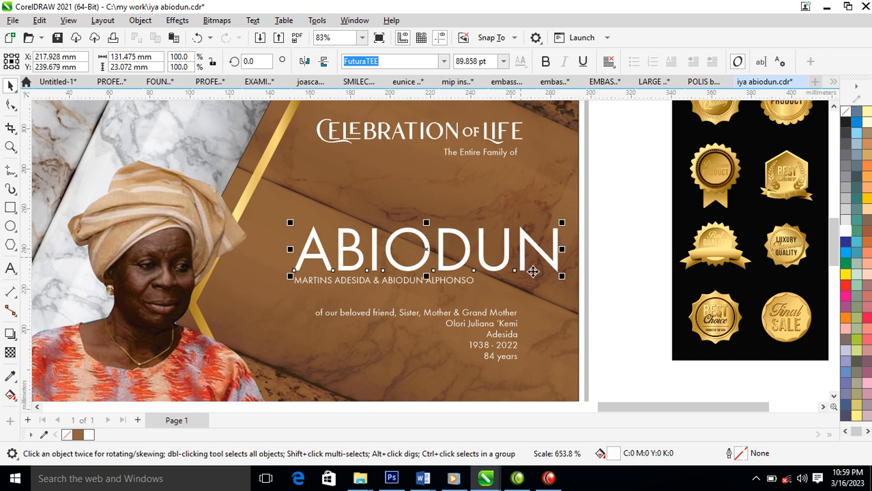
drag(550, 261, 537, 231)
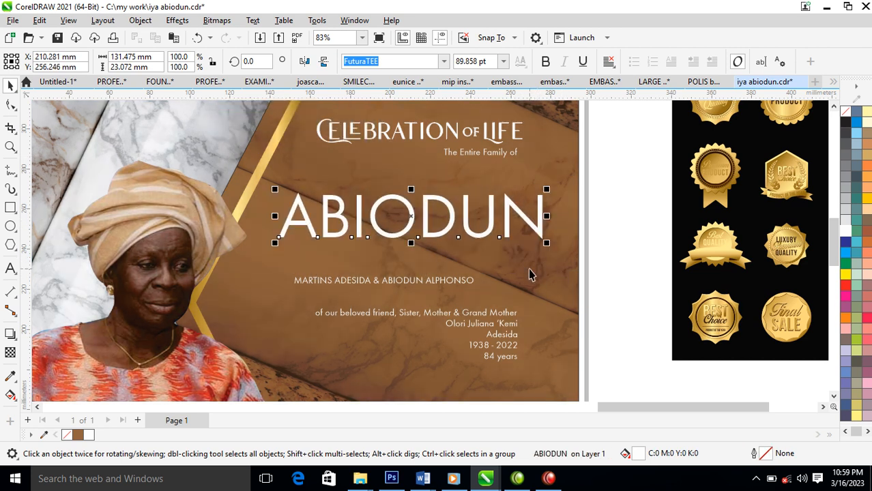
Change ABIODUN to title case 'Abiodun'.
double_click(537, 229)
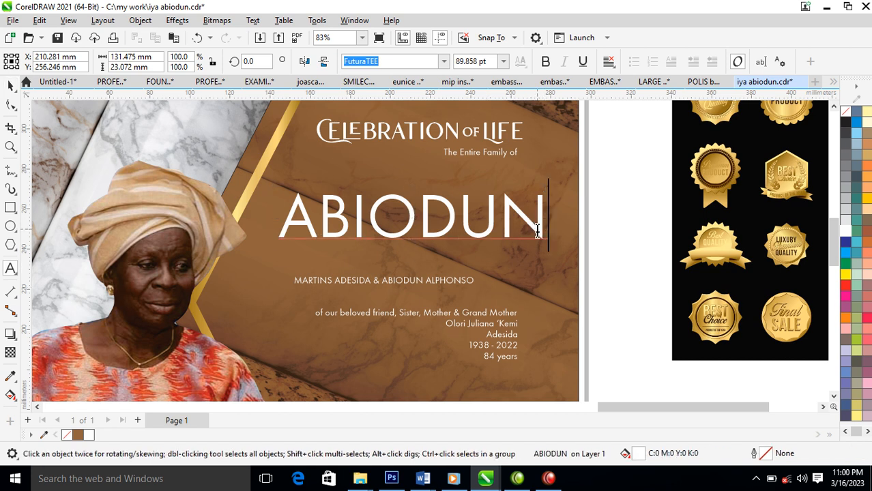
key(ctrl+a)
key(shift+F3)
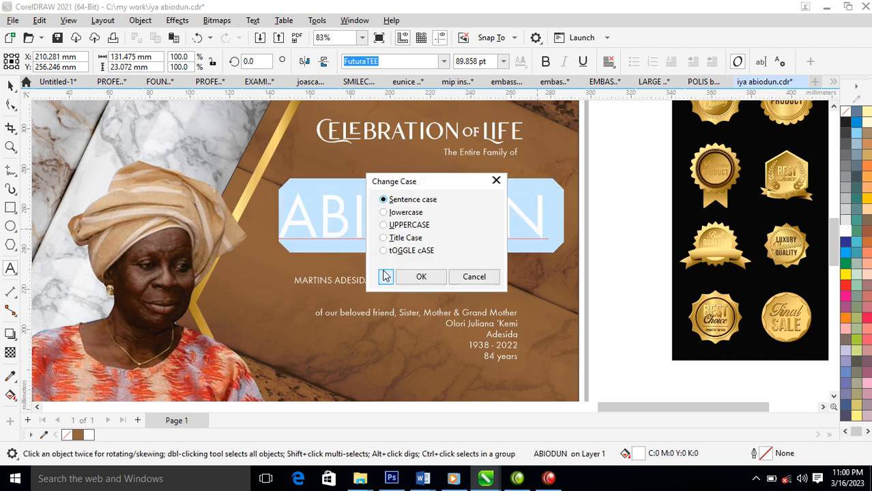
click(404, 239)
click(418, 276)
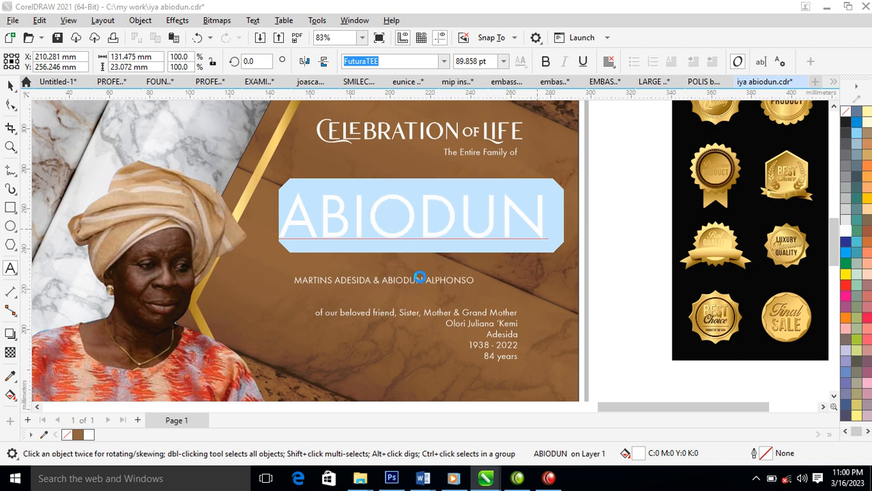
key(ctrl+space)
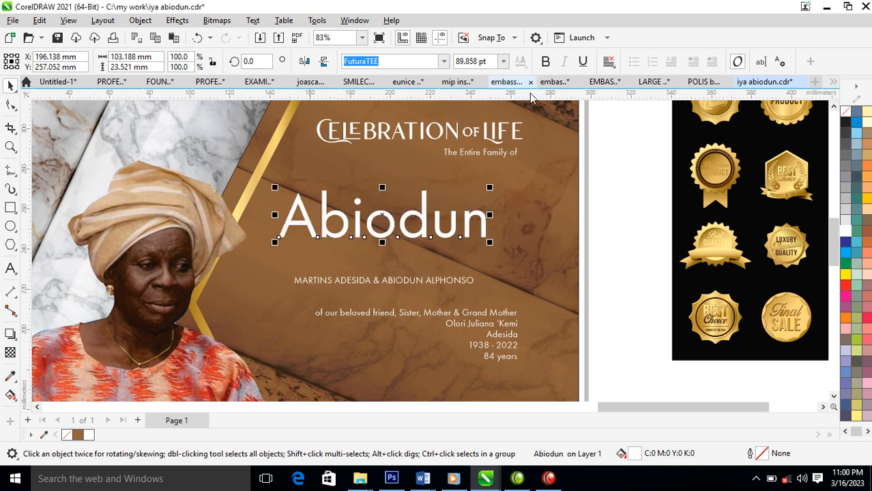
Set Abiodun in the Julietta script font, enlarge it and shift it toward the page centre.
click(444, 61)
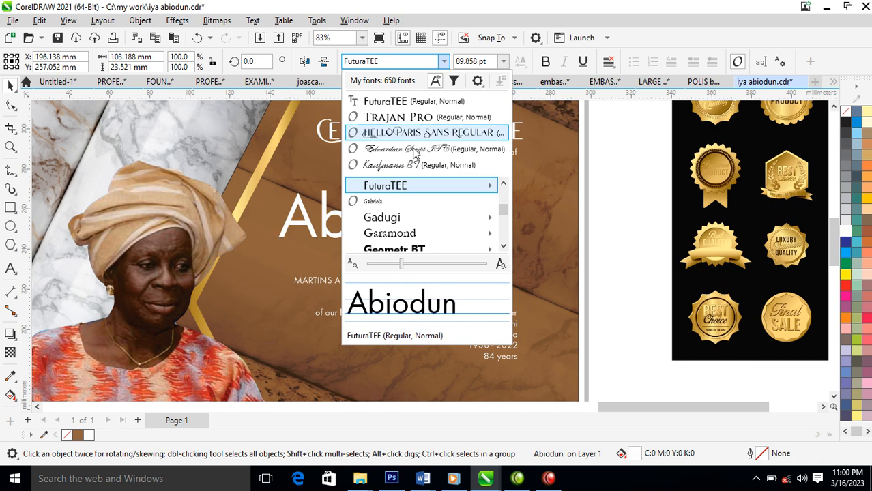
mouse_move(402, 190)
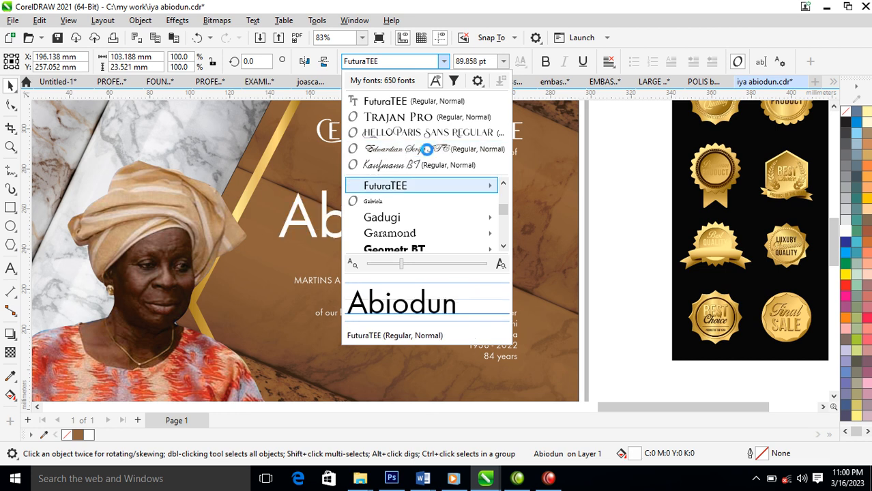
key(j)
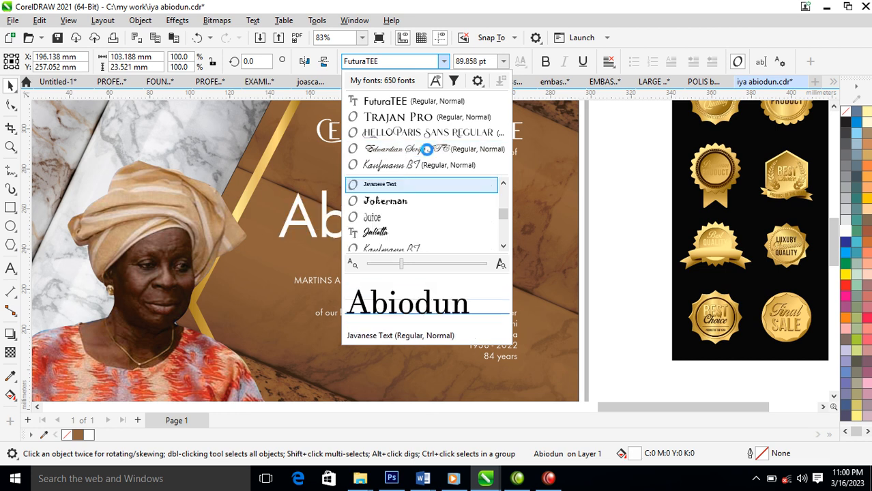
click(383, 233)
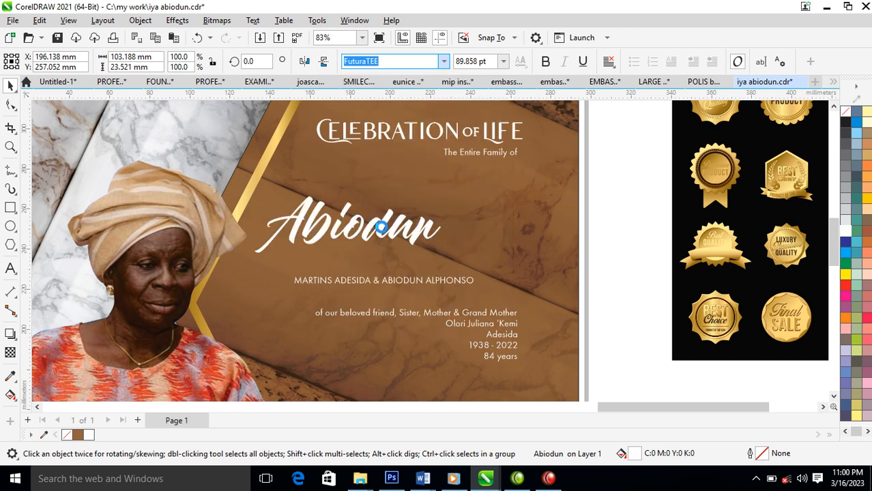
drag(444, 255, 512, 276)
drag(477, 230, 519, 229)
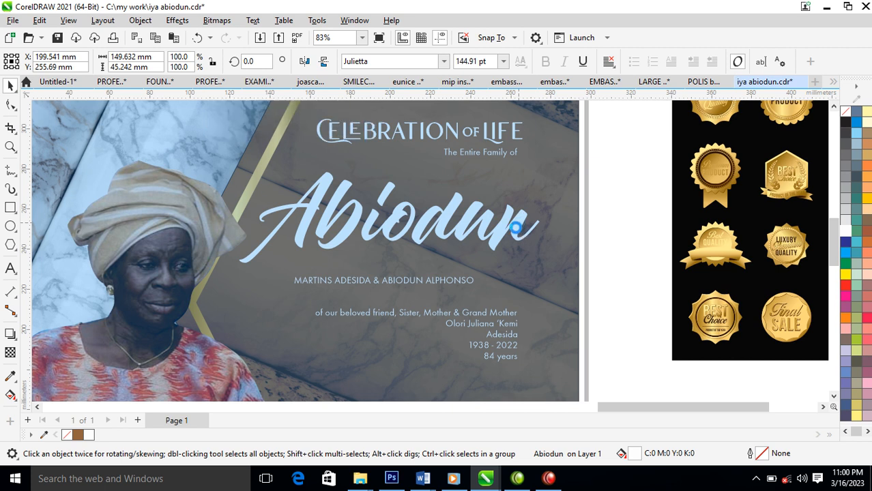
scroll(497, 238, down, 2)
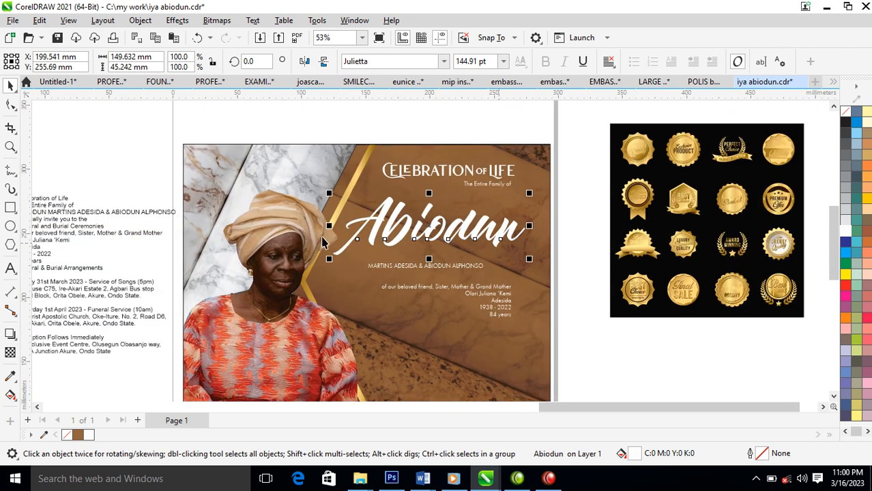
Copy the gold badge's properties onto Abiodun and nudge it slightly upward.
drag(686, 144, 486, 268)
click(538, 330)
key(z)
drag(276, 139, 580, 332)
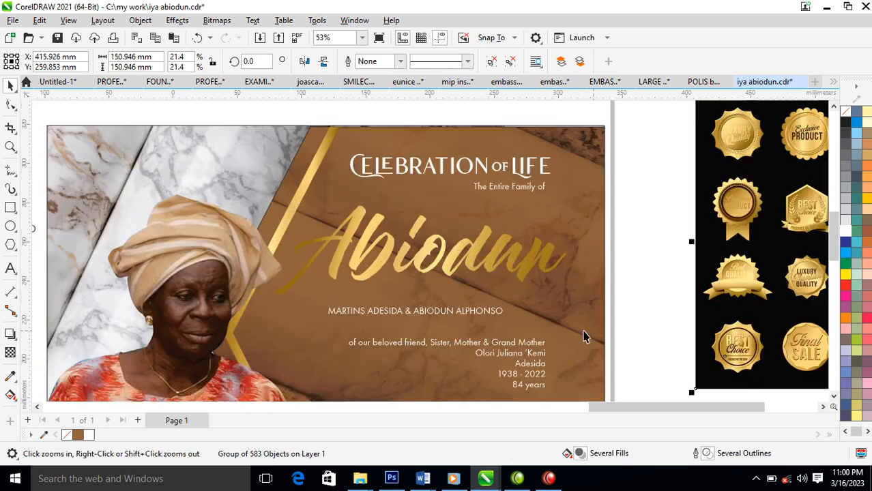
key(space)
click(549, 266)
drag(541, 260, 543, 244)
Make a copy of Abiodun with white fill and outline, aligned over the gold one.
right_click(543, 244)
click(847, 231)
right_click(846, 230)
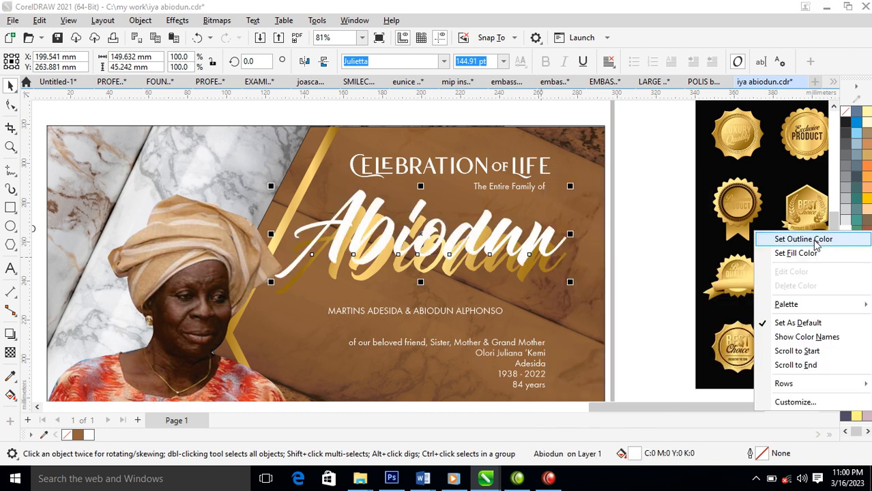
click(803, 239)
shift+click(546, 271)
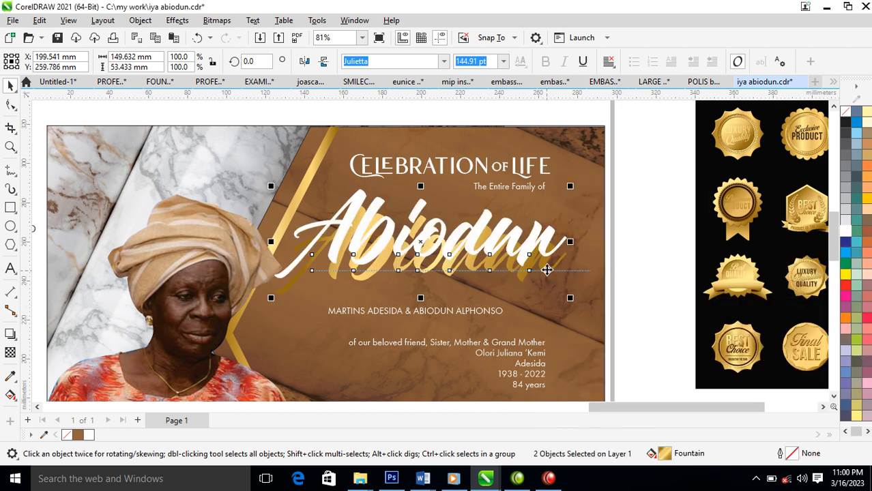
key(e)
Send the white copy behind the gold Abiodun and give it a 3 pt outline.
click(607, 247)
click(542, 251)
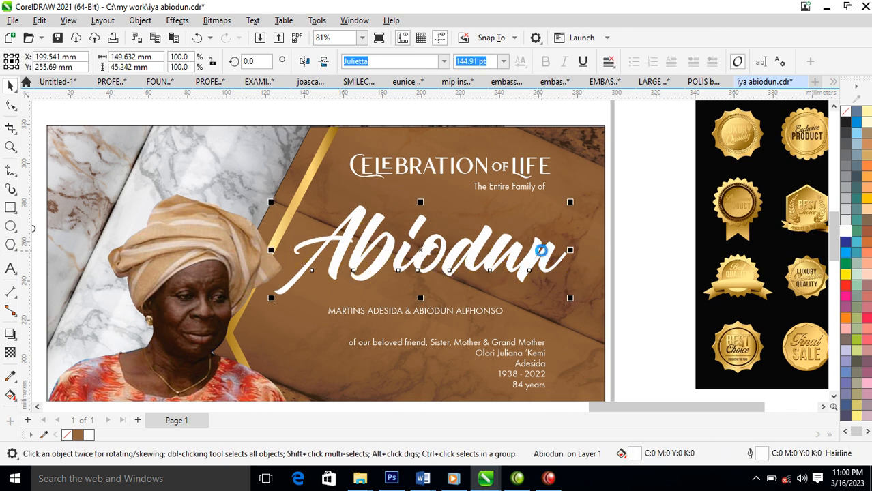
key(ctrl+Page_Down)
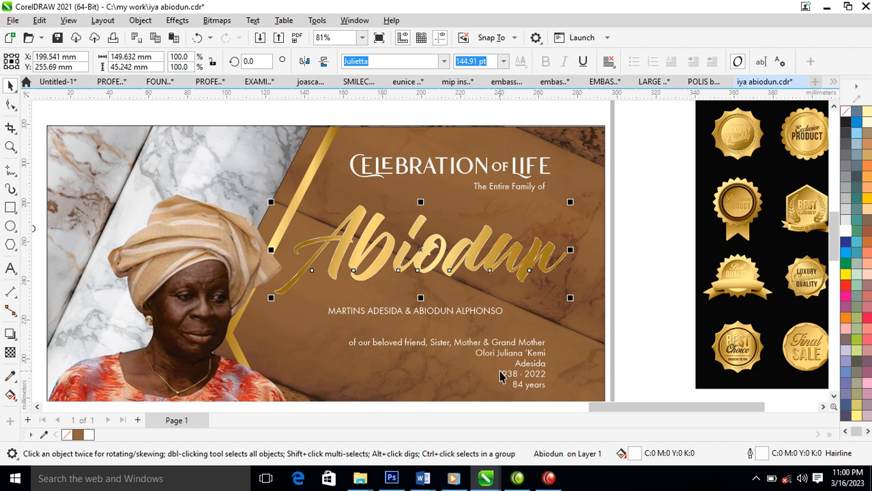
key(F12)
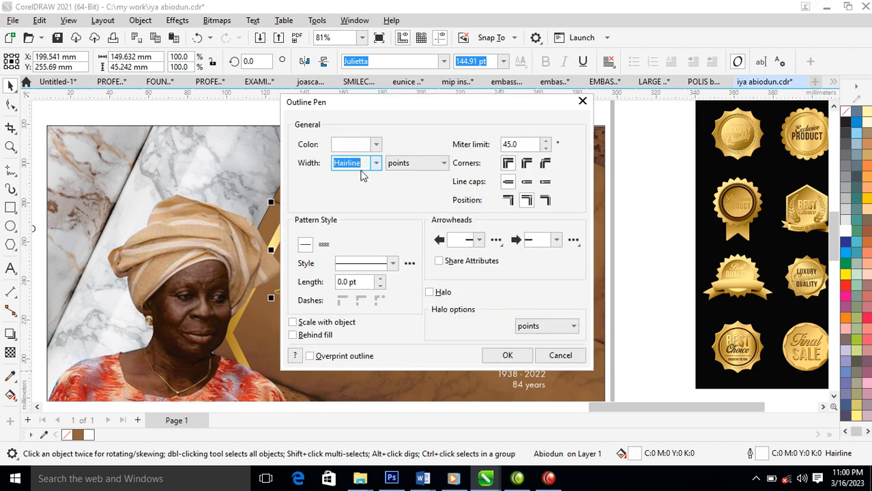
text(3)
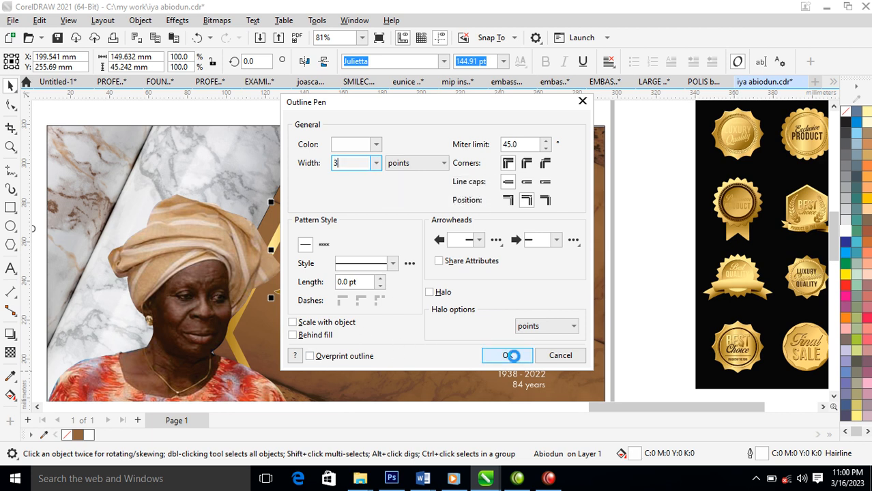
click(512, 355)
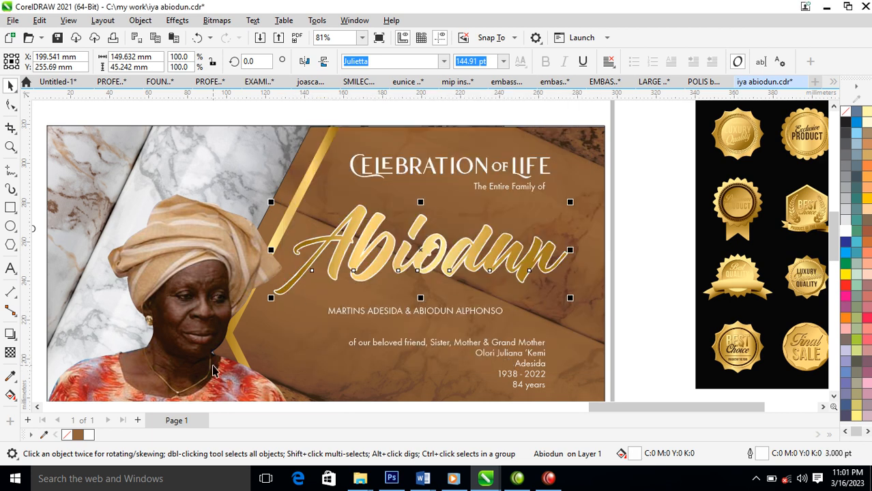
Cast a drop shadow down-right from Abiodun, break it apart and group it with the lettering.
click(11, 333)
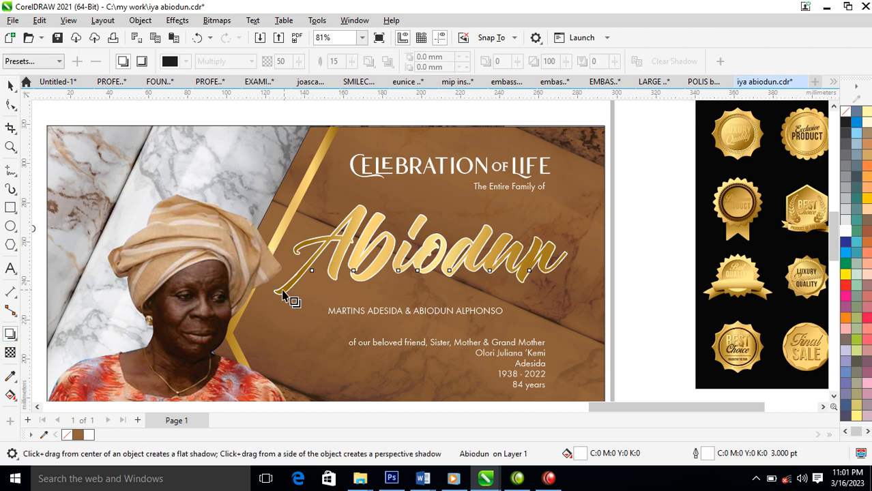
drag(421, 251, 447, 298)
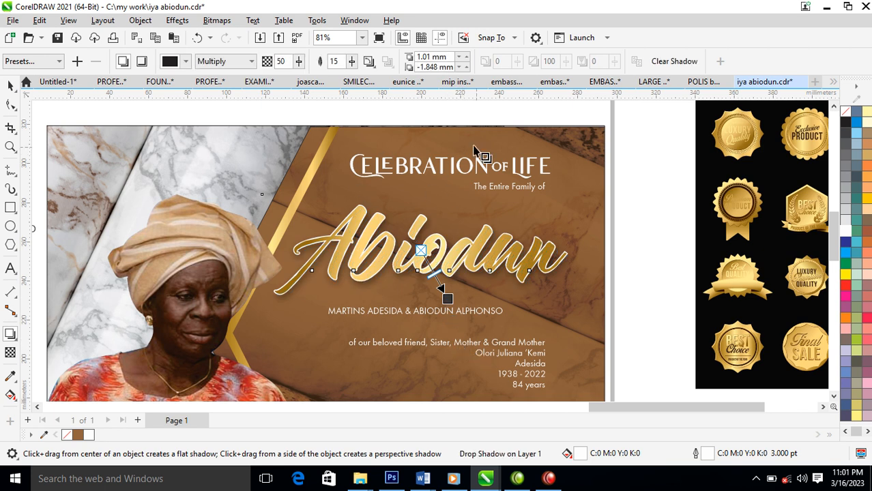
click(140, 20)
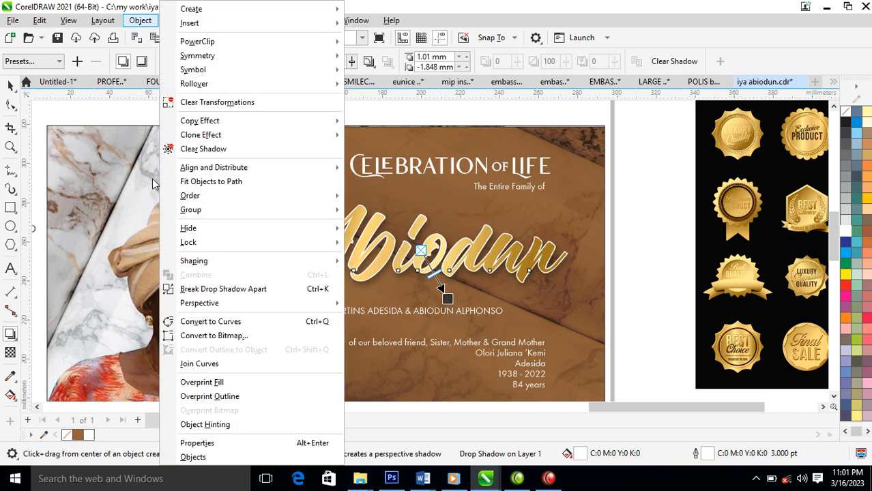
click(219, 291)
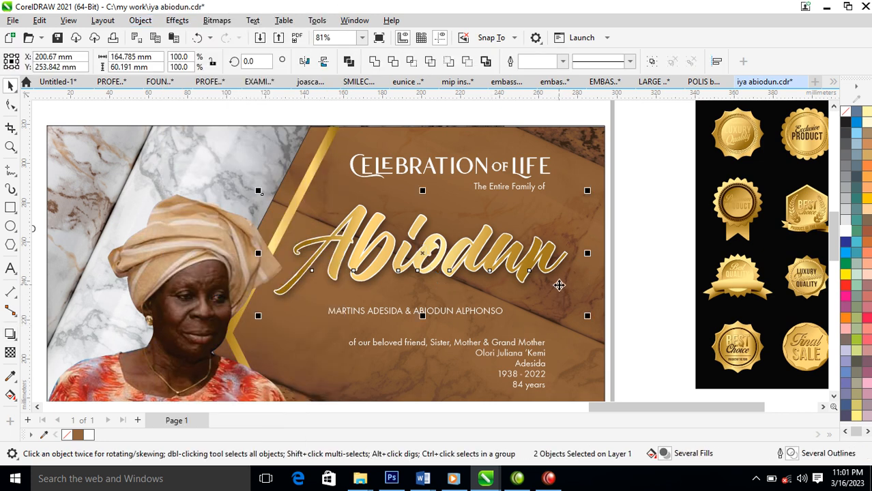
key(ctrl+g)
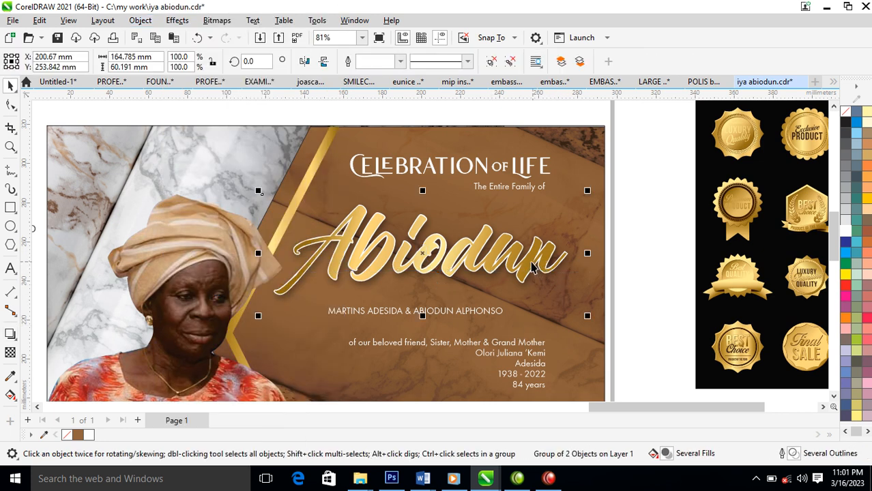
scroll(514, 270, down, 1)
key(z)
drag(268, 178, 598, 351)
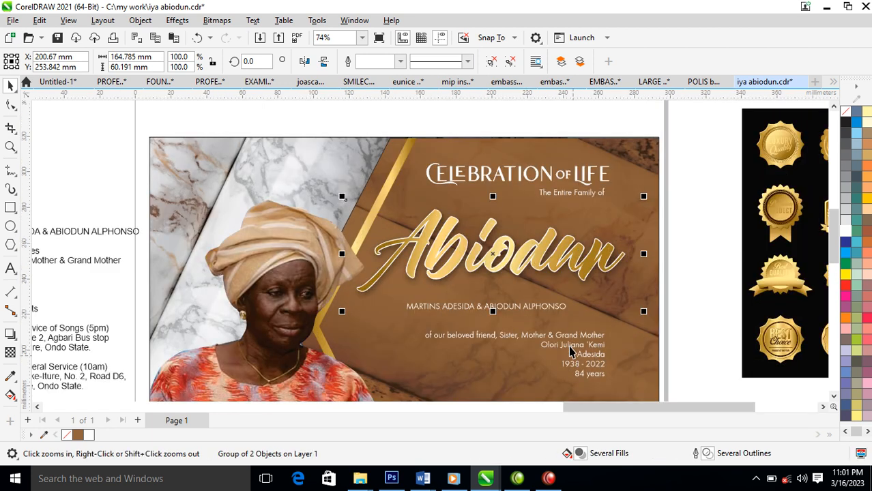
key(space)
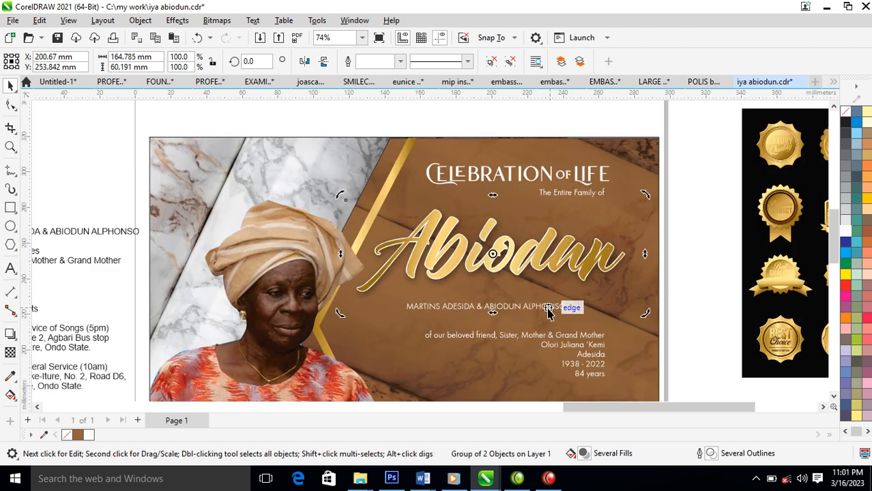
click(534, 314)
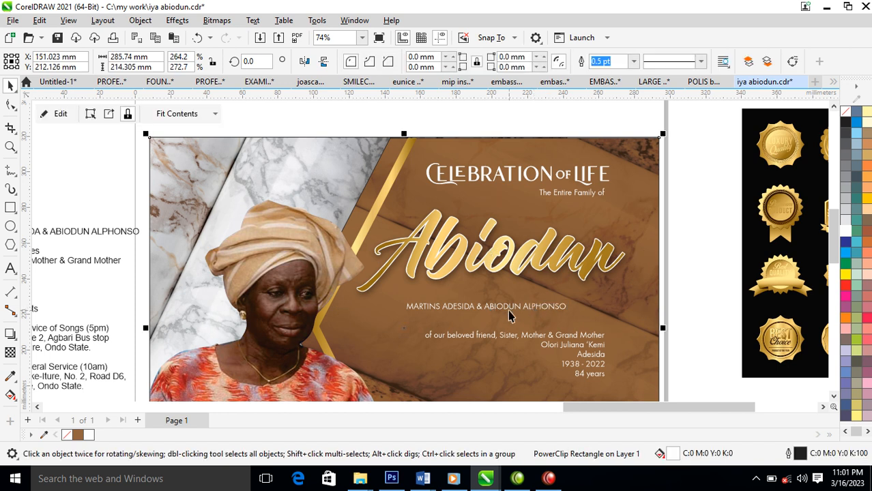
click(508, 311)
drag(509, 311, 534, 301)
click(444, 62)
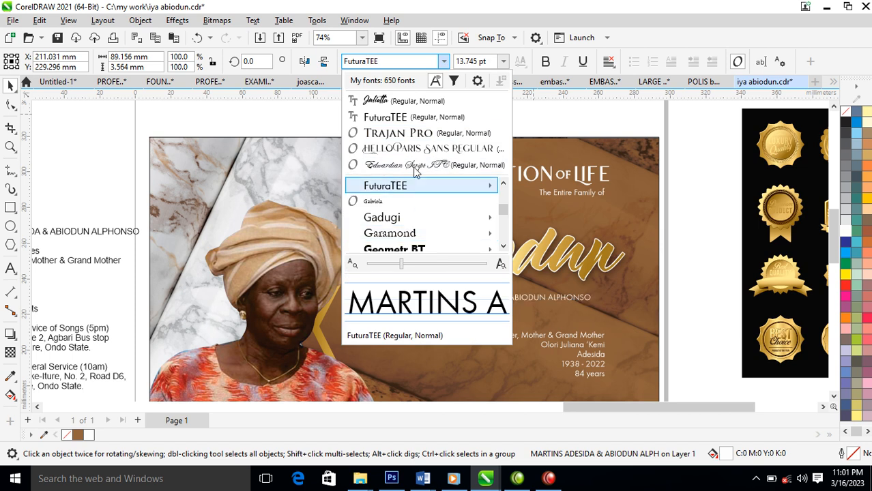
click(423, 139)
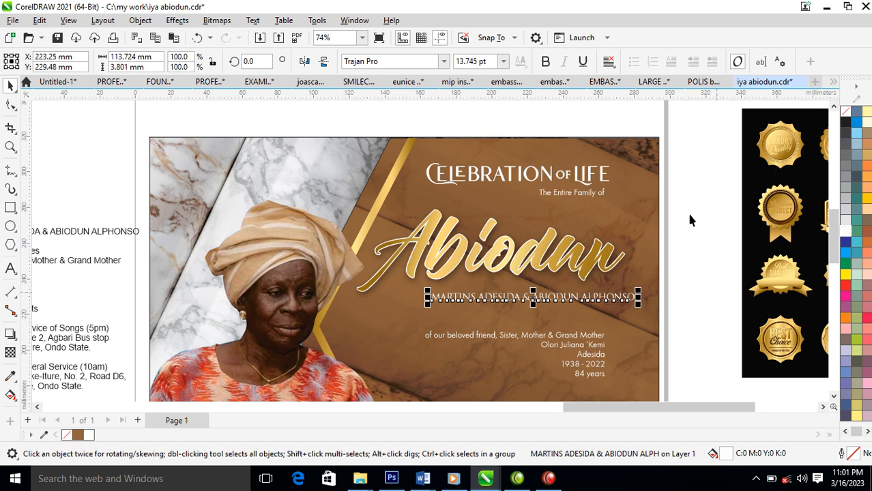
click(545, 62)
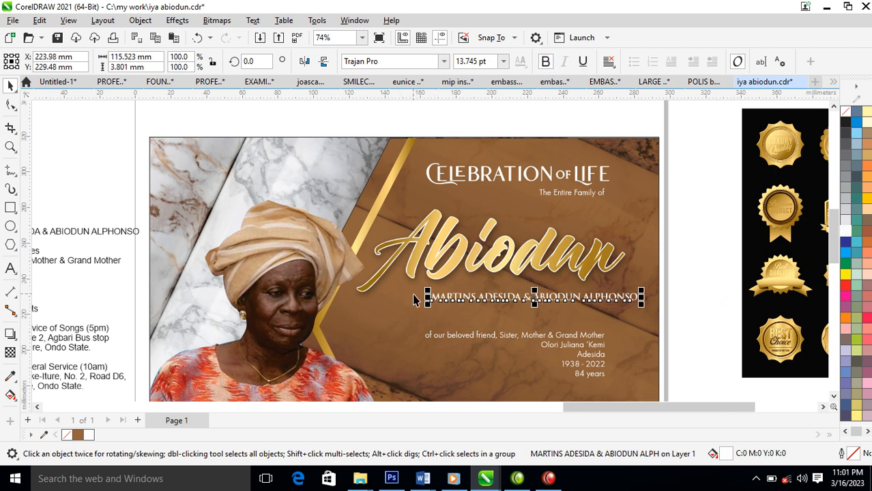
drag(428, 298, 304, 286)
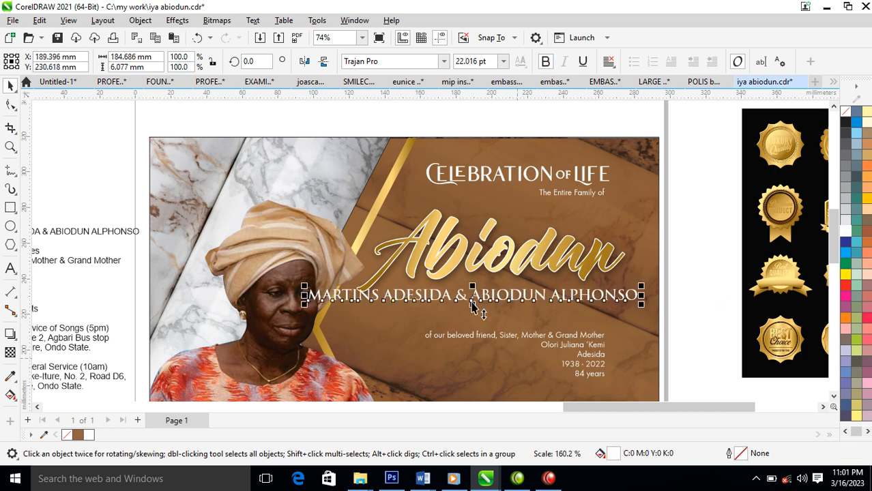
Break the names onto two lines before &, right-align them, and place them under Abiodun.
double_click(462, 300)
key(Return)
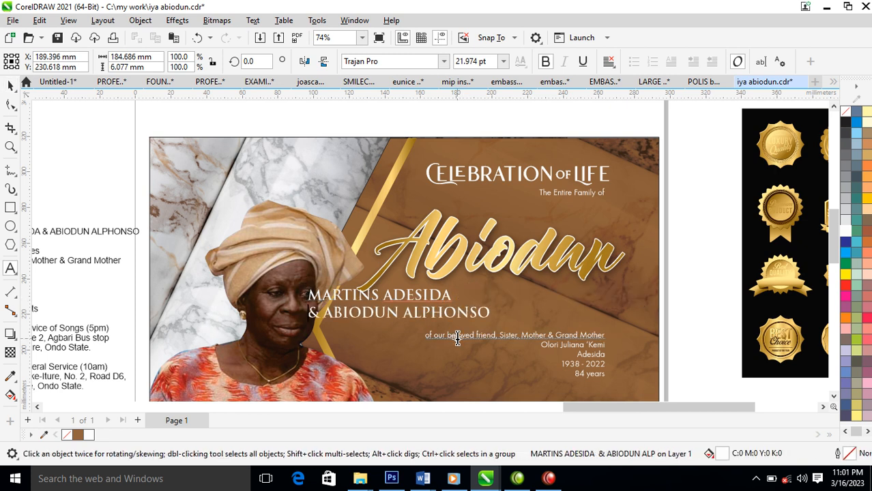
key(ctrl+space)
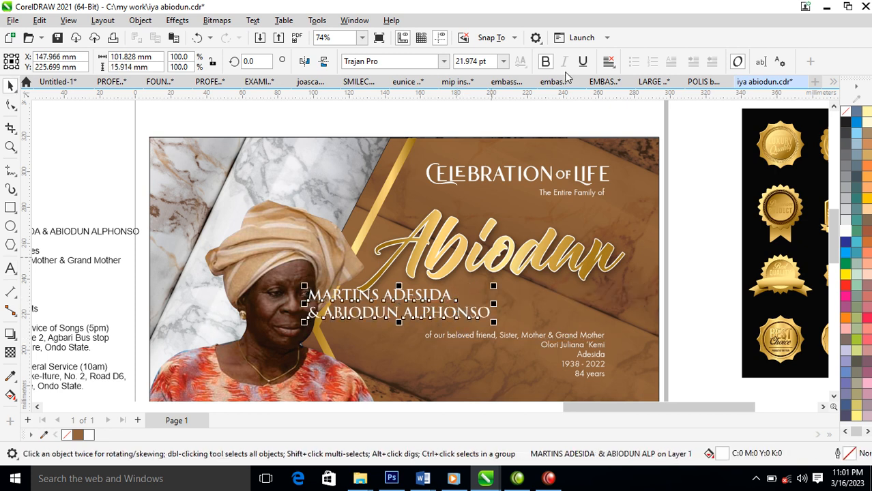
click(609, 62)
click(631, 121)
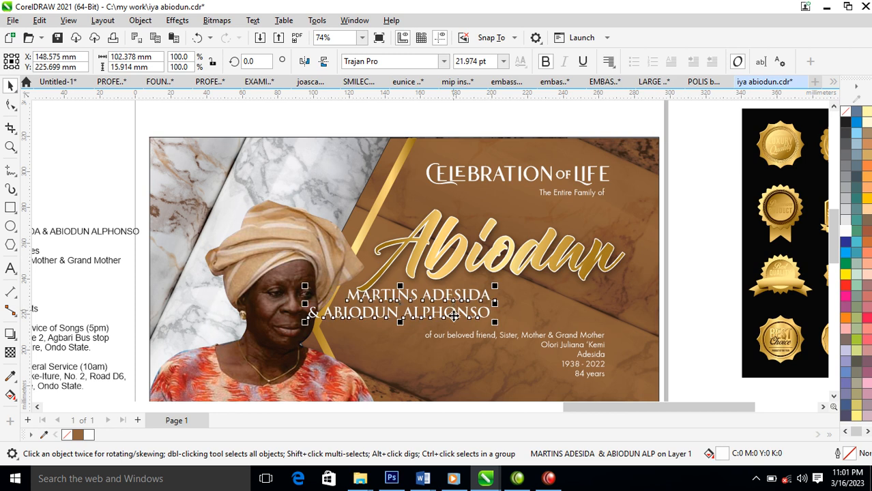
drag(483, 295, 610, 290)
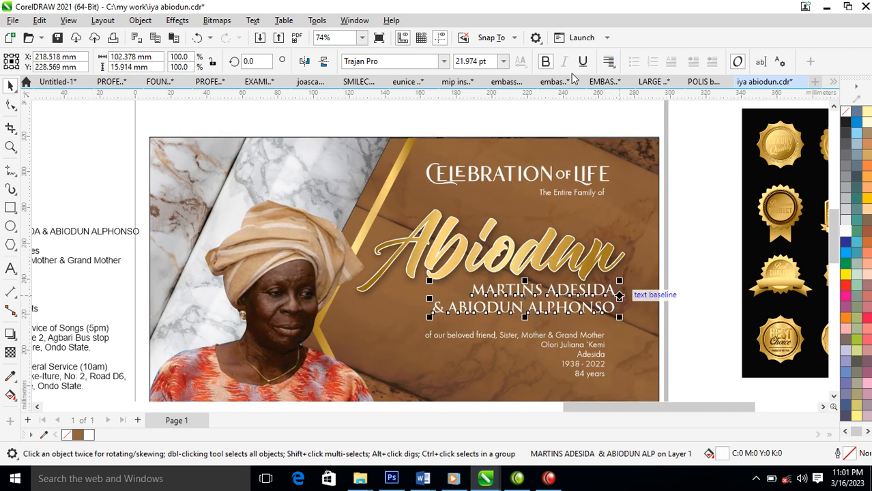
Keep the names block bold and give it a white outline.
click(546, 62)
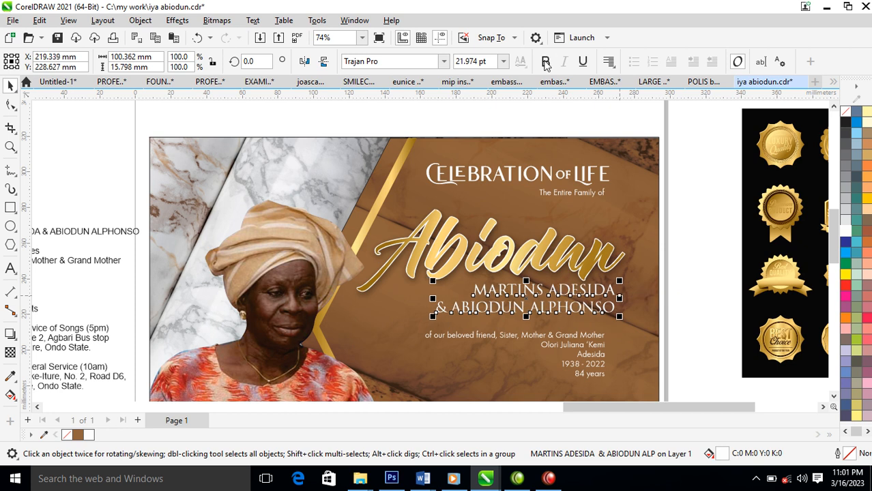
click(545, 62)
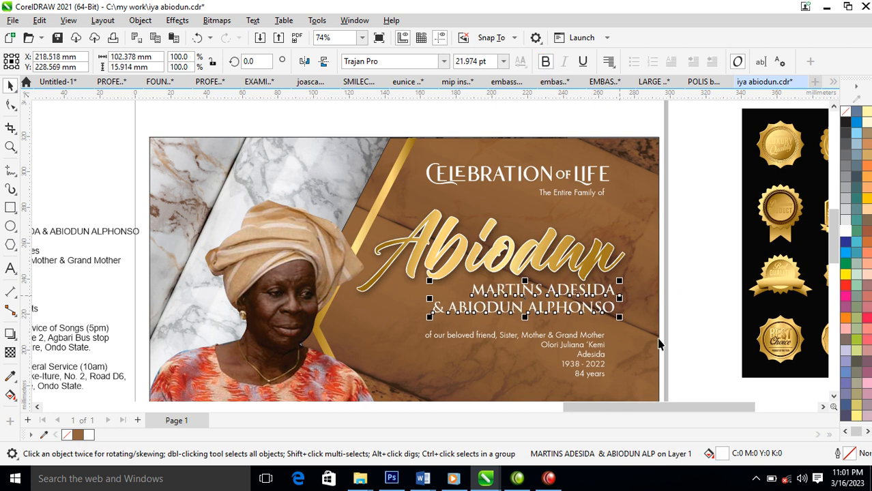
right_click(834, 238)
click(813, 240)
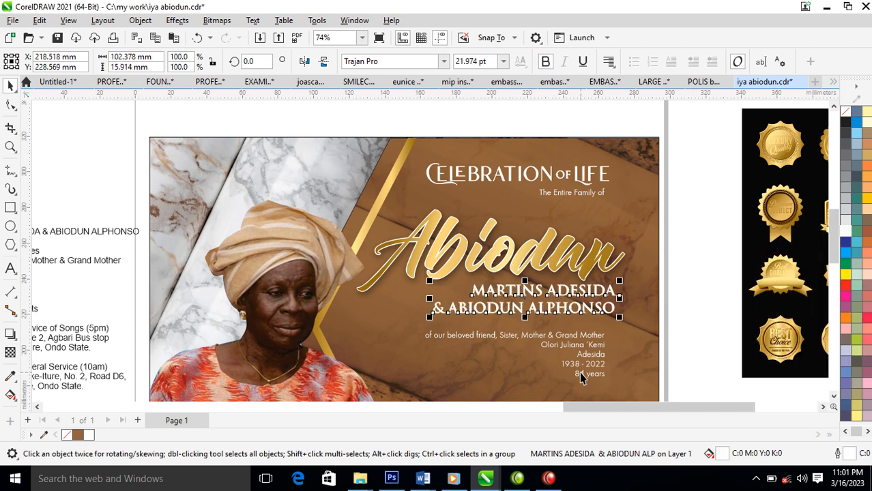
Copy the 'Funeral and Burial Ceremonies' line from the pasteboard text.
scroll(581, 380, down, 2)
key(z)
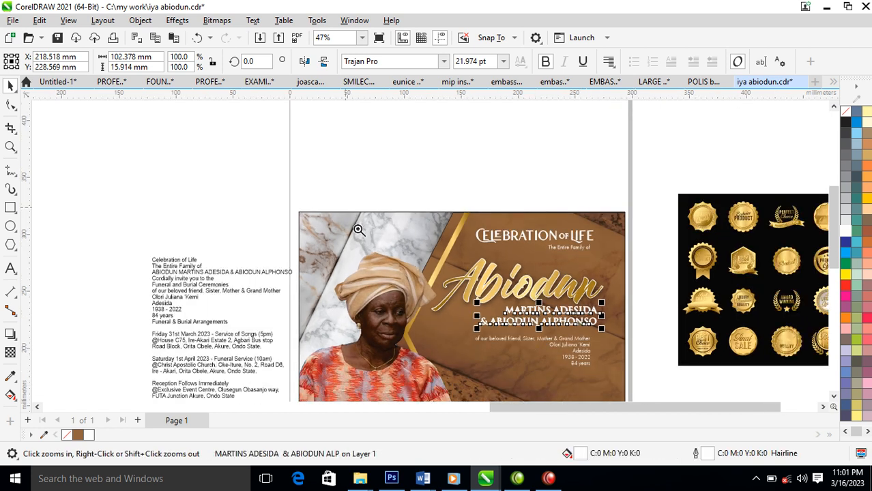
scroll(638, 362, up, 3)
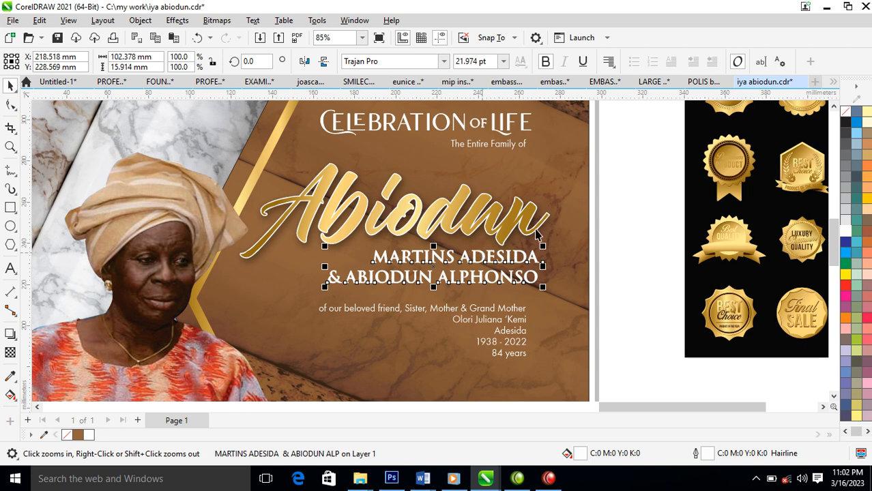
scroll(543, 197, down, 3)
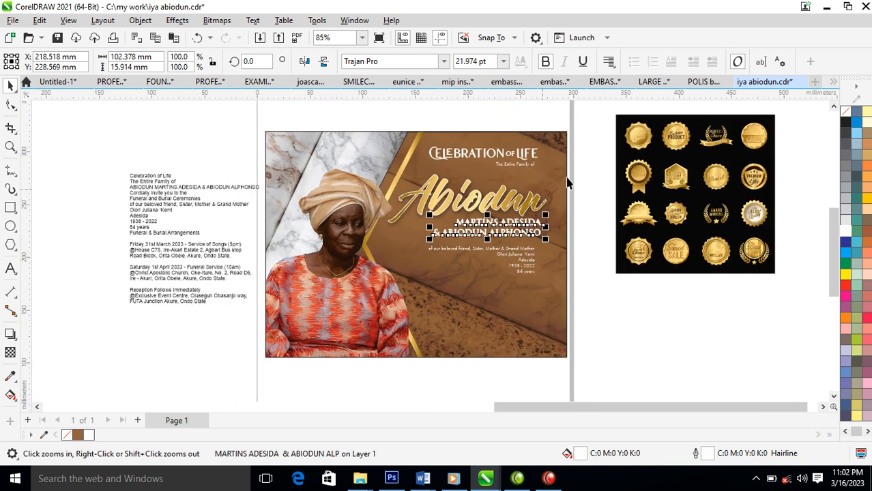
key(F2)
drag(100, 129, 595, 252)
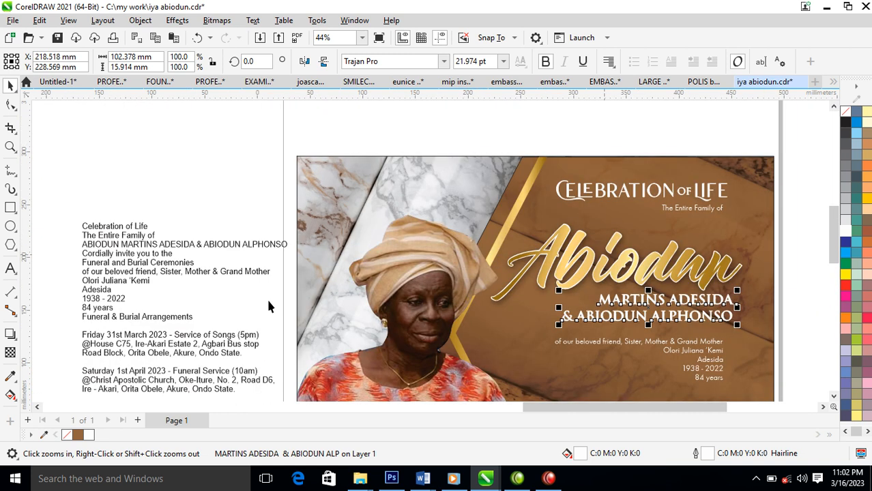
double_click(173, 263)
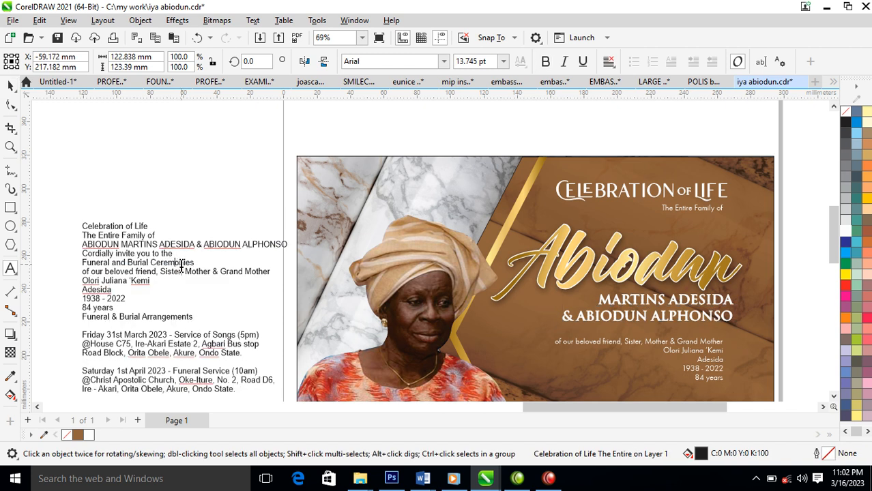
drag(200, 262, 144, 263)
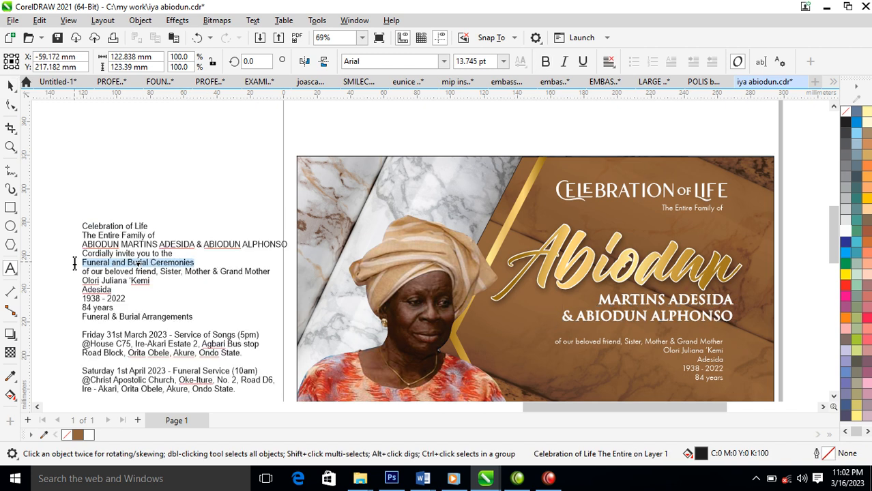
key(ctrl+c)
Paste 'Funeral and Burial Ceremonies' in place of 'The Entire Family of', positioned under LIFE.
click(538, 207)
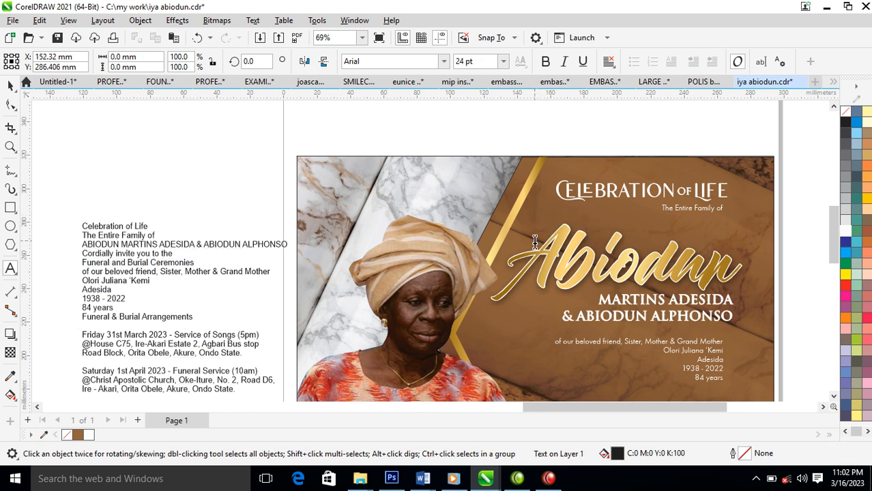
key(ctrl+v)
key(ctrl+space)
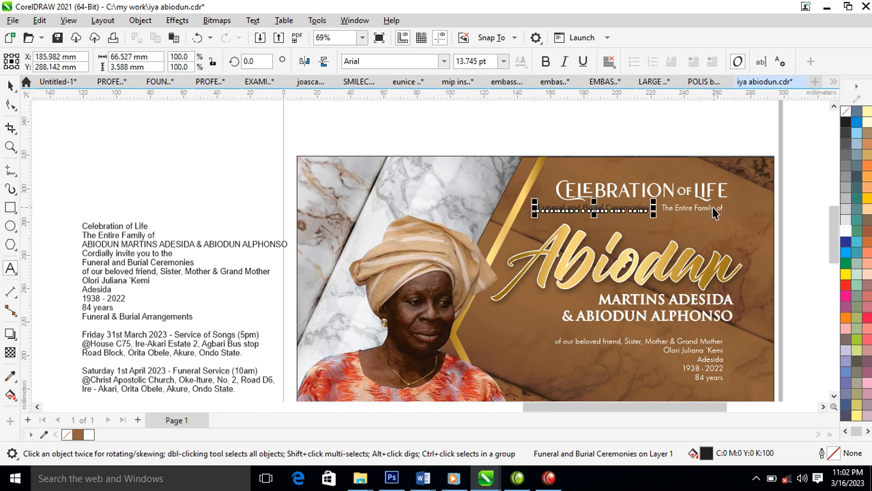
click(721, 210)
key(Delete)
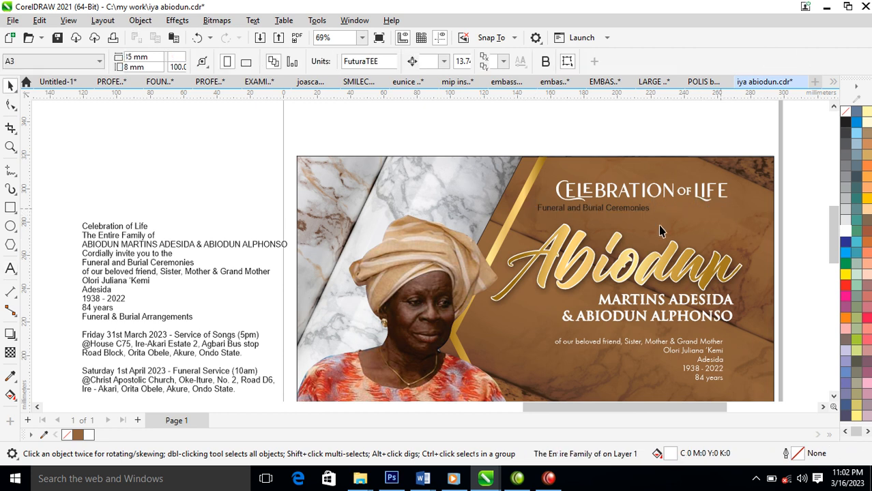
click(639, 211)
drag(640, 211, 715, 215)
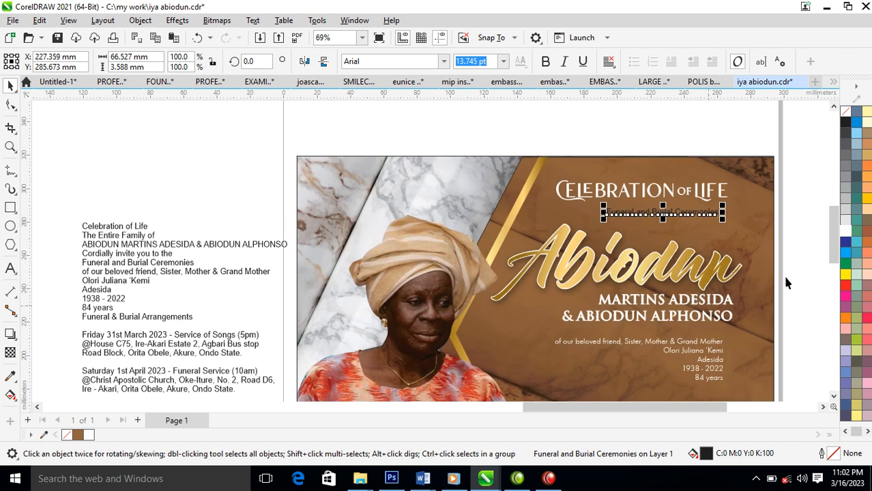
Move the 'of our beloved friend' line up beneath Ceremonies.
click(715, 348)
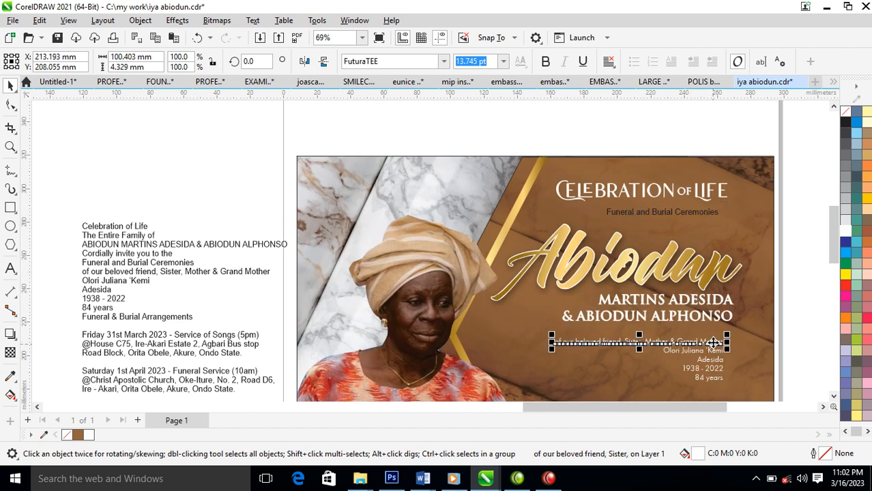
drag(715, 343, 722, 230)
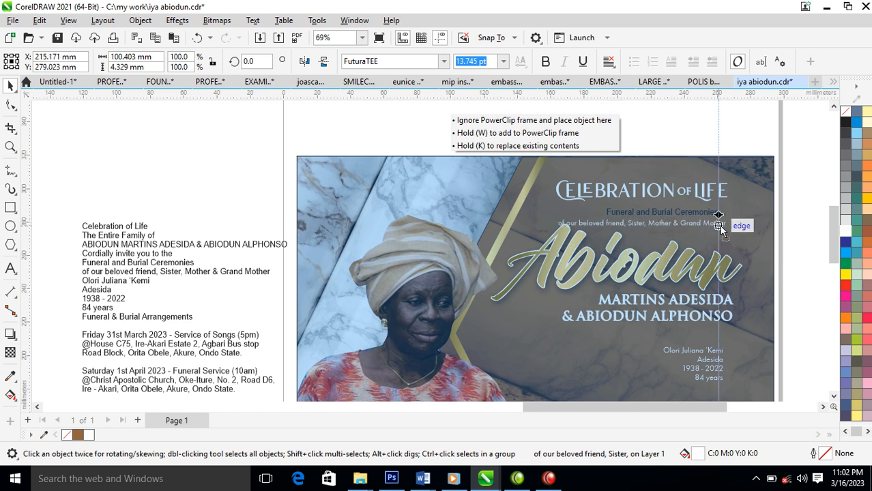
drag(721, 229, 722, 229)
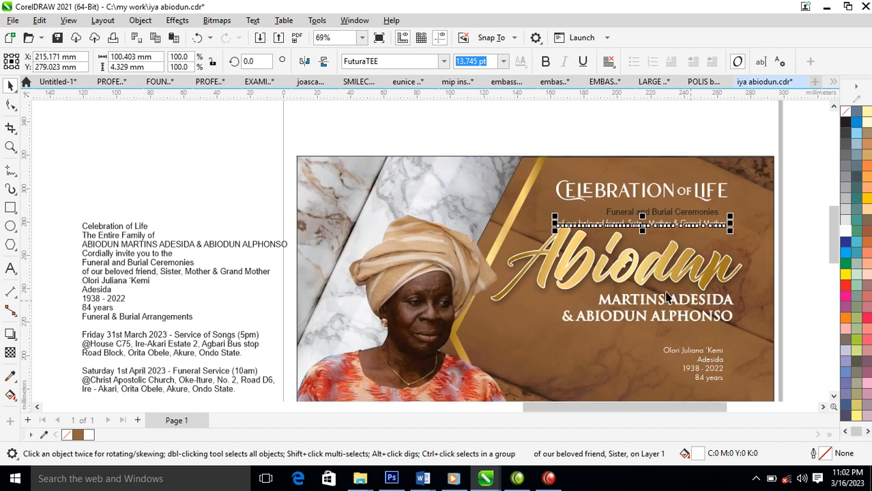
click(687, 274)
key(F2)
scroll(523, 252, down, 1)
drag(467, 197, 756, 362)
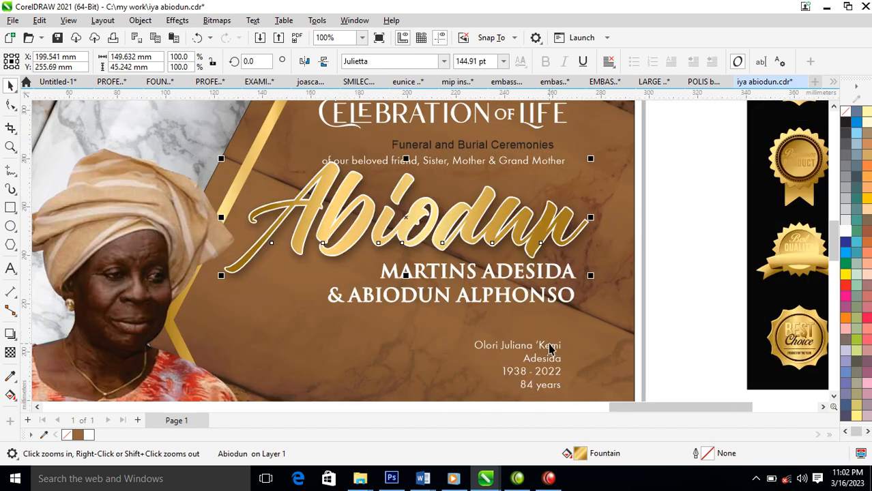
drag(549, 351, 509, 341)
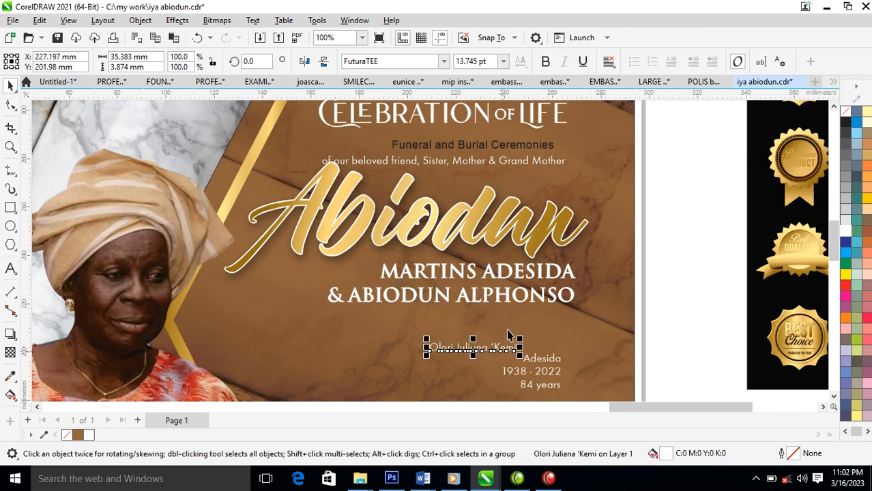
click(544, 235)
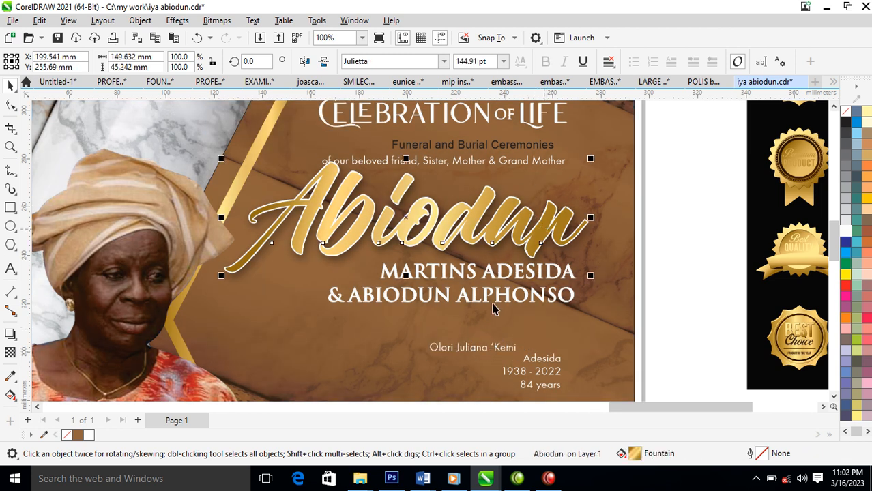
click(474, 349)
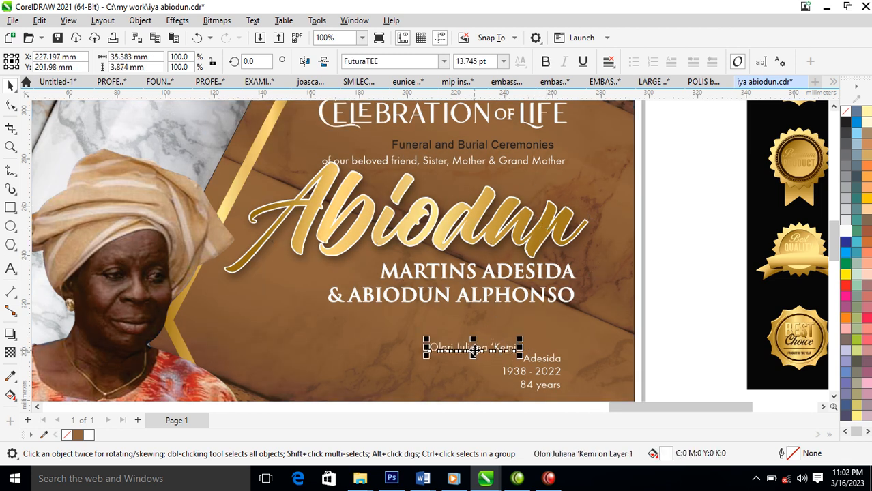
key(ctrl+k)
drag(665, 250, 279, 335)
key(Delete)
Enlarge Olori to about 78 pt and copy all of Abiodun's properties onto it.
click(448, 351)
drag(457, 339, 563, 276)
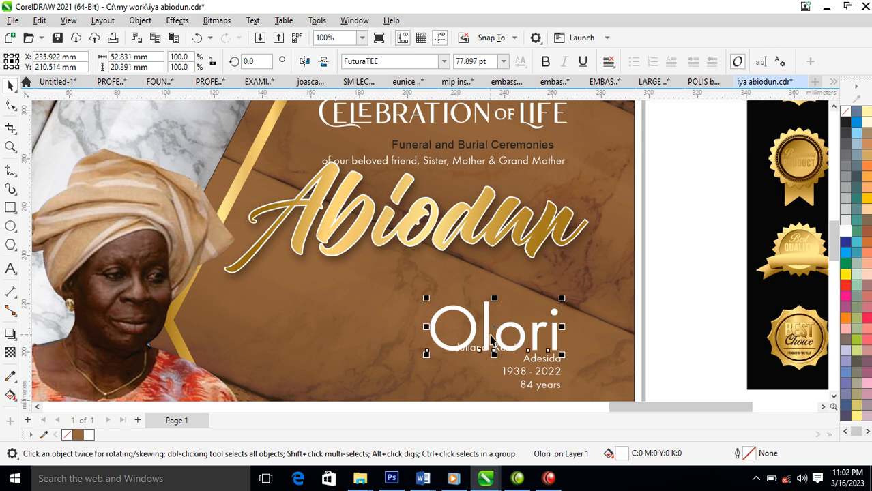
drag(507, 278, 507, 276)
drag(537, 226, 504, 288)
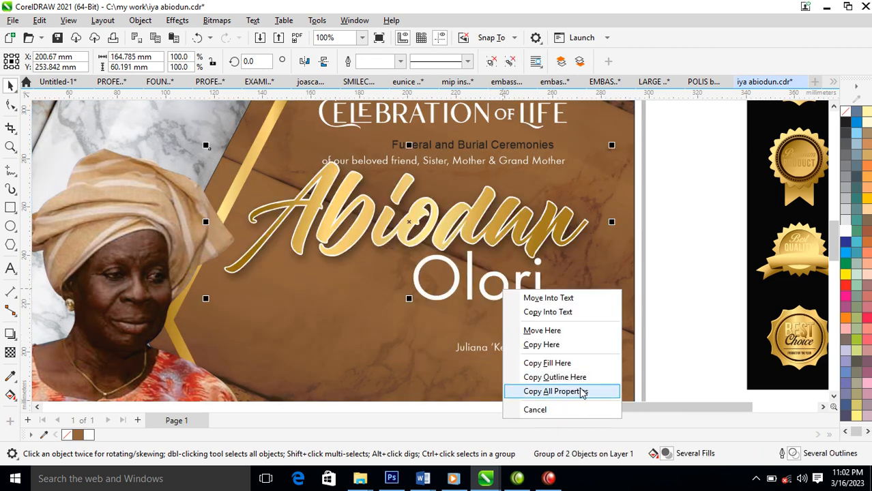
click(581, 391)
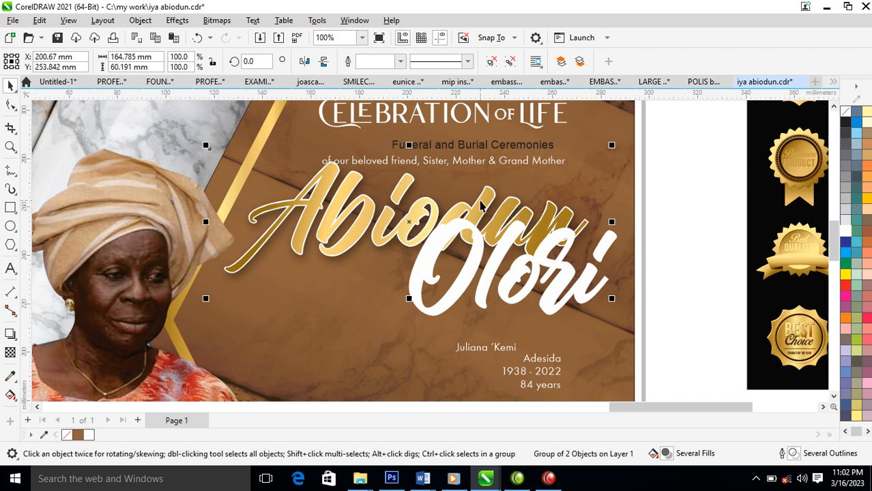
Delete both Abiodun title objects and move Olori up-left into their place.
key(Delete)
click(369, 218)
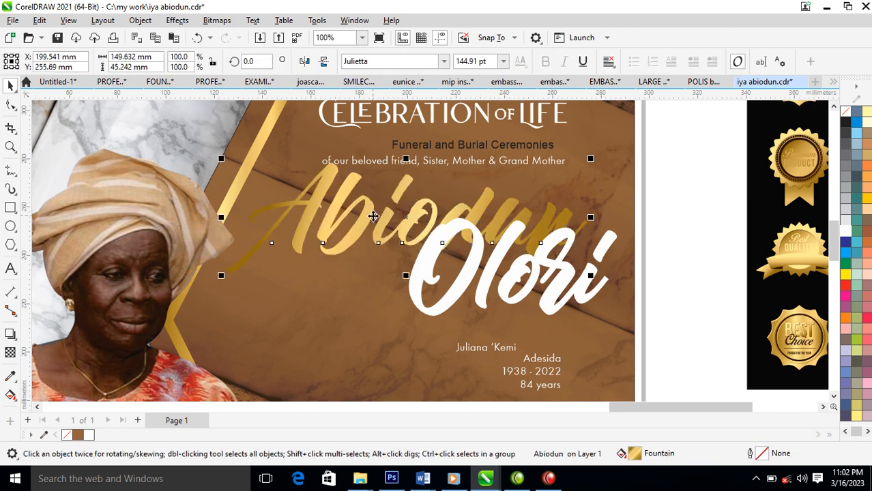
key(Delete)
drag(490, 271, 431, 245)
drag(270, 124, 512, 245)
key(Escape)
scroll(808, 125, down, 4)
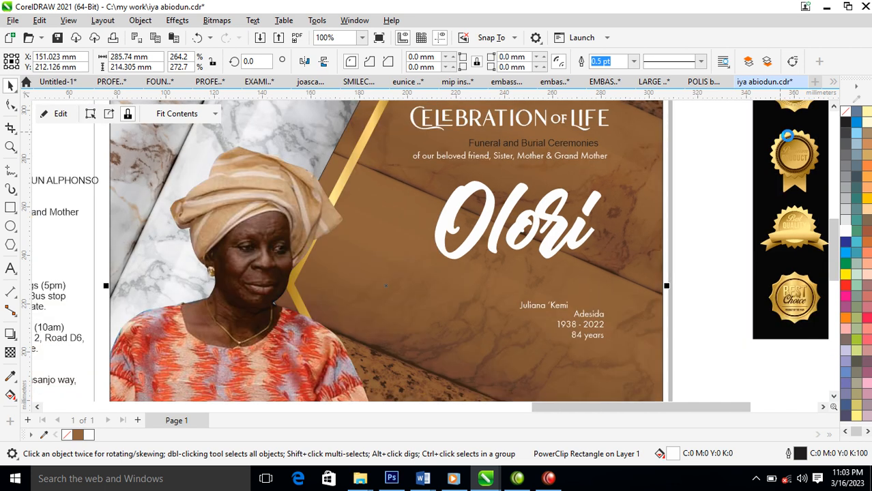
drag(483, 295, 835, 99)
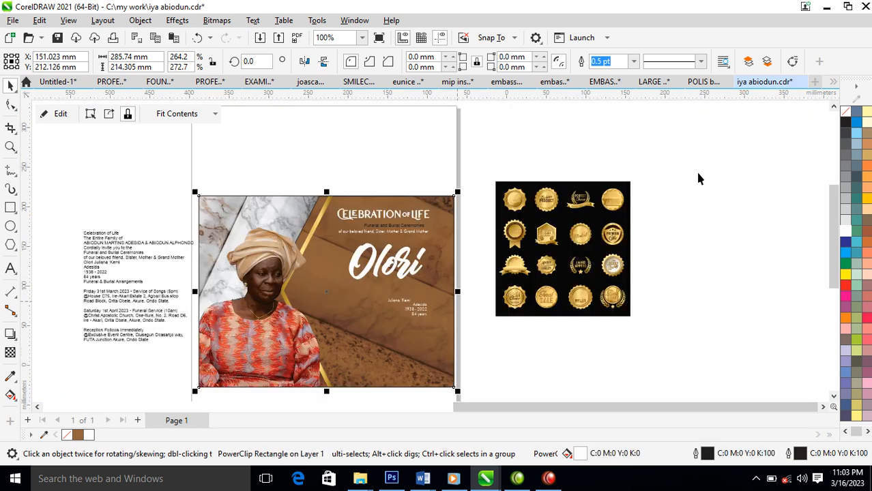
key(F2)
drag(223, 178, 682, 332)
key(space)
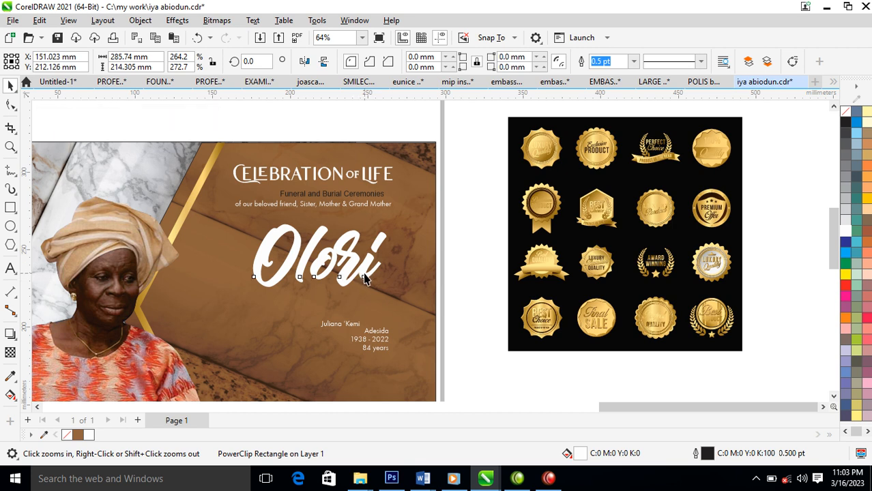
click(365, 276)
drag(365, 276, 330, 325)
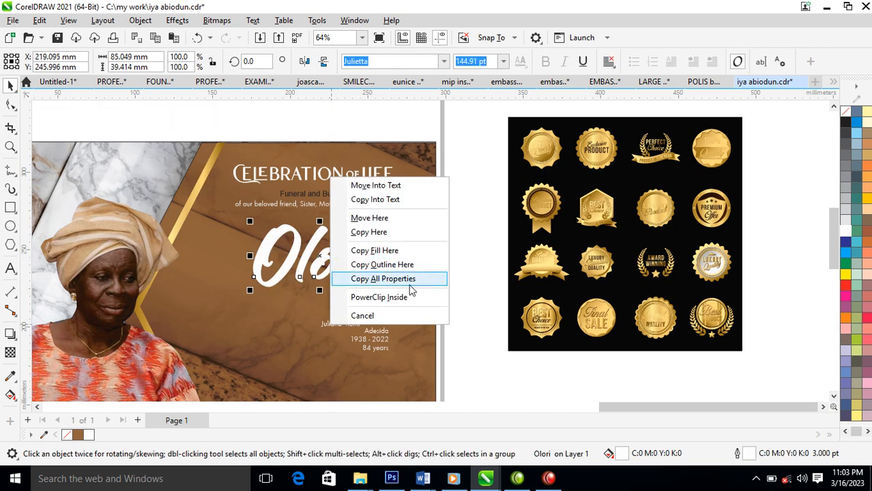
click(408, 280)
drag(391, 315, 363, 216)
Set Olori in Trajan Pro, fill Juliana with the badges' gold, and shrink Olori above it.
click(444, 63)
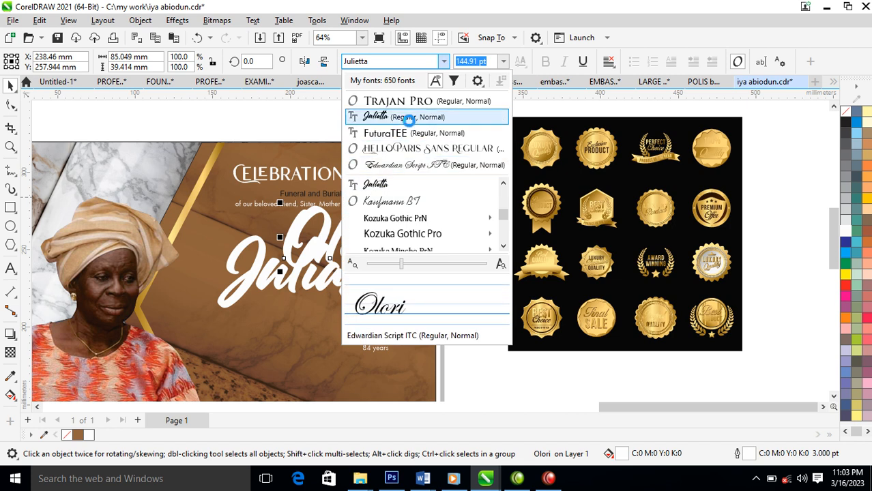
click(436, 95)
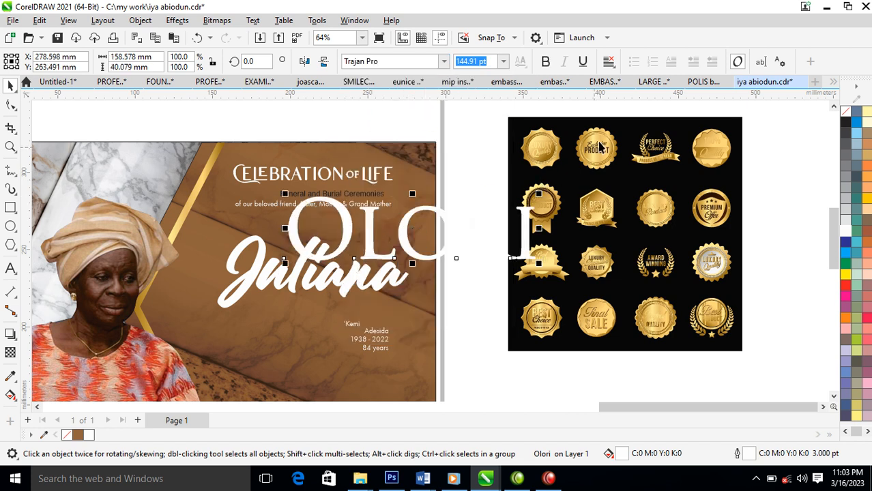
drag(601, 141, 254, 281)
click(310, 382)
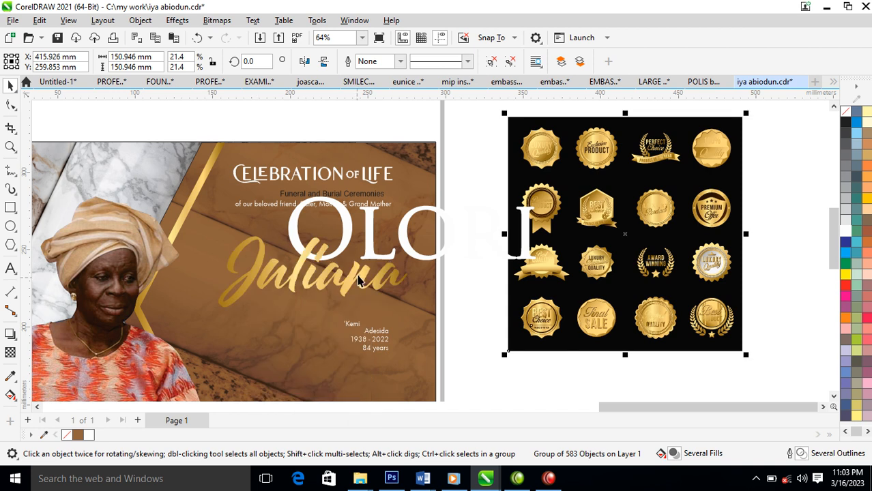
click(445, 228)
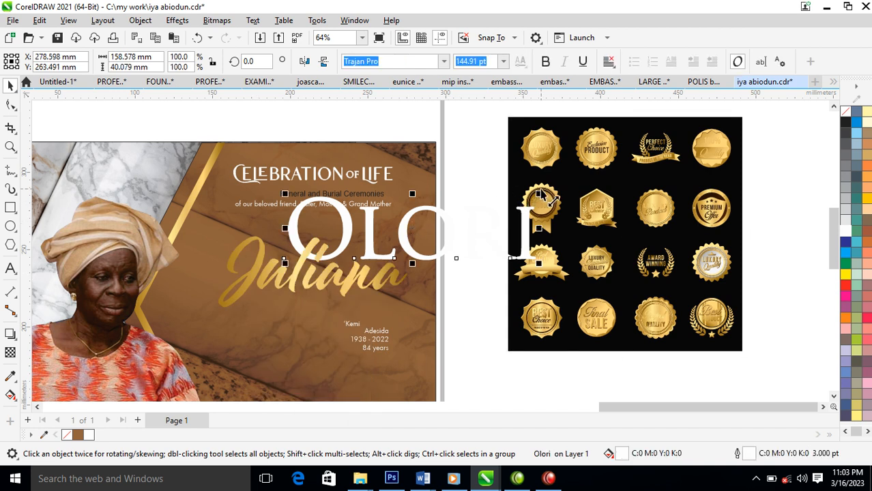
drag(520, 199, 375, 245)
click(353, 326)
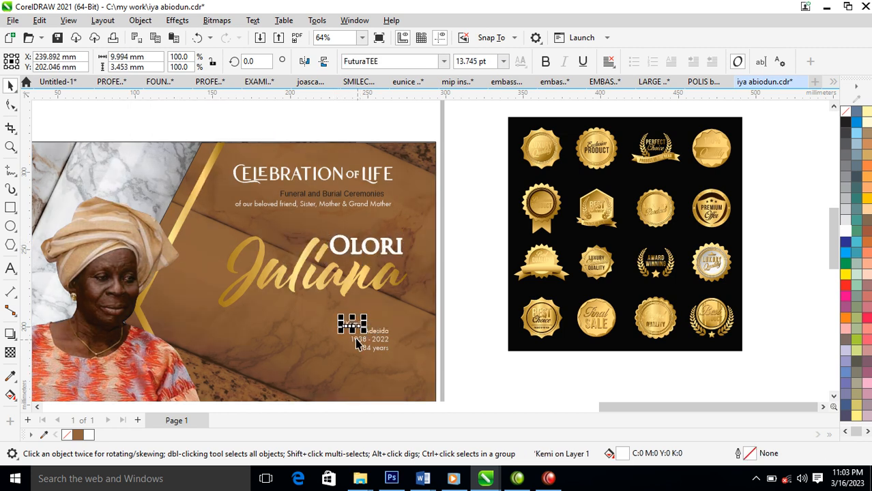
key(z)
drag(194, 195, 454, 368)
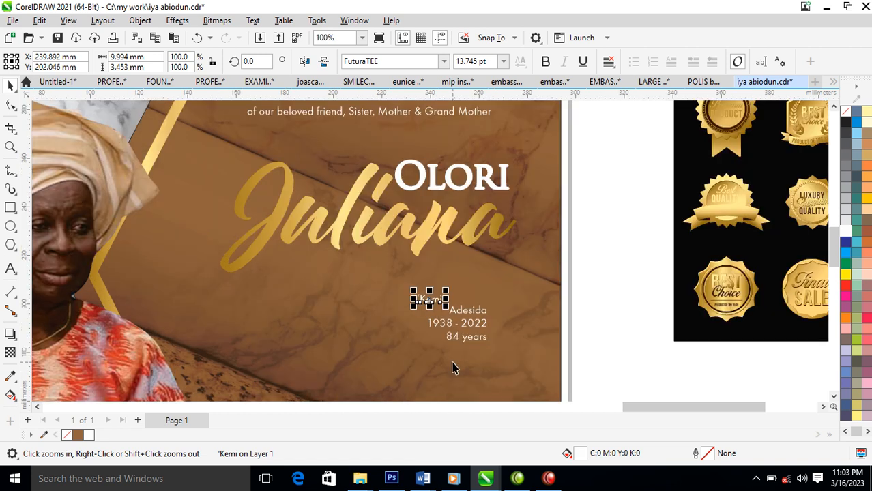
shift+click(469, 314)
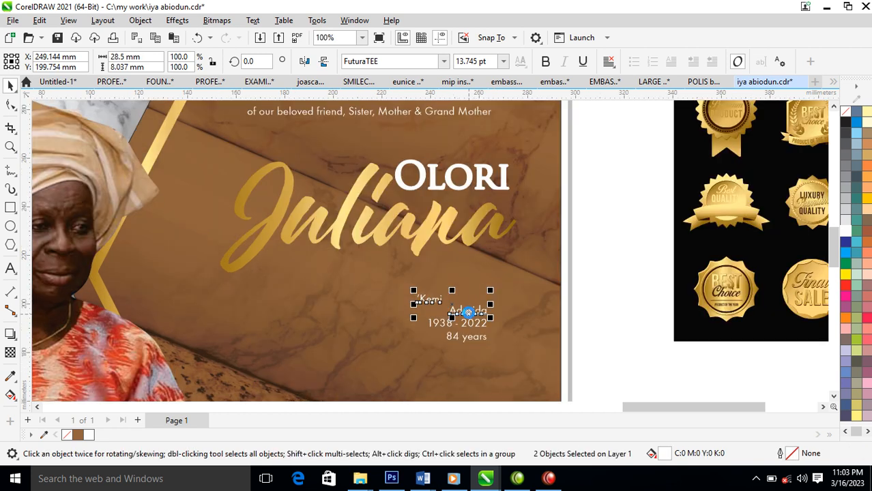
key(ctrl+l)
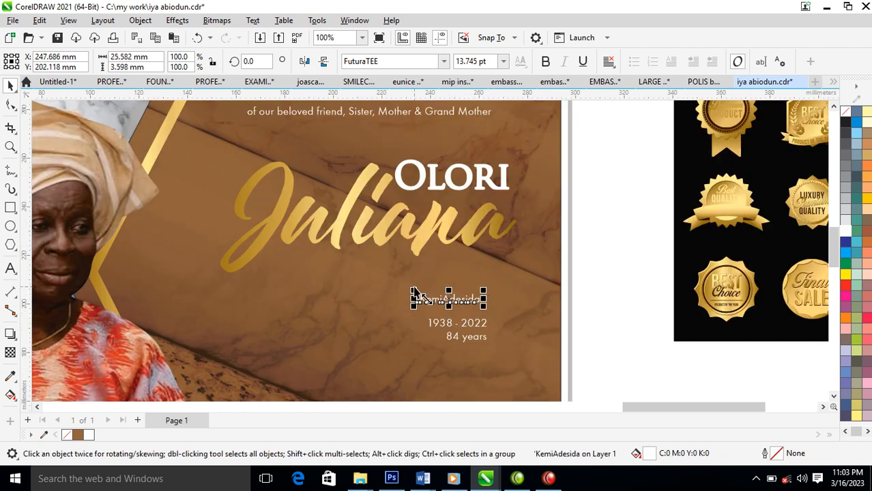
drag(412, 290, 286, 221)
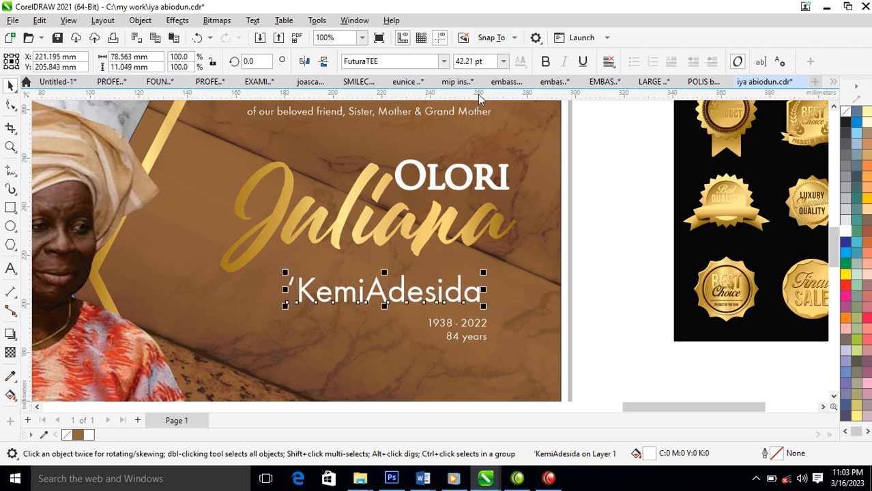
drag(478, 303, 494, 286)
click(443, 61)
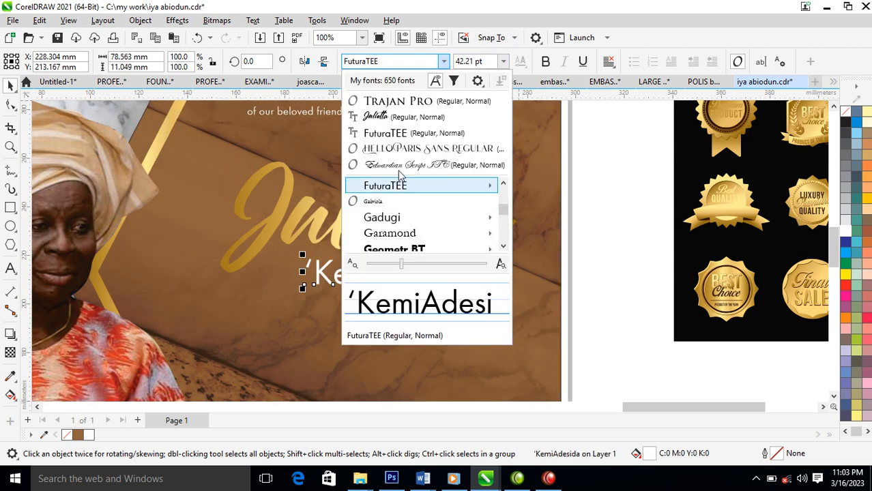
click(416, 101)
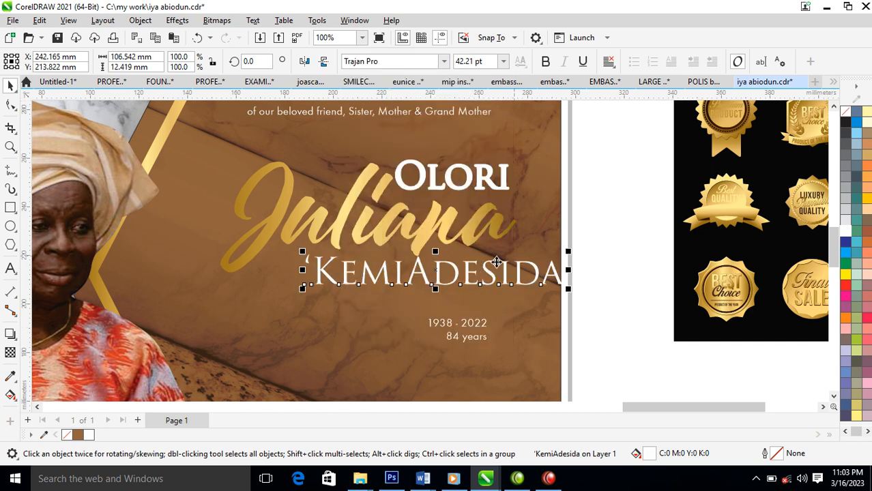
click(406, 287)
click(407, 285)
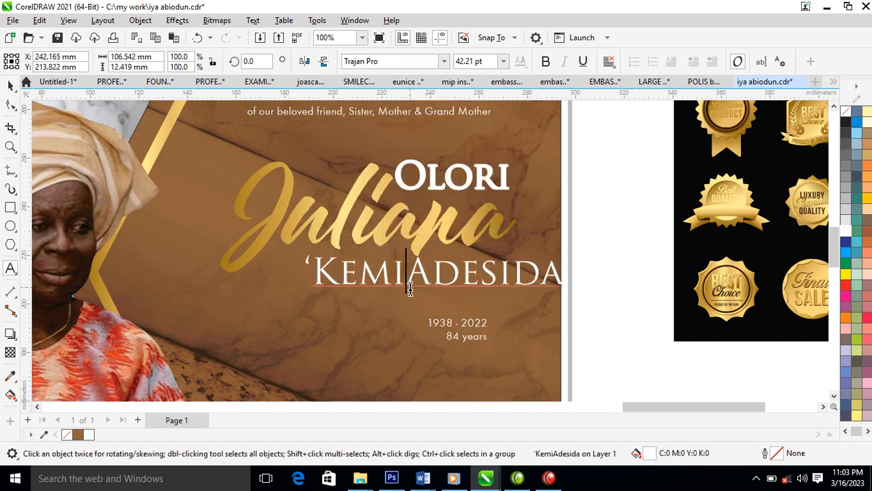
key(ctrl+space)
drag(505, 276, 447, 273)
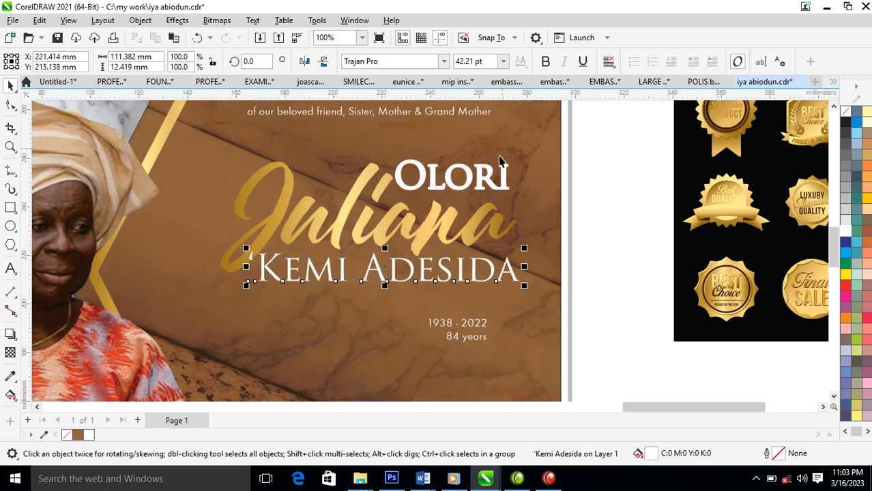
Remove OLORI's outline, convert it to UPPERCASE, and shrink it to about 27 pt.
click(489, 179)
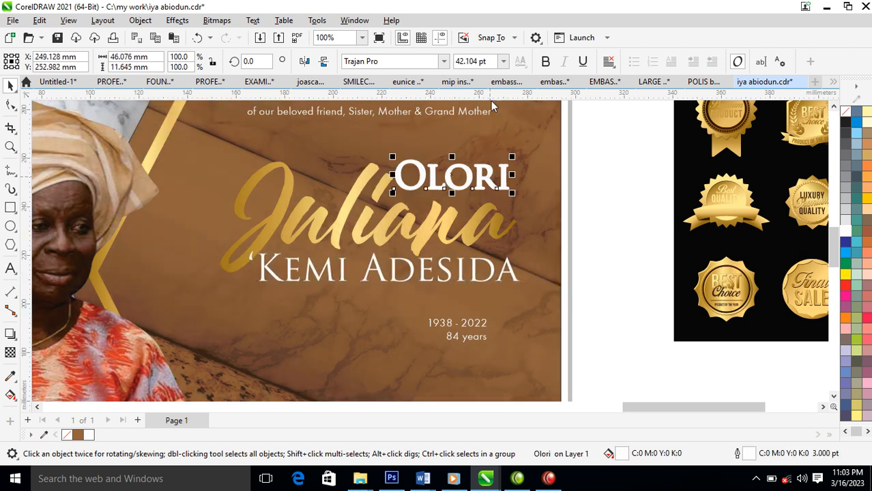
right_click(848, 116)
click(818, 119)
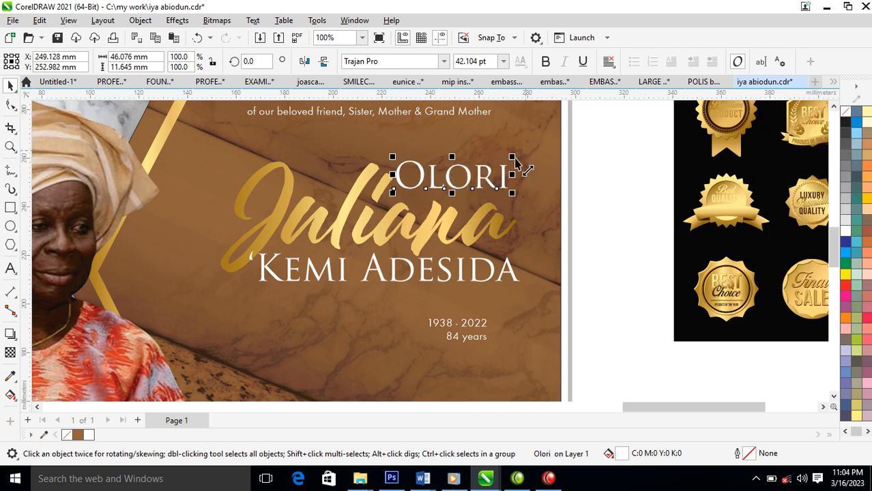
double_click(503, 171)
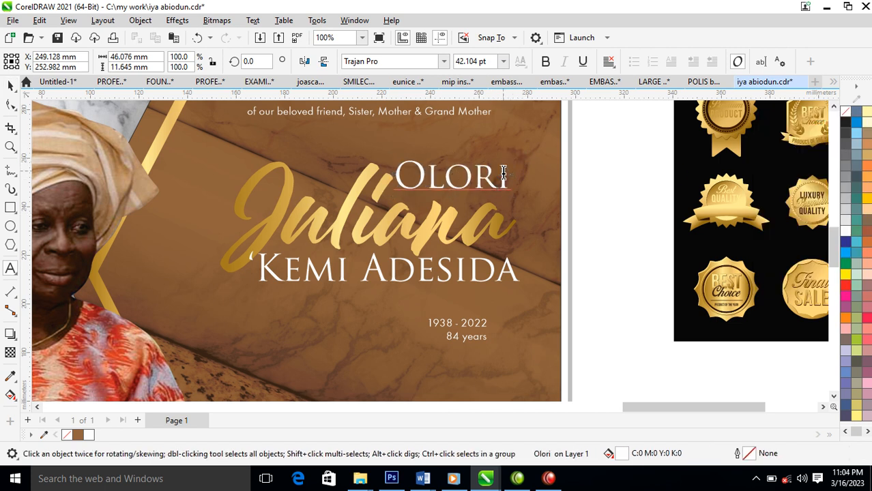
double_click(503, 172)
key(shift+F3)
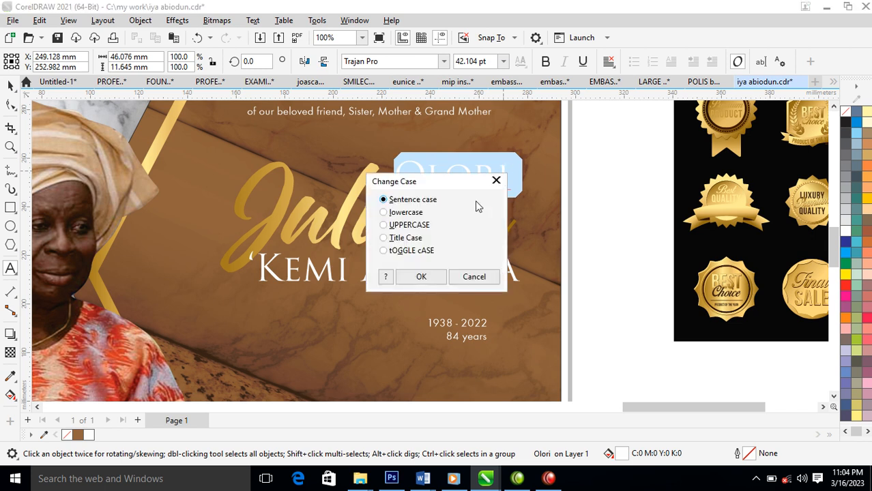
click(422, 277)
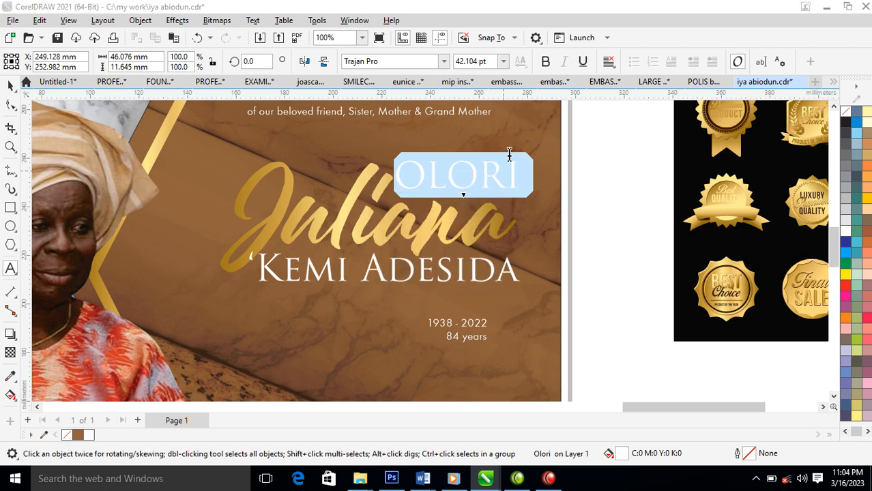
key(ctrl+space)
drag(523, 157, 496, 195)
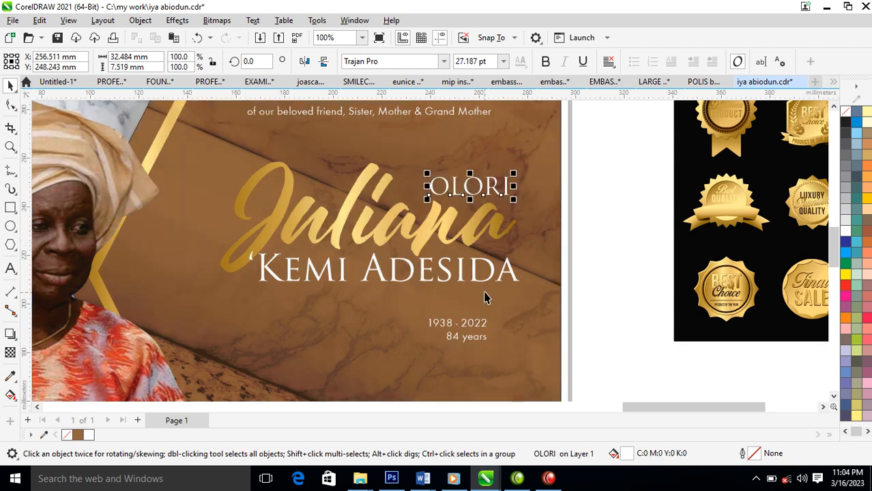
click(431, 231)
Duplicate Juliana, make the copy white with a white outline, and center it on the gold one.
drag(450, 224, 447, 201)
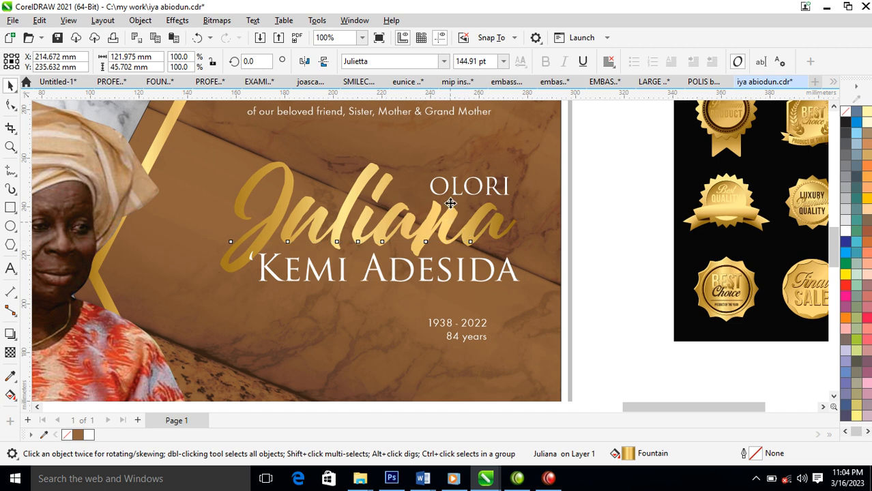
right_click(448, 202)
click(422, 249)
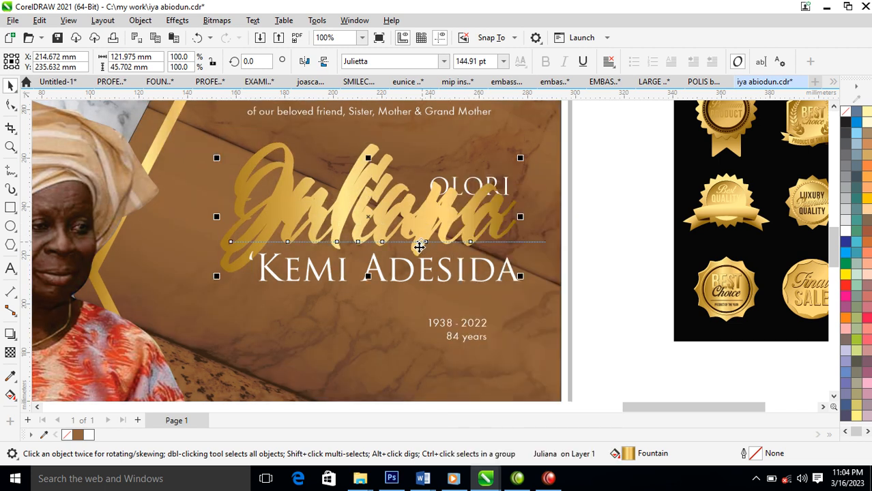
click(418, 251)
click(419, 257)
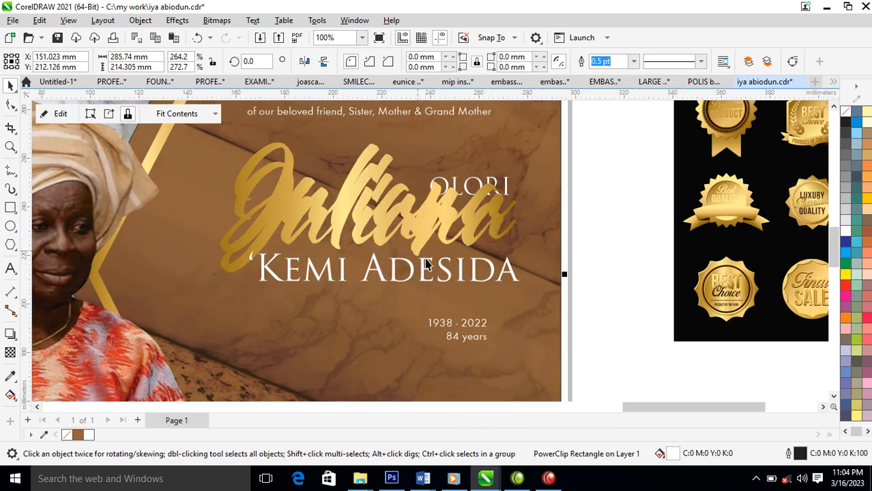
click(421, 245)
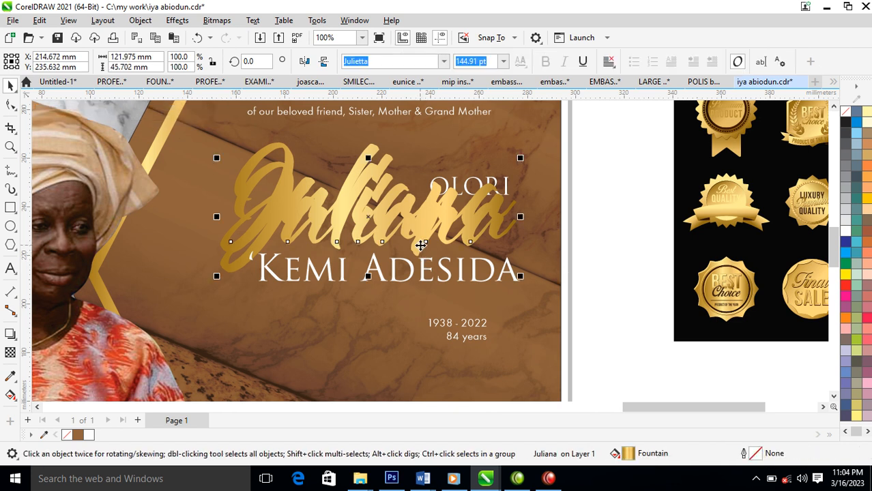
click(421, 250)
click(421, 244)
click(844, 233)
right_click(843, 233)
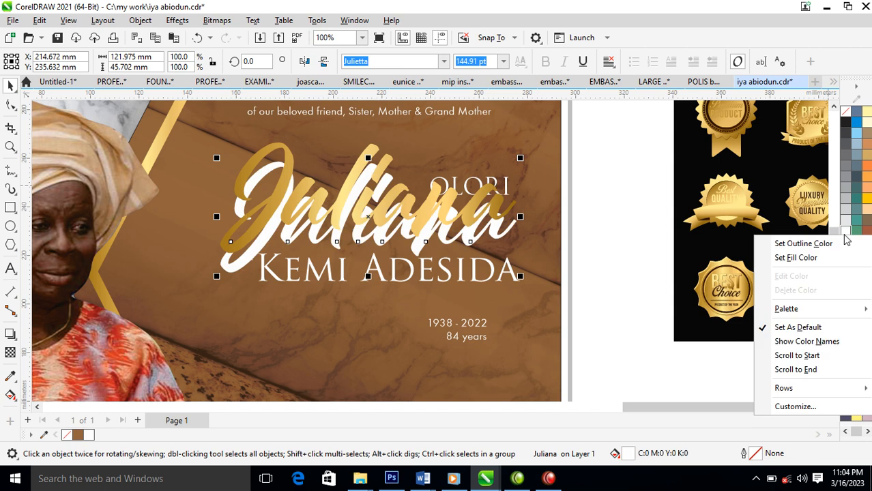
click(812, 244)
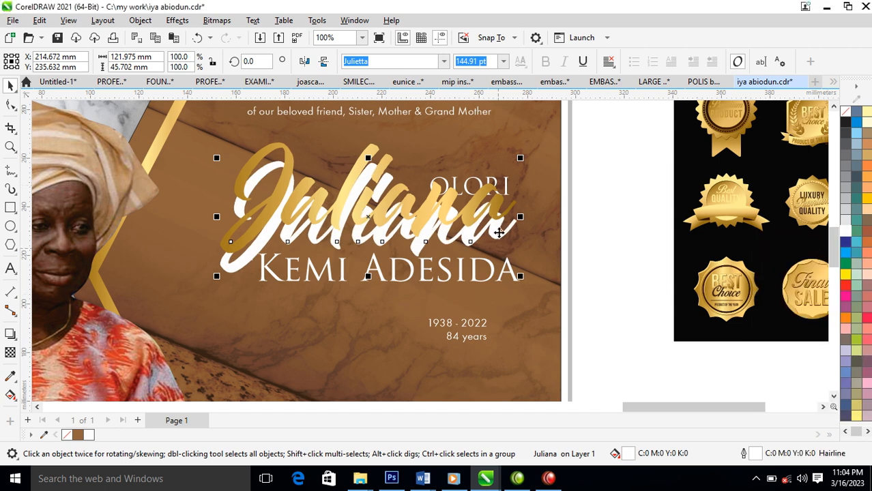
shift+click(496, 213)
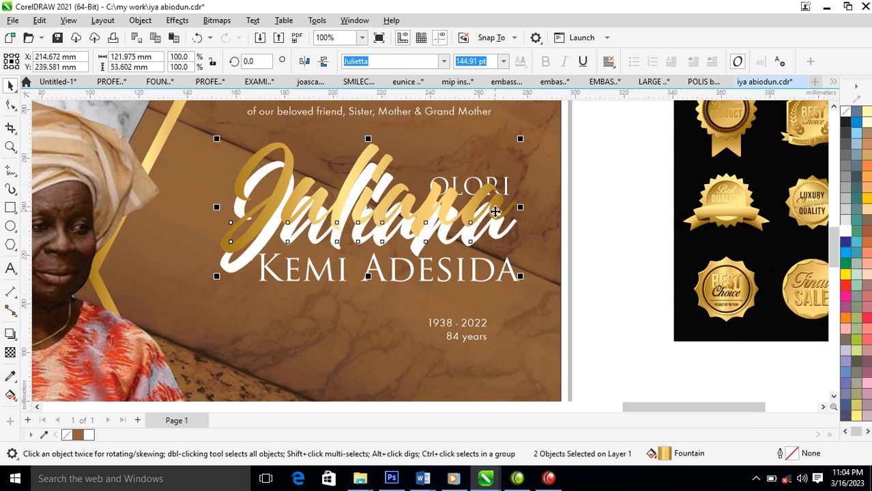
key(e)
Give the white Juliana a 4 pt outline, convert it to an object, and group it.
click(558, 185)
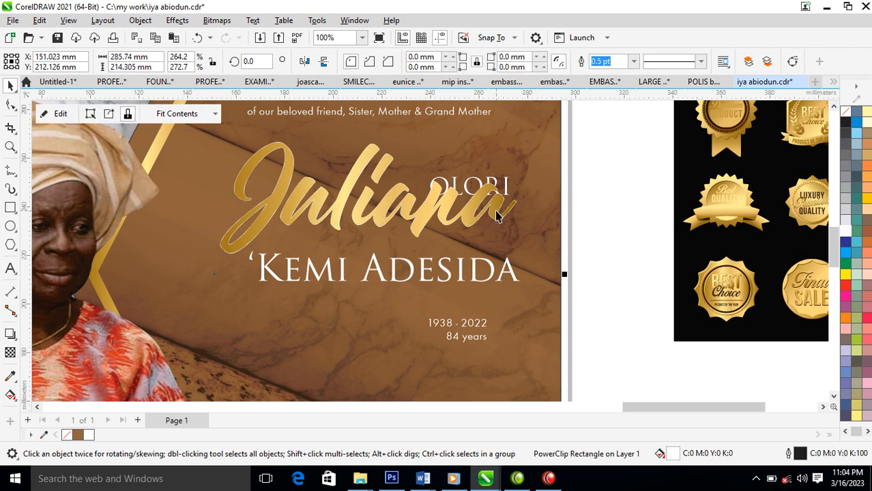
click(496, 211)
click(497, 213)
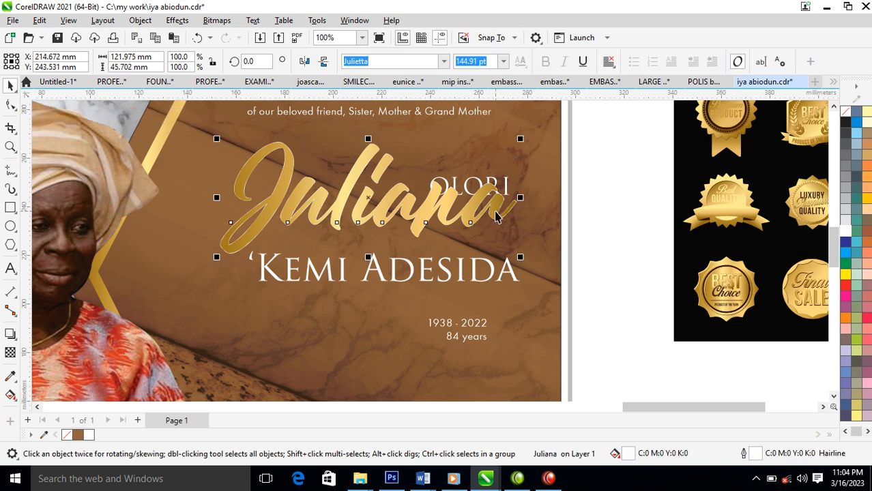
key(F12)
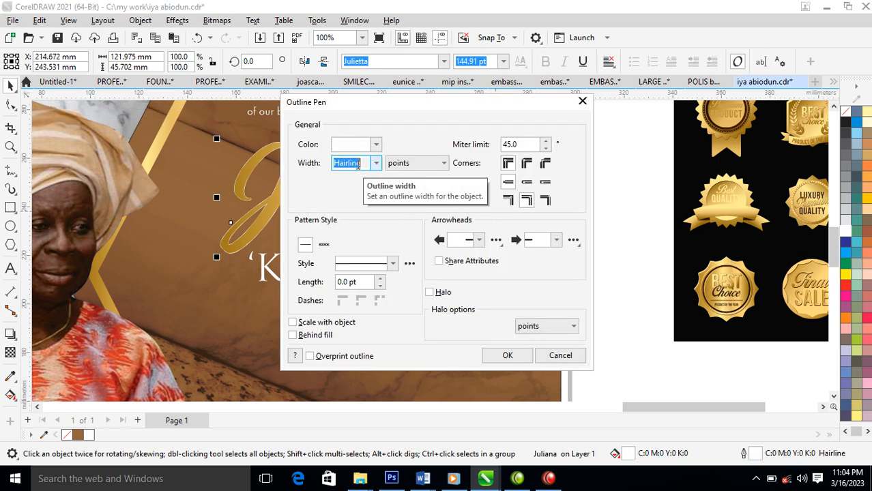
text(4)
key(Return)
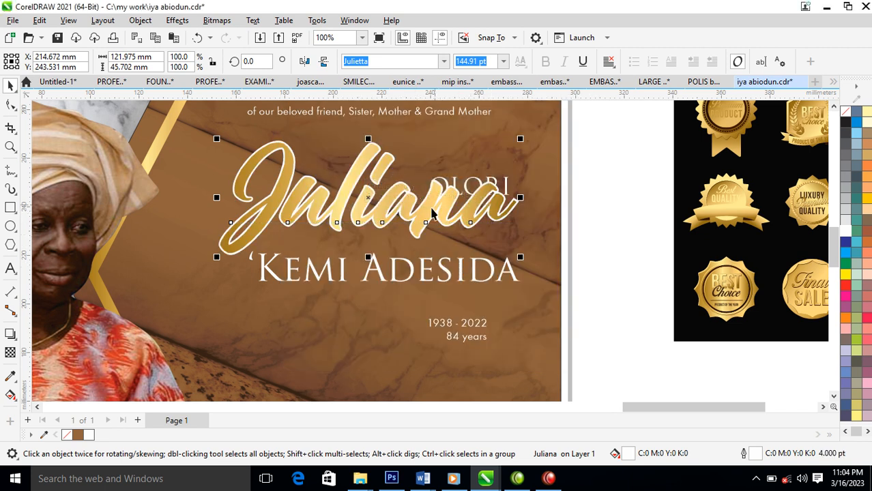
key(ctrl+shift+q)
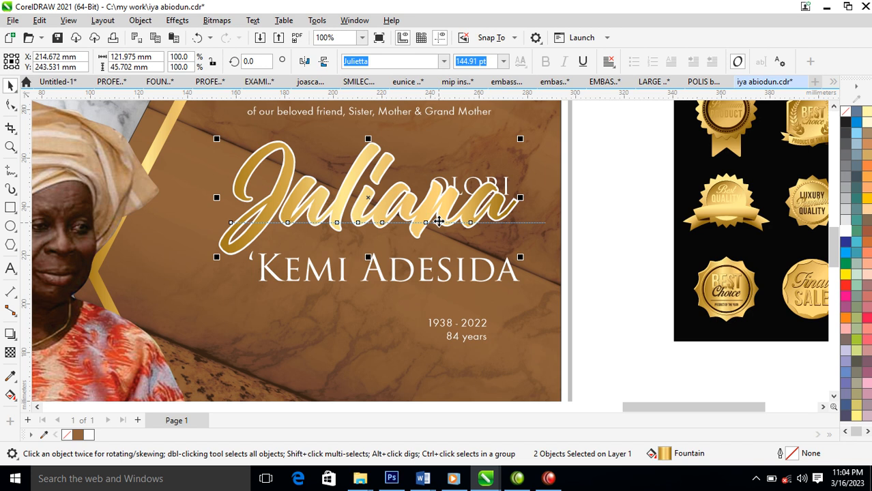
key(ctrl+g)
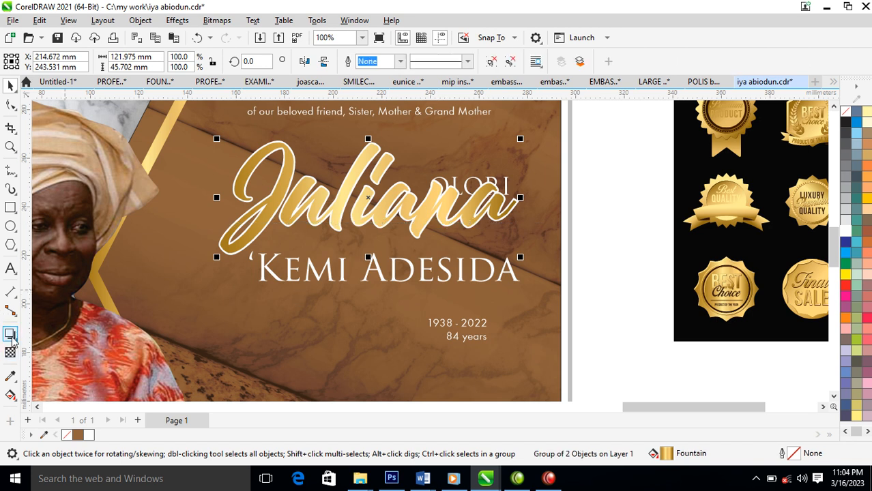
Add a downward drop shadow to Juliana, break it apart, group it, and lower the group.
click(11, 334)
drag(374, 200, 403, 260)
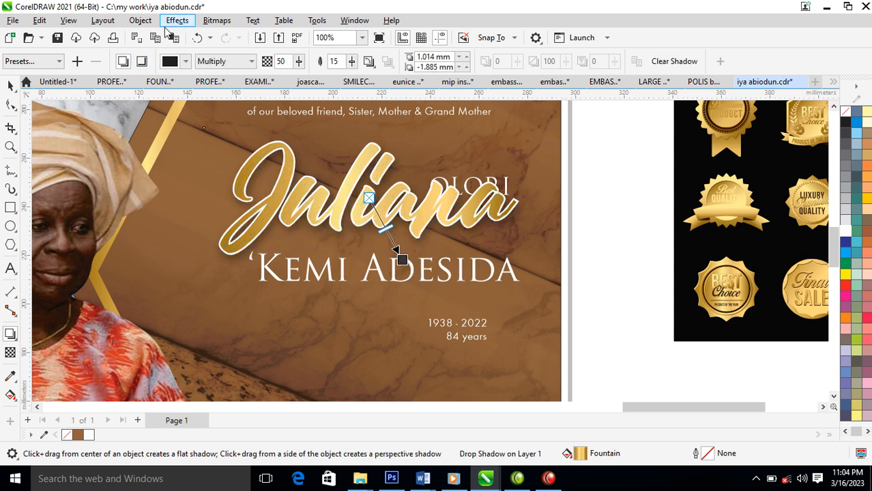
click(141, 21)
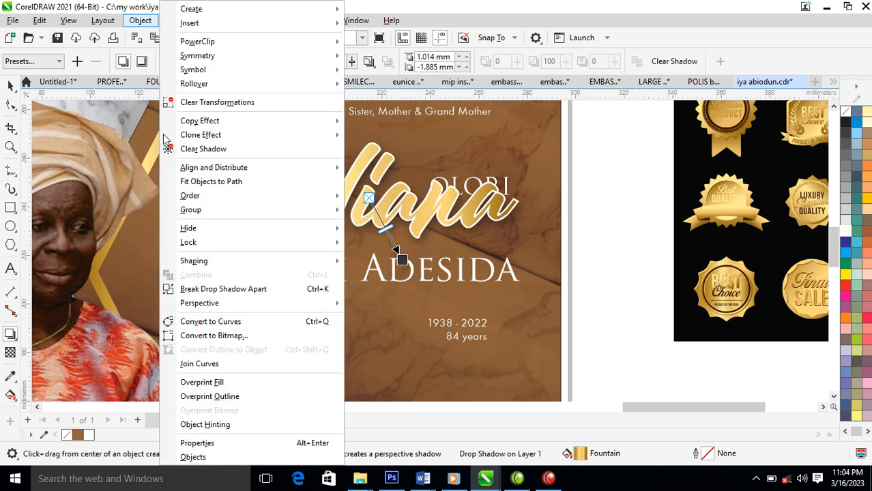
click(197, 289)
key(ctrl+g)
drag(489, 203, 489, 230)
drag(631, 154, 244, 292)
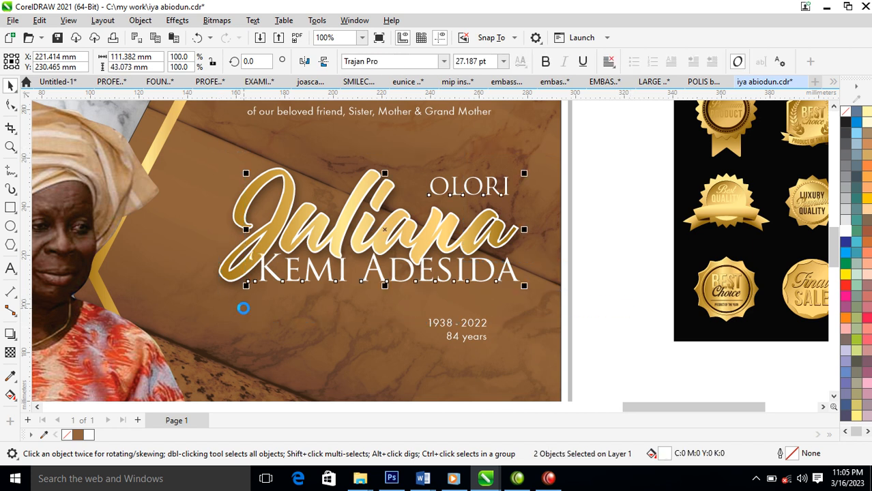
click(590, 163)
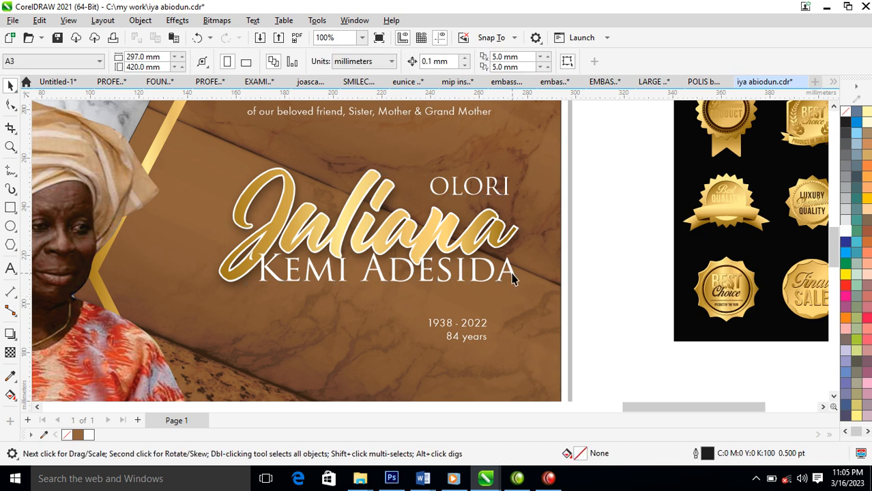
drag(513, 278, 516, 288)
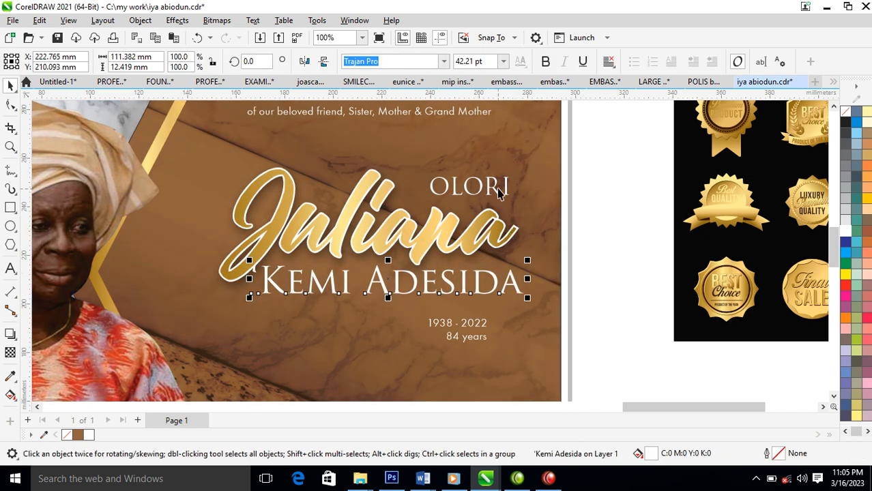
click(510, 187)
drag(518, 172, 497, 194)
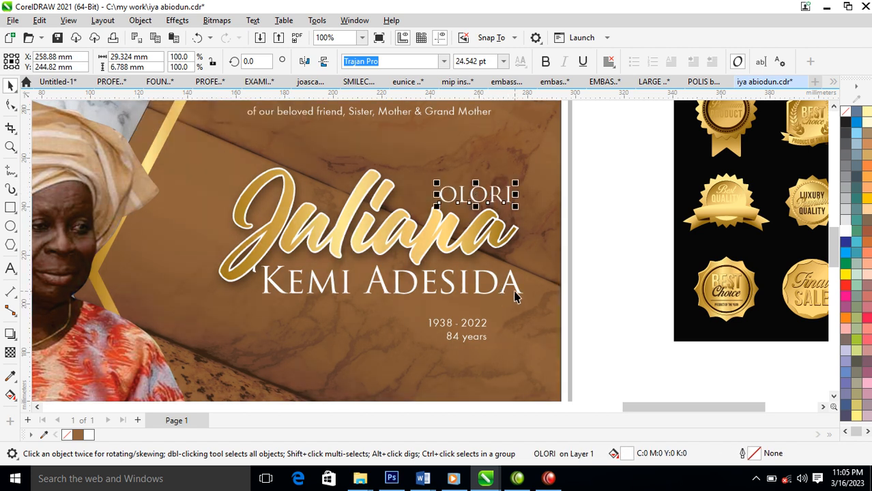
Set the 1938 - 2022 dates in Trajan Pro and move them up beneath the name.
click(481, 330)
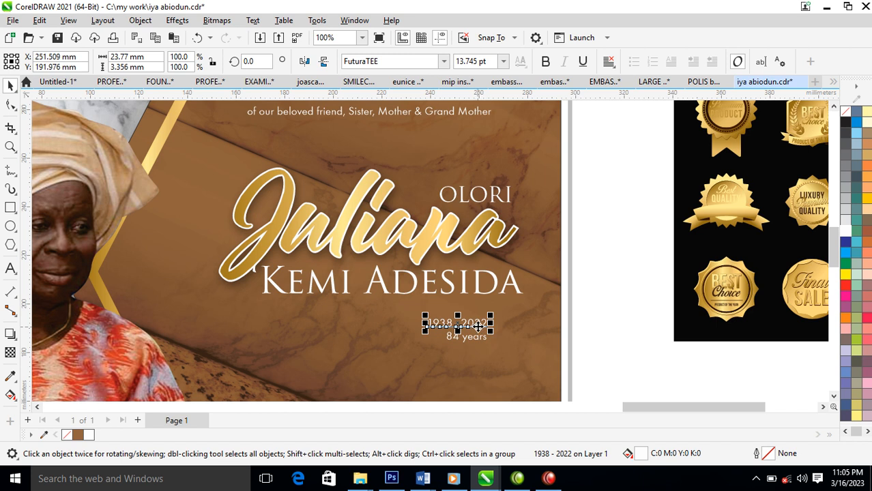
click(443, 61)
click(395, 103)
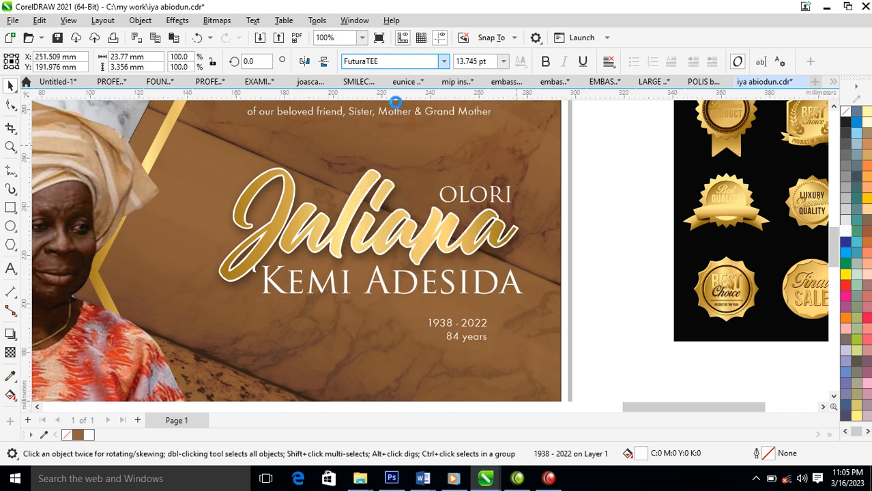
drag(477, 325, 504, 314)
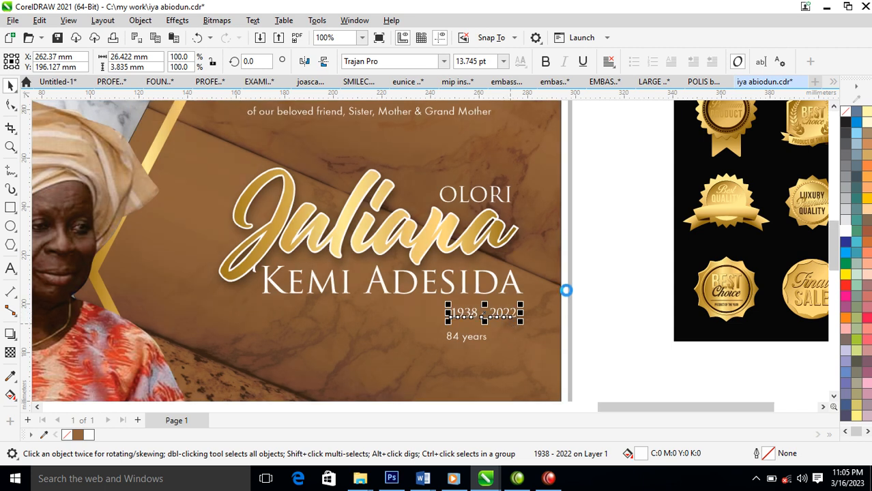
scroll(565, 287, down, 3)
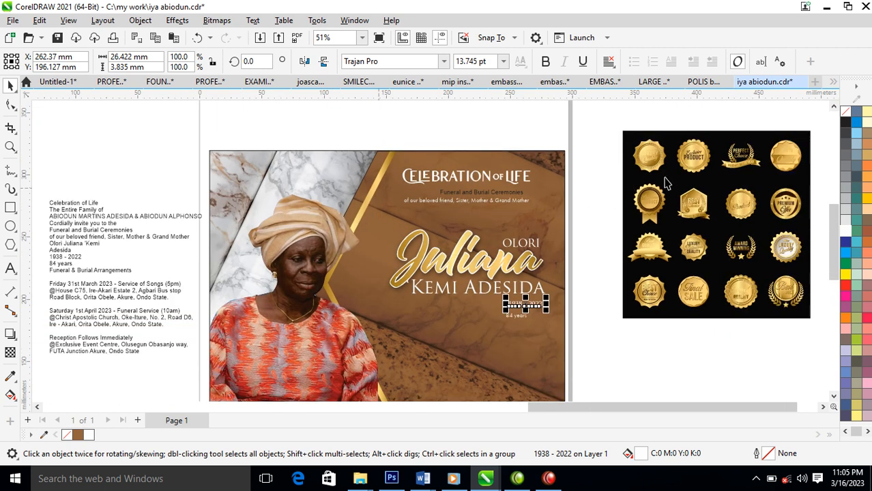
Ungroup the gold badge set and move the laurel badge onto the flyer below the dates.
click(810, 322)
click(789, 294)
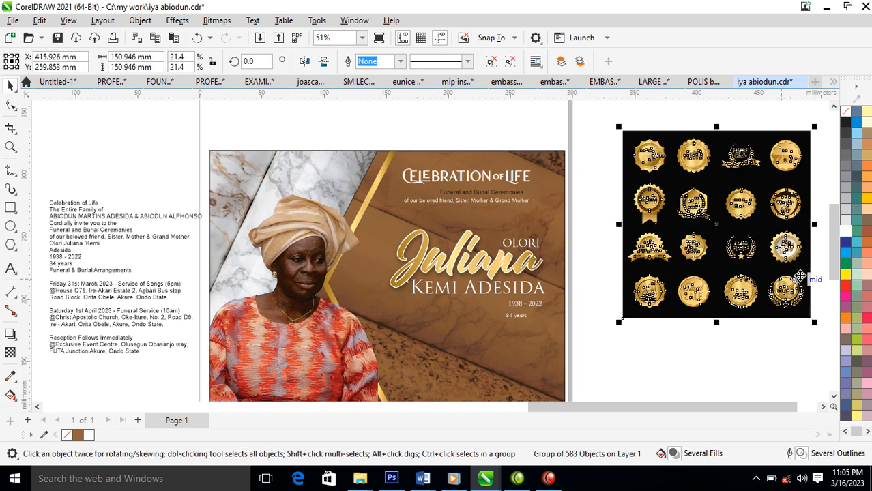
click(490, 63)
drag(800, 297, 521, 343)
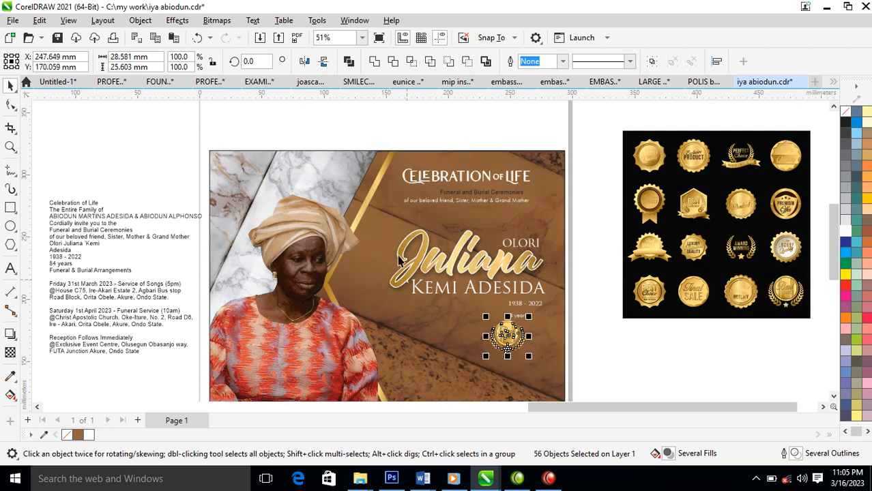
Enlarge the laurel badge to about 185%, zooming in around the badge and dates.
key(F2)
drag(273, 202, 598, 389)
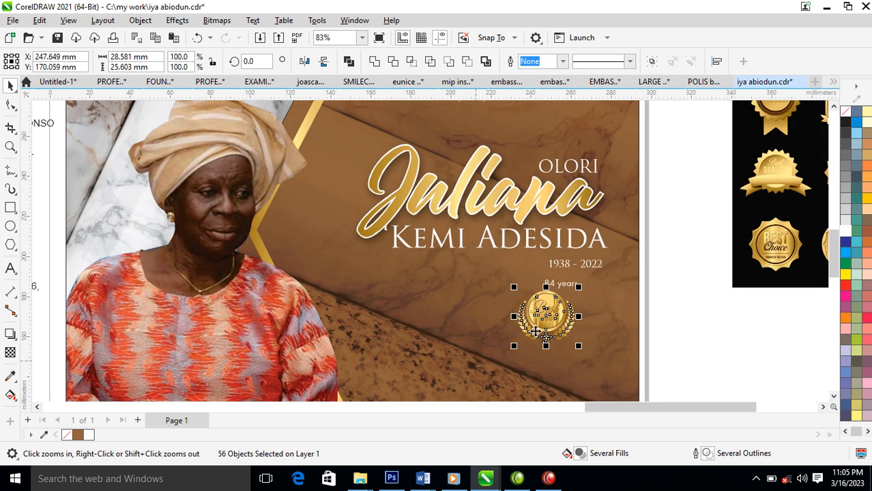
drag(517, 349, 472, 385)
key(F2)
drag(410, 222, 675, 379)
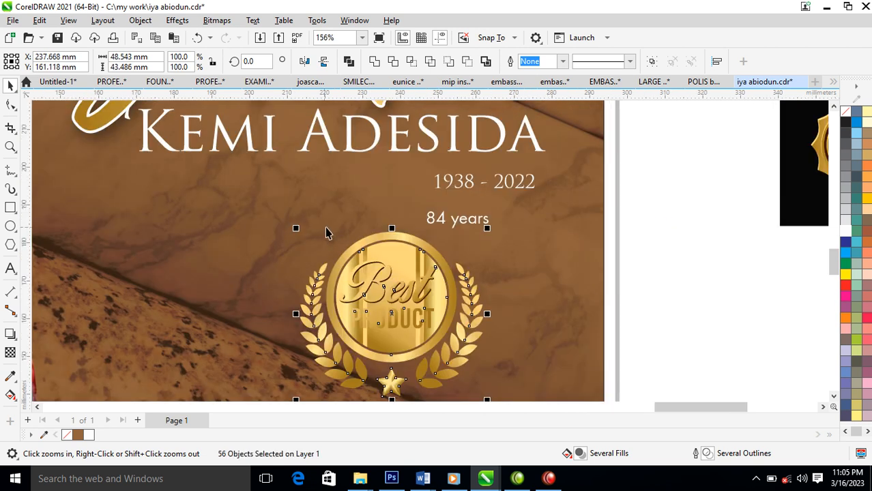
Delete the badge's 'Best PRODUCT' lettering and its right gold stripe.
click(428, 334)
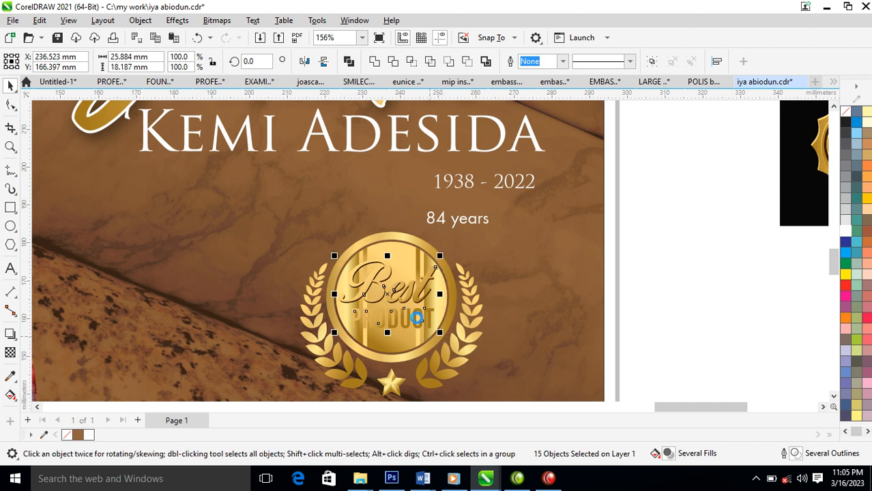
key(Delete)
click(442, 310)
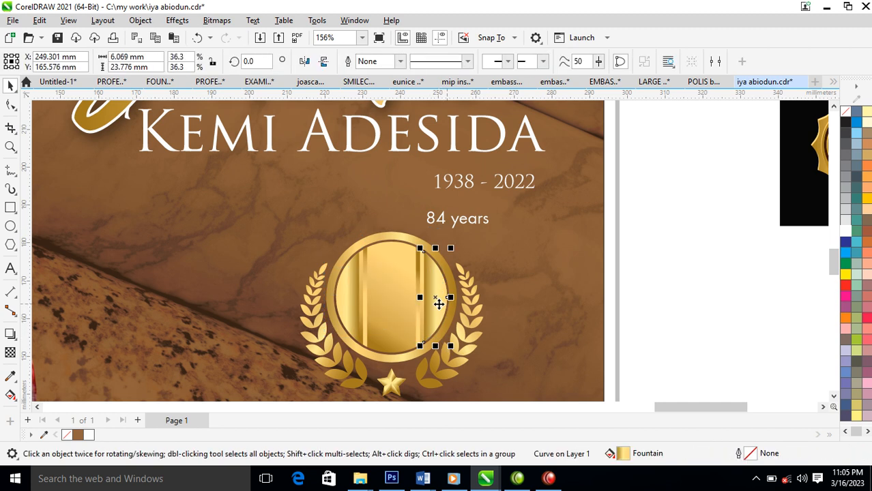
key(Escape)
click(418, 295)
key(Delete)
Widen the left gold stripe to about 6 mm and move '84 years' into the badge centre.
click(362, 298)
drag(351, 294, 332, 297)
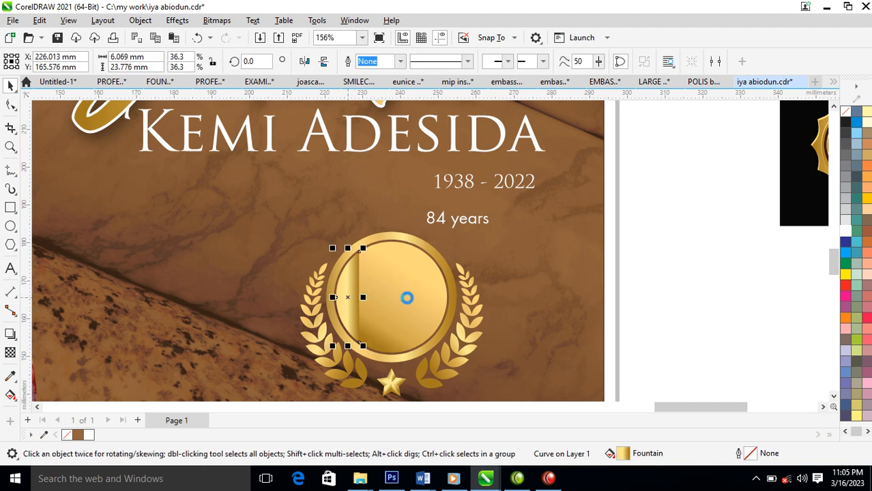
click(406, 296)
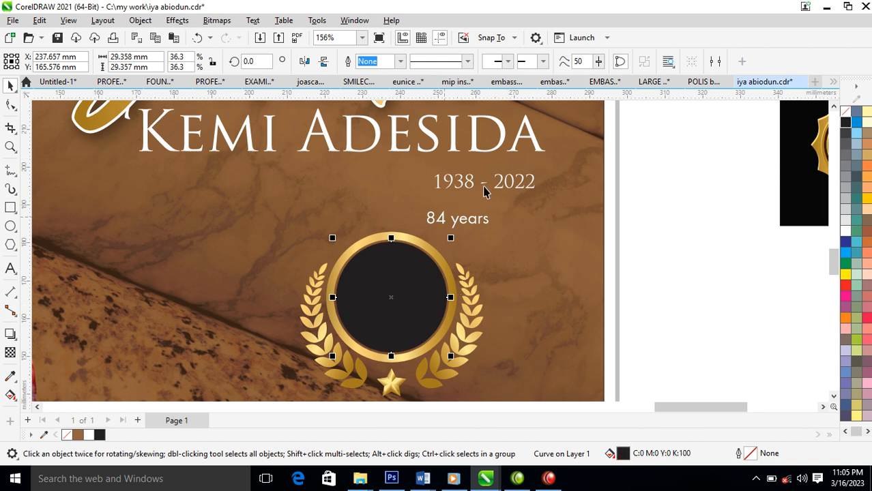
drag(481, 224, 418, 301)
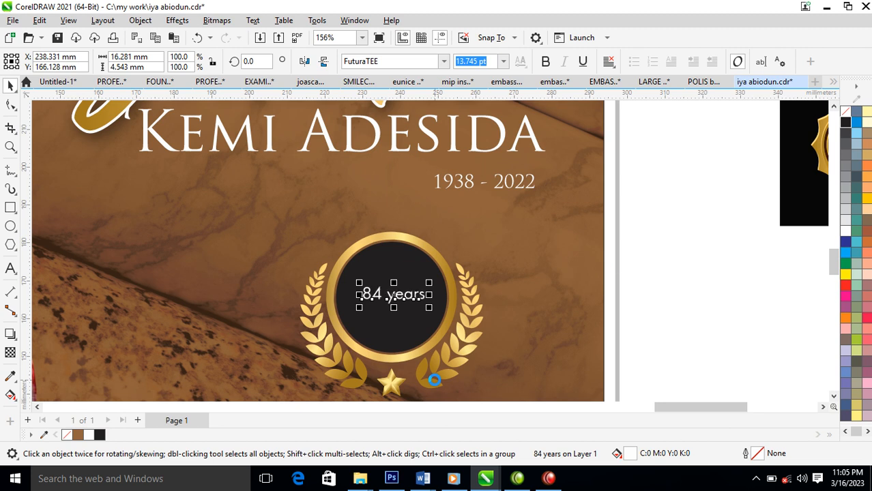
Pull the '84 years' text out of the laurel badge to the right.
drag(684, 206, 262, 384)
shift+click(391, 260)
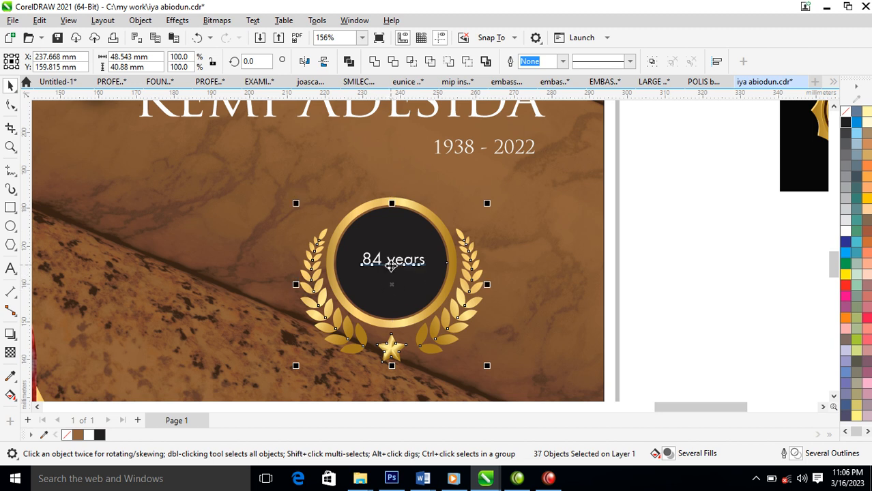
key(Escape)
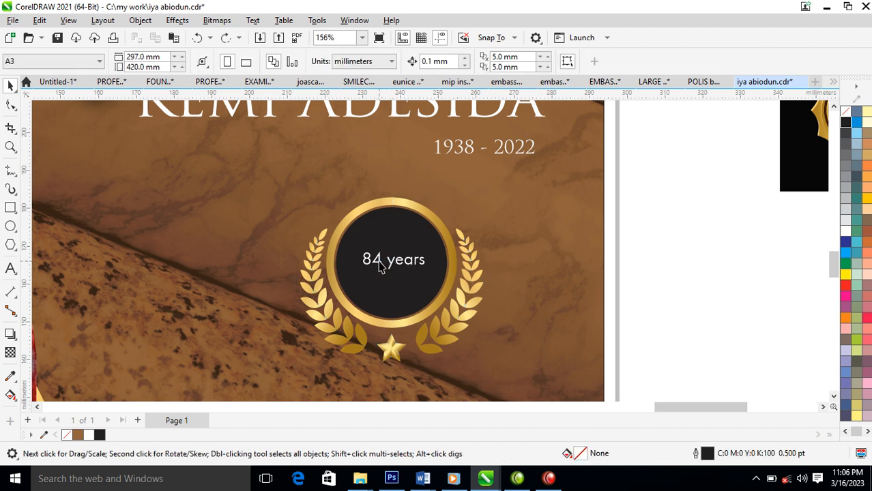
click(379, 264)
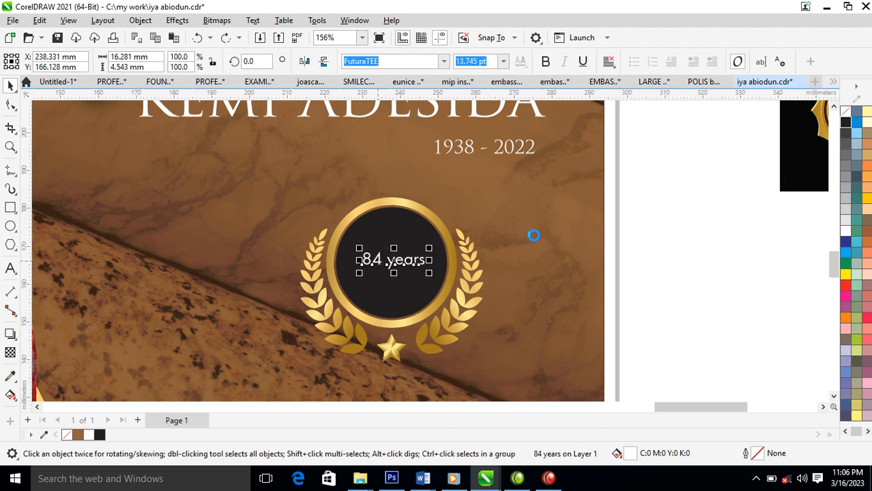
double_click(403, 259)
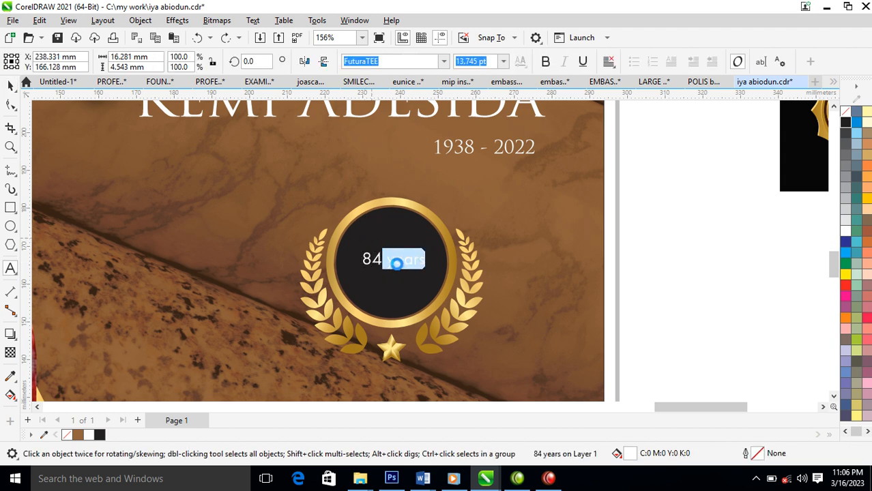
key(Escape)
drag(398, 264, 533, 231)
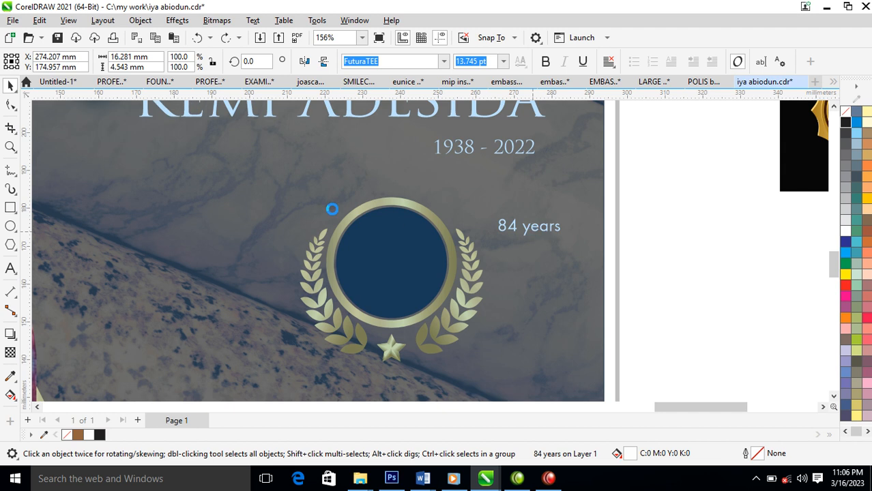
Group the laurel badge pieces, shift the badge right, and bring '84 years' in front onto its black circle.
drag(276, 184, 512, 389)
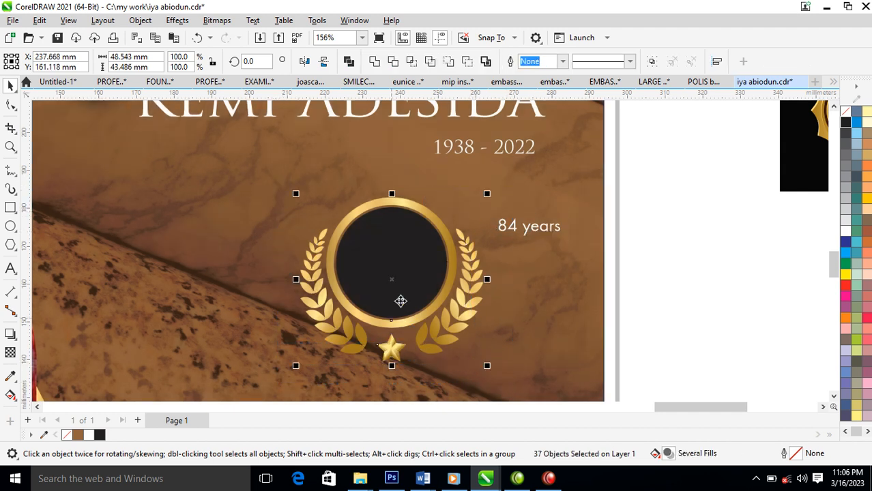
key(ctrl+g)
drag(421, 271, 483, 254)
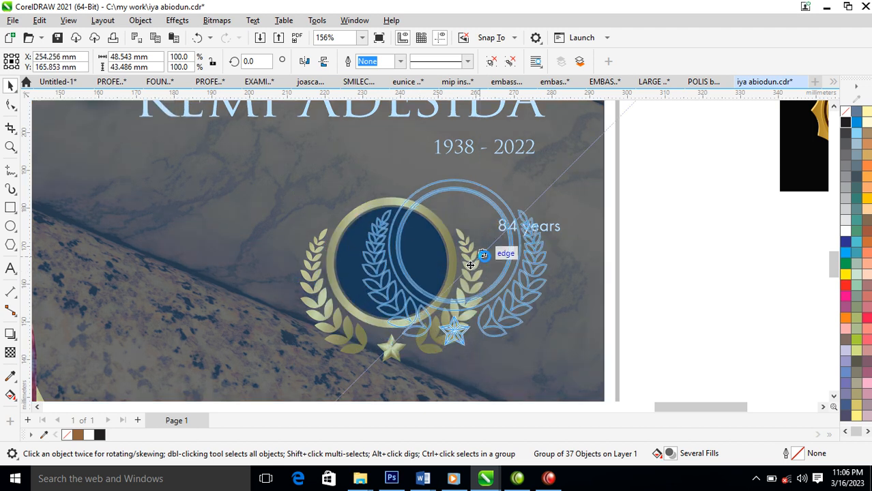
click(551, 229)
key(shift+Page_Up)
drag(513, 226, 447, 223)
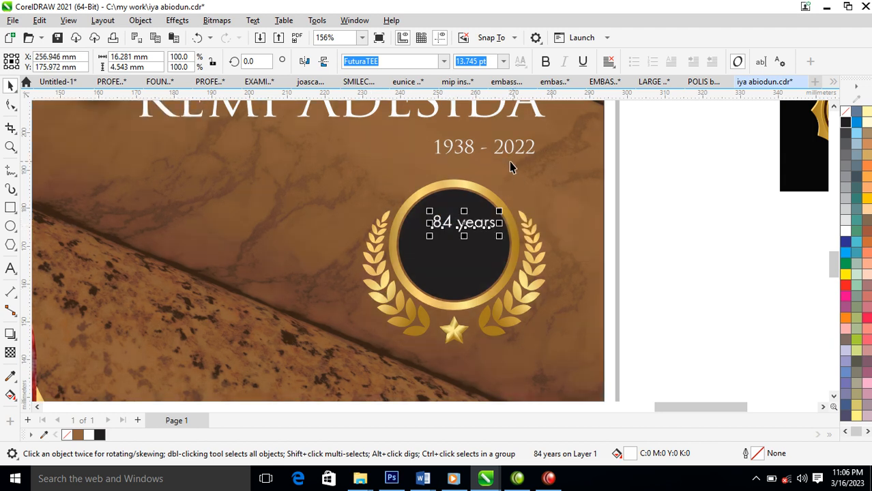
Set the text in Trajan Pro at about 37 pt with a smaller YEARS centred below 84.
click(443, 61)
click(398, 101)
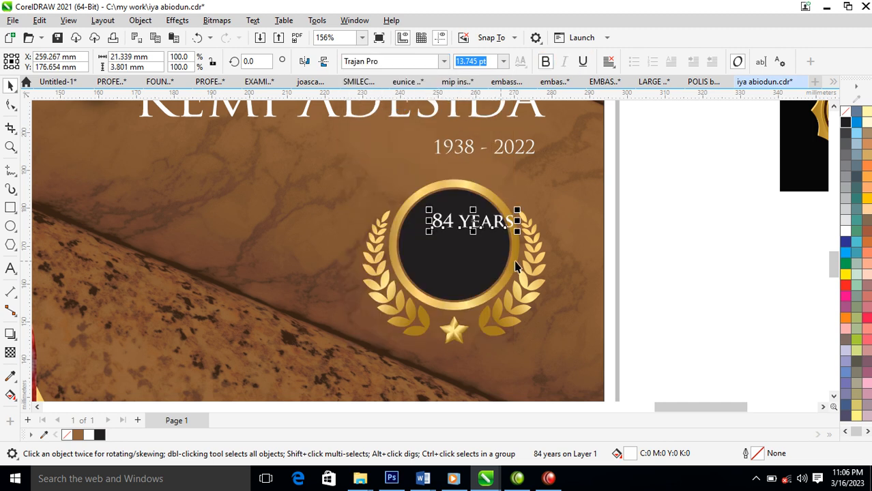
drag(520, 236, 654, 311)
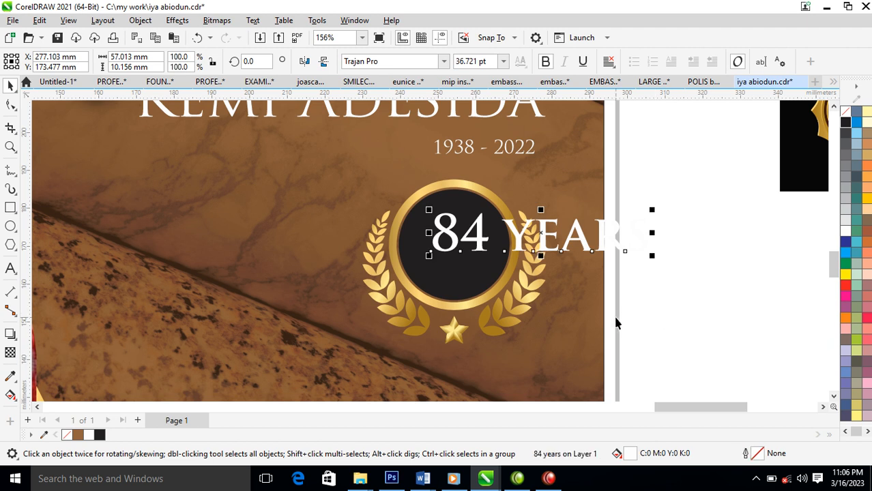
drag(579, 242, 465, 272)
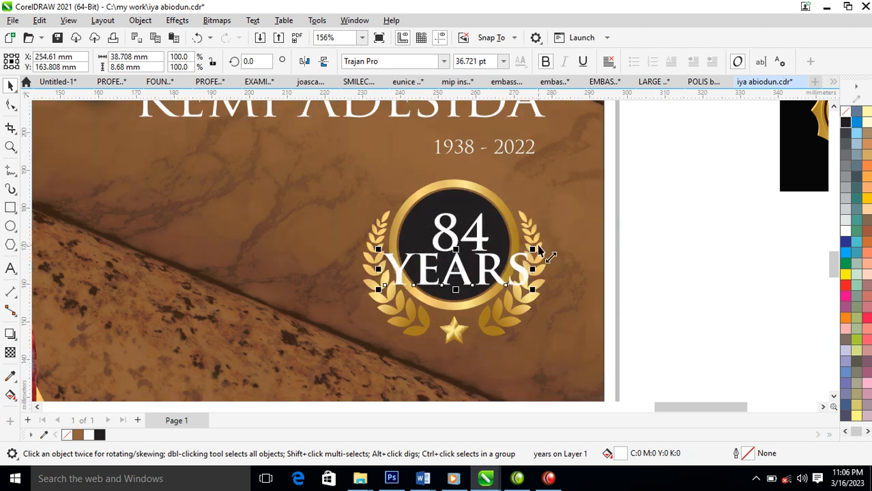
drag(534, 255, 504, 263)
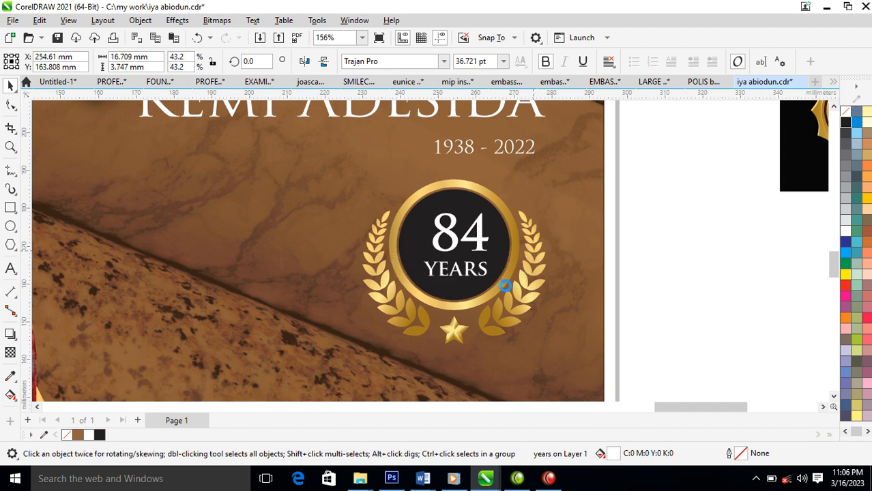
click(482, 187)
drag(481, 190, 483, 225)
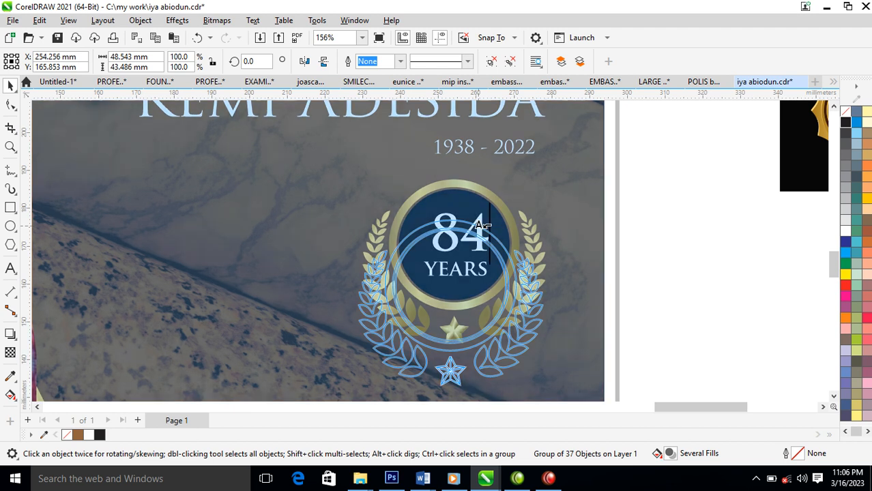
Place a spare copy of the badge on the pasteboard beside the page.
drag(483, 225, 479, 228)
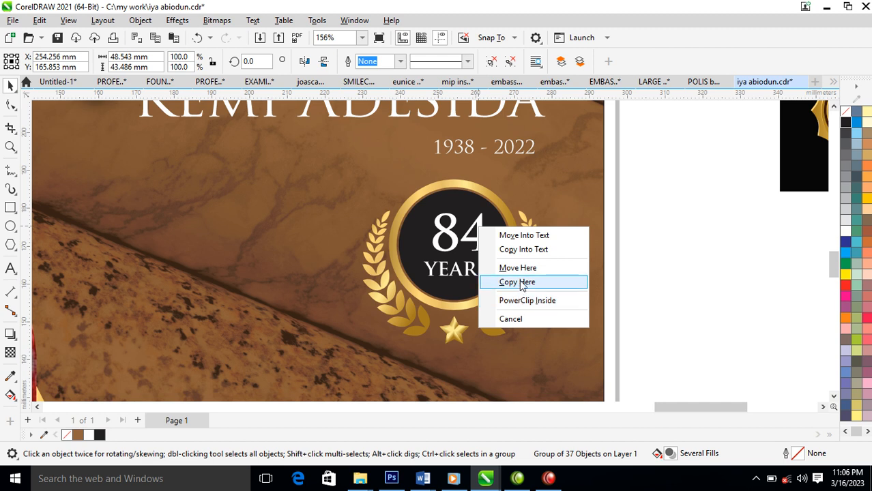
click(505, 196)
drag(540, 261, 453, 237)
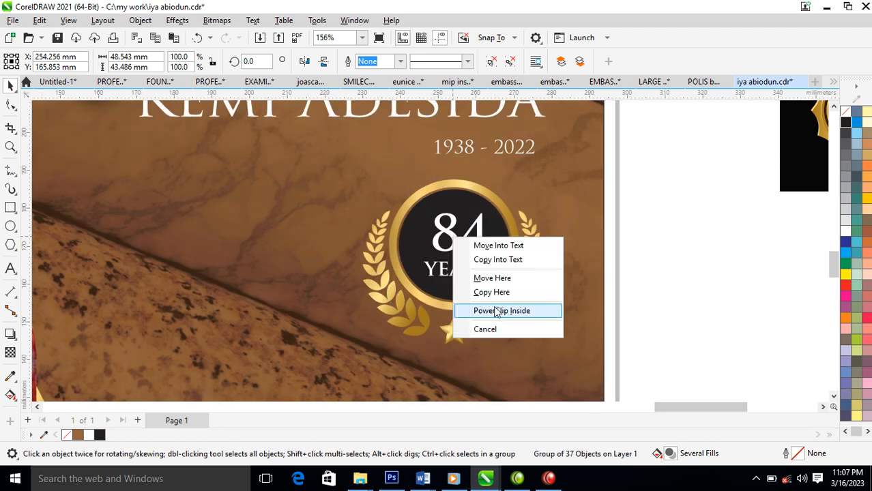
click(651, 196)
drag(537, 249, 791, 284)
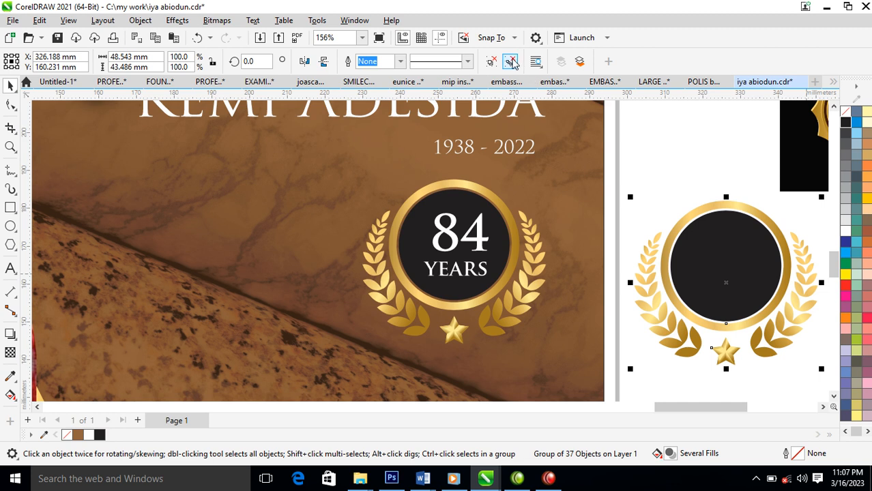
click(686, 184)
Copy the spare badge's gold ring fill onto the 84 digits.
drag(747, 212, 471, 234)
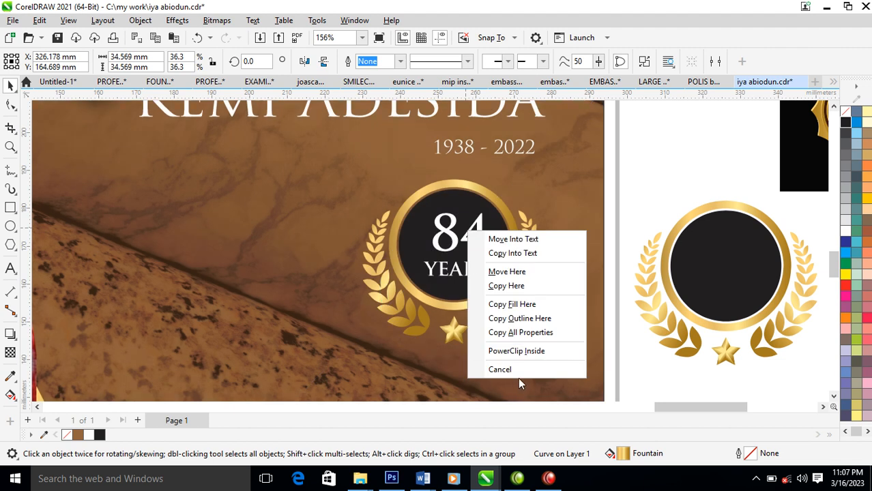
click(522, 332)
drag(617, 178, 747, 328)
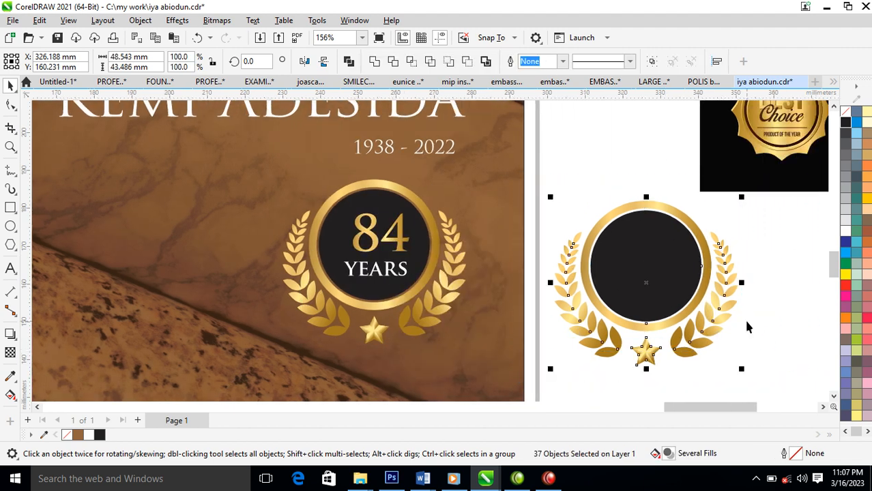
Delete the spare badge copy and give YEARS the same gold fill and font as 84.
key(Delete)
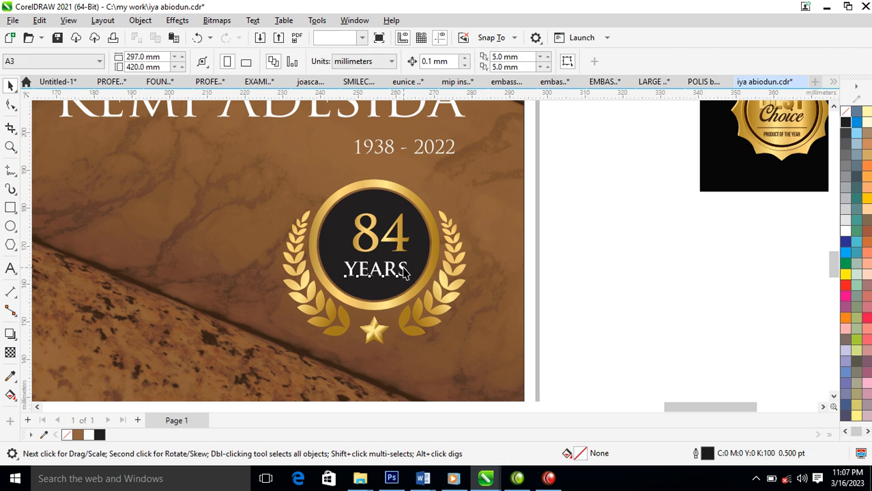
click(405, 271)
click(401, 224)
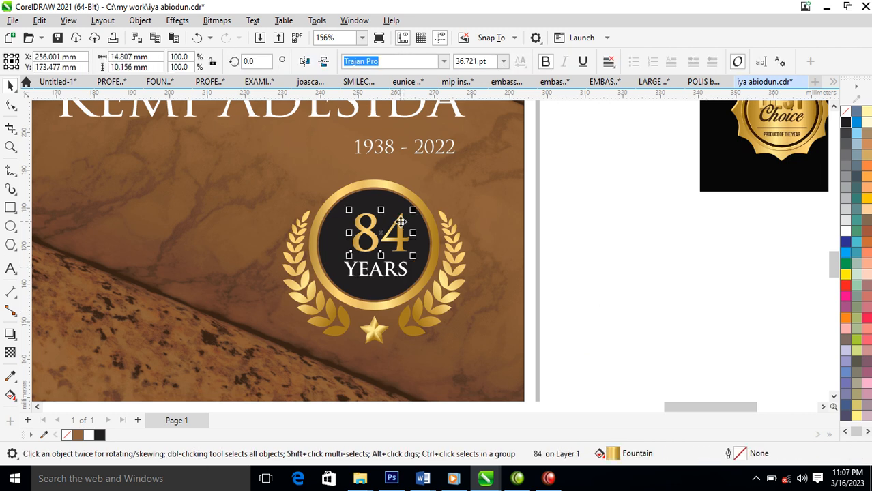
drag(379, 289, 394, 276)
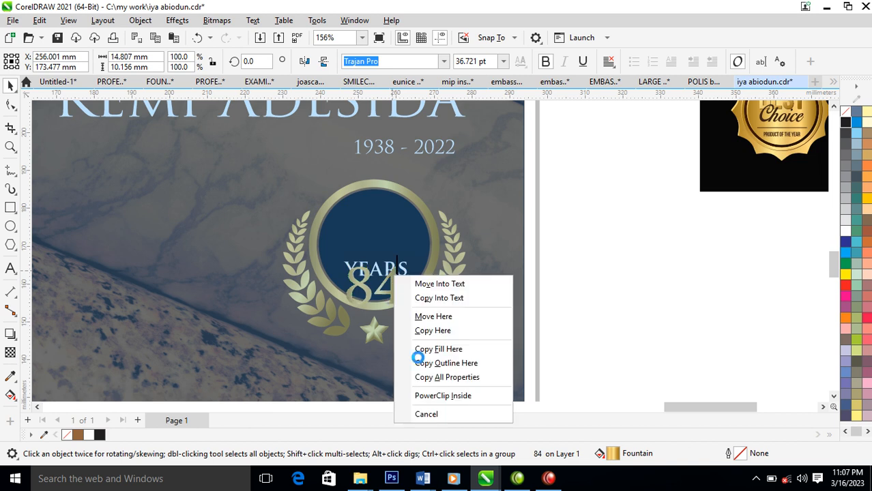
click(462, 377)
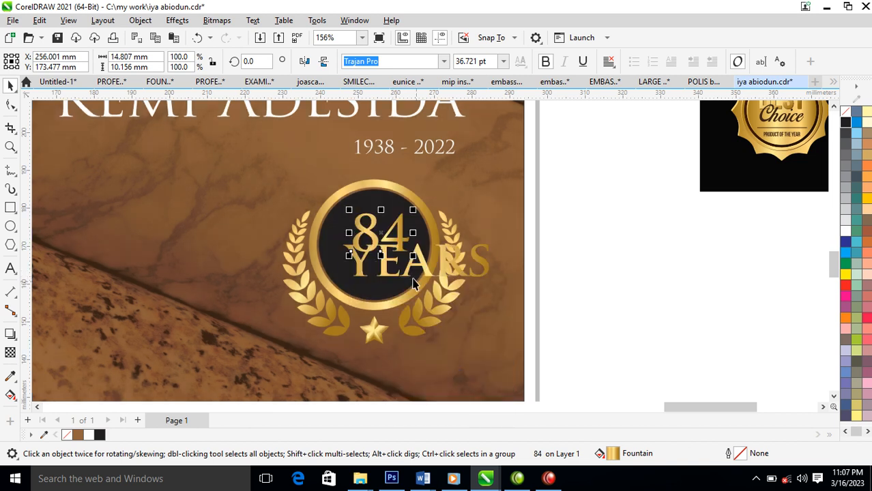
Shrink YEARS beneath the 84, enlarge the 84 to about 52 pt, and nudge YEARS down.
click(459, 278)
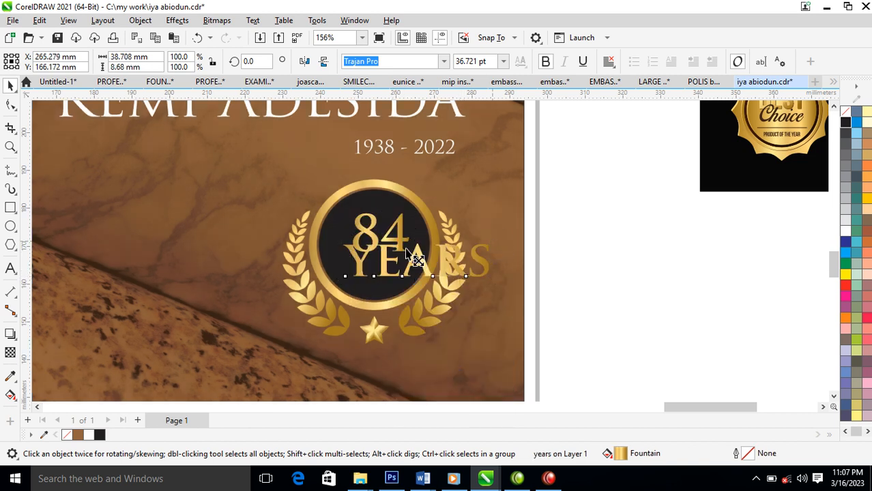
drag(405, 244, 409, 241)
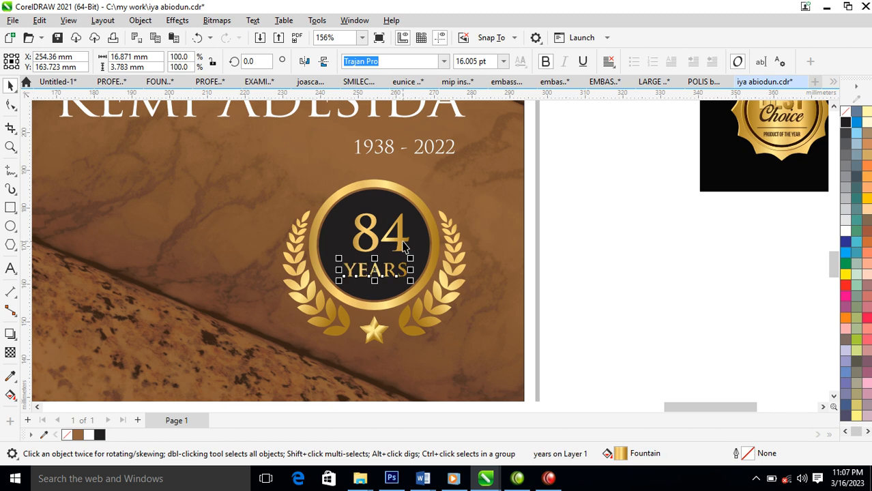
click(406, 218)
drag(405, 212, 418, 198)
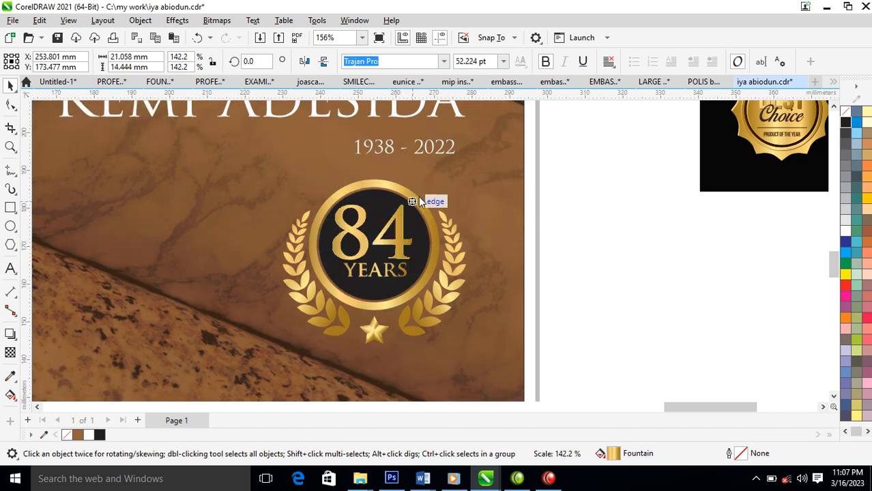
click(400, 278)
drag(400, 285, 390, 291)
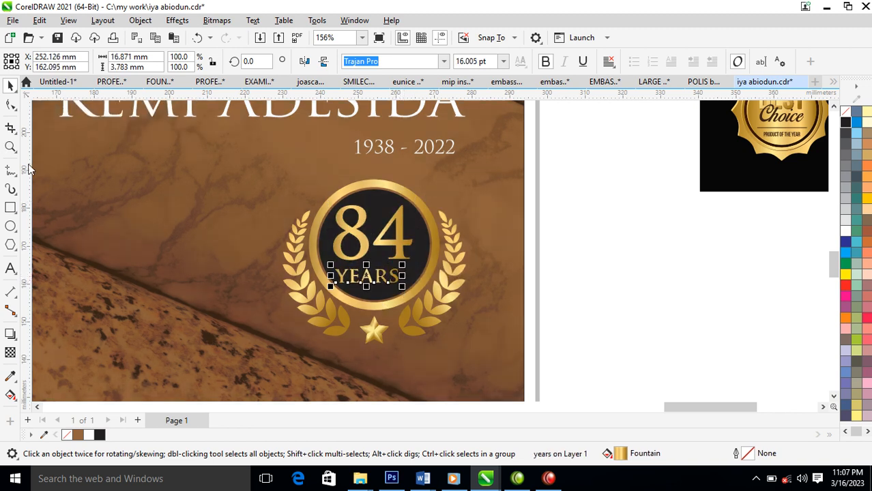
Widen the YEARS letter spacing, centre 84 and YEARS in the badge, and group them.
click(10, 104)
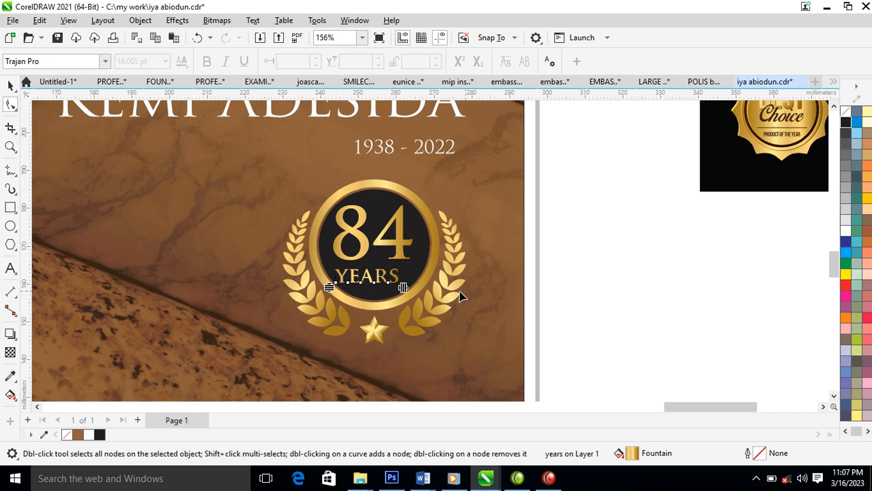
drag(404, 287, 416, 288)
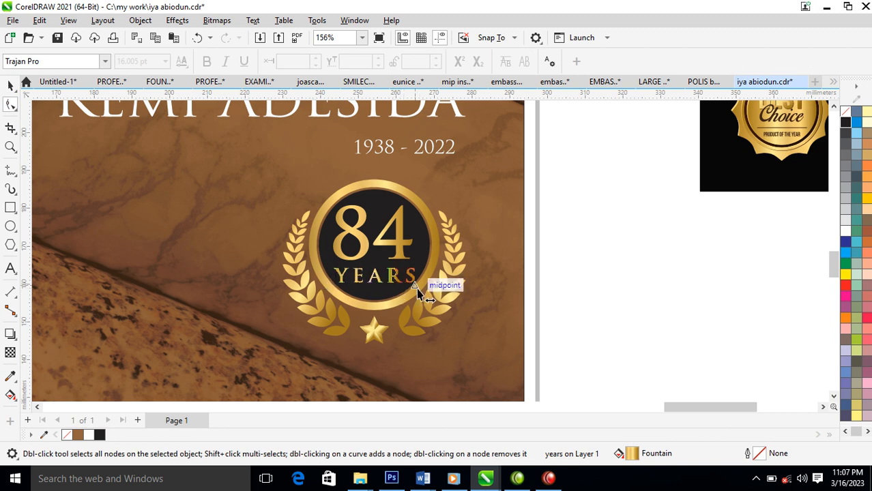
key(space)
shift+click(408, 242)
shift+click(419, 221)
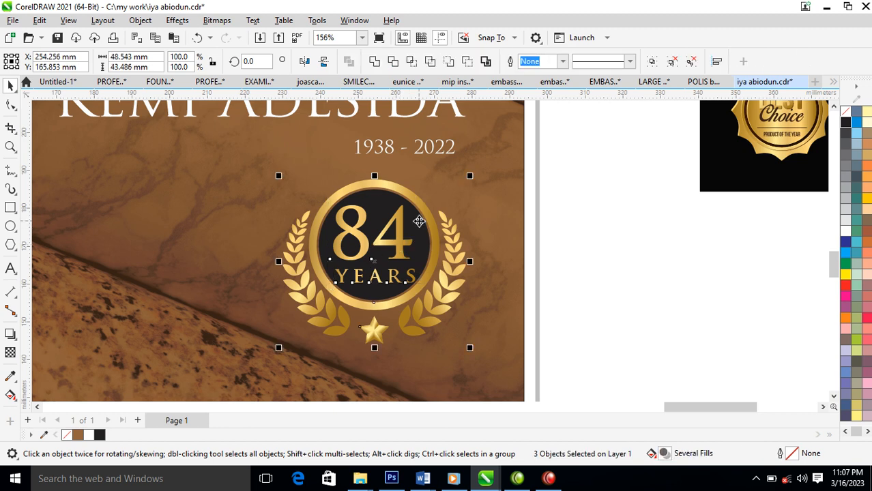
key(c)
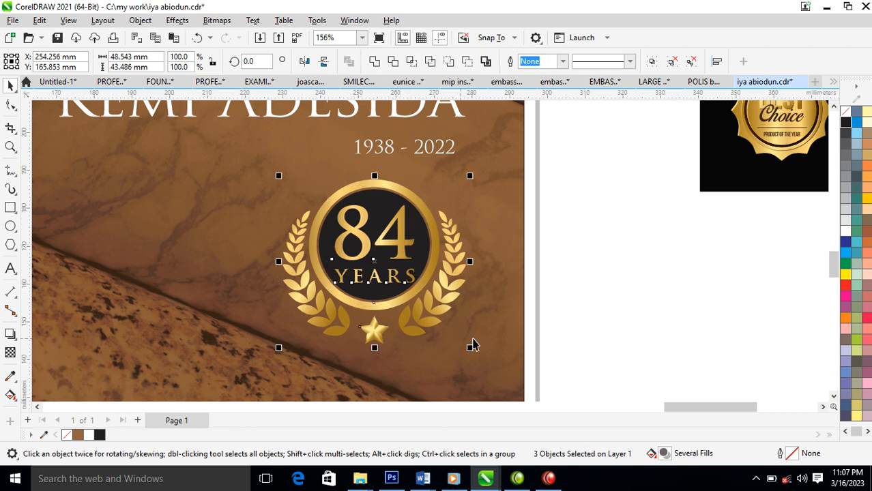
key(ctrl+g)
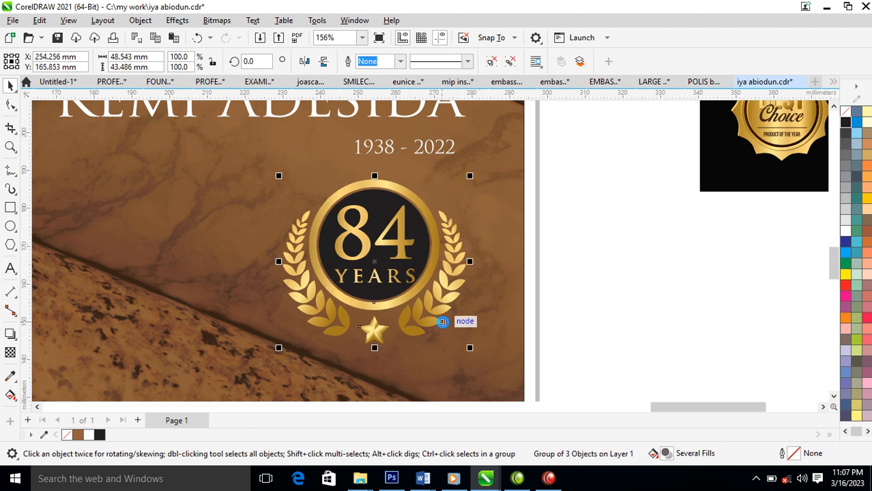
scroll(442, 322, down, 5)
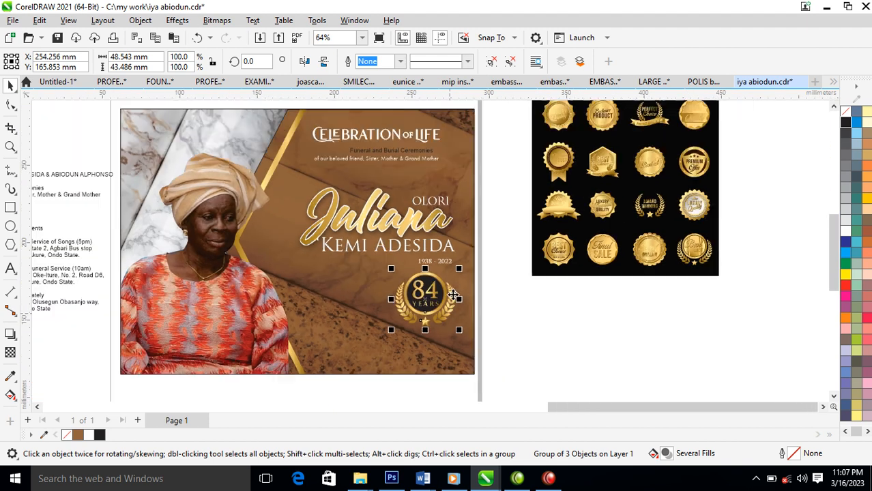
key(F2)
drag(110, 109, 502, 394)
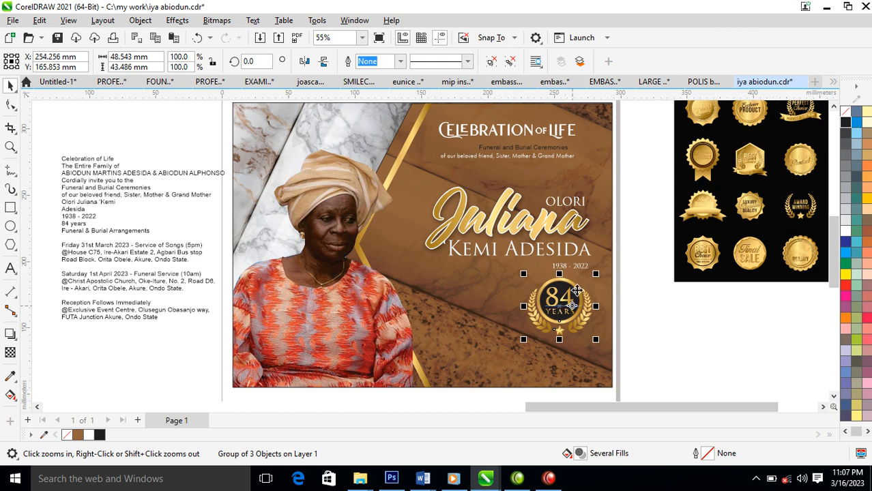
drag(573, 300, 571, 310)
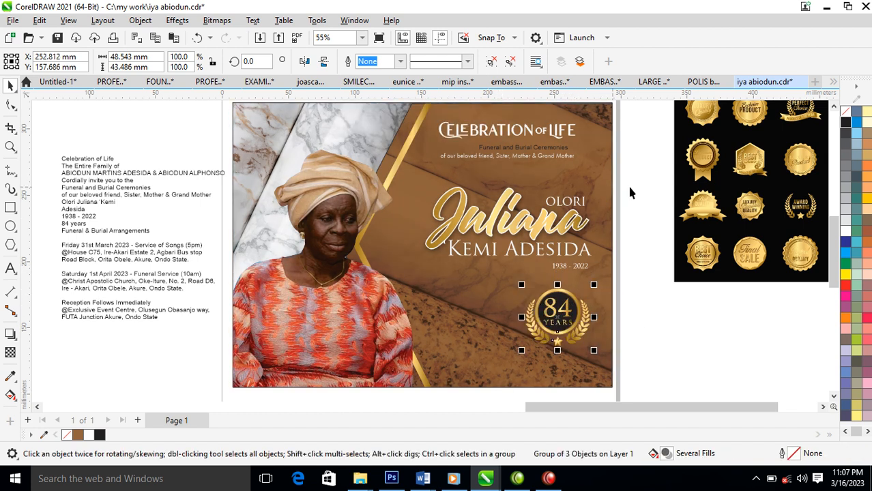
drag(624, 176, 373, 287)
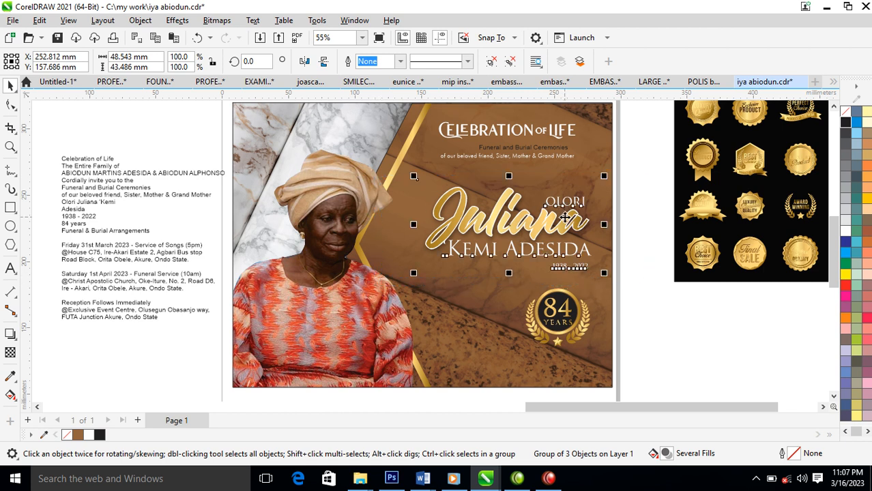
drag(569, 227, 561, 251)
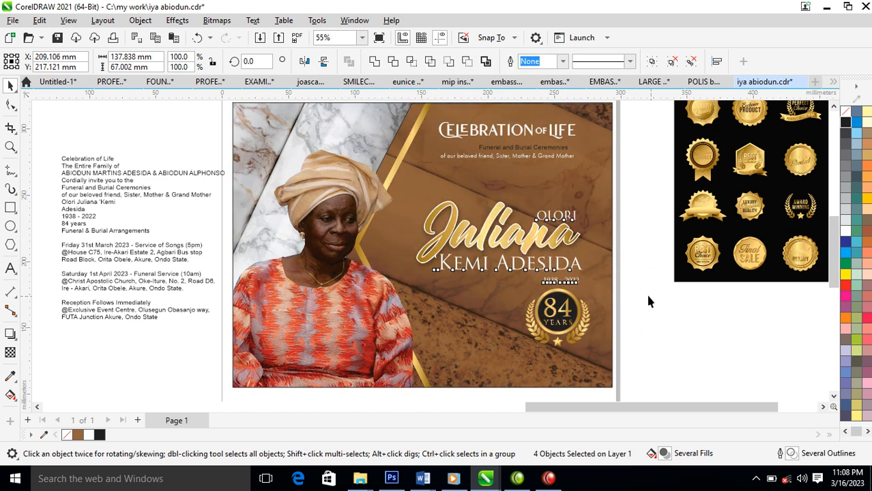
click(652, 302)
click(548, 279)
drag(539, 277, 525, 272)
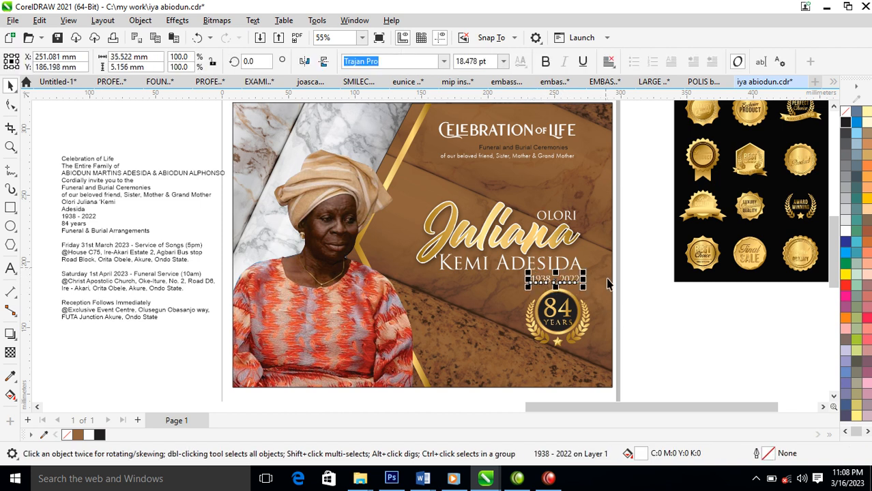
click(545, 61)
shift+click(577, 265)
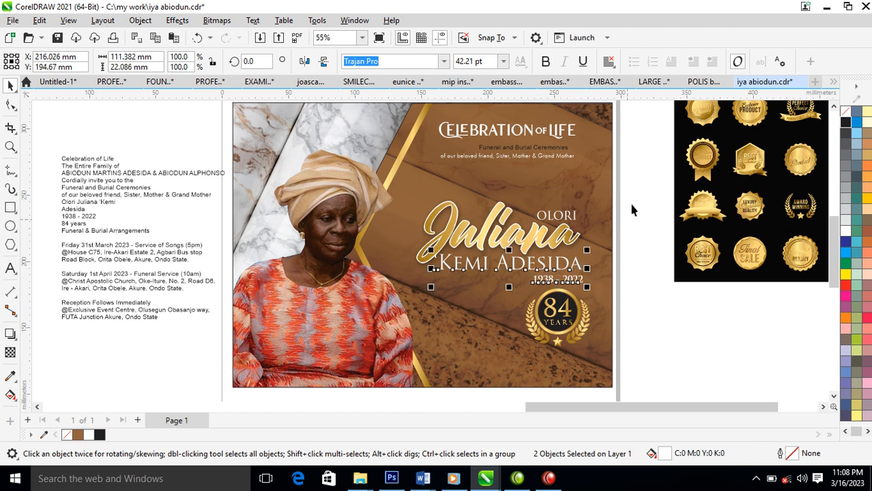
key(Left)
Zoom in on the top text and move the 'of our beloved friend' line lower.
key(z)
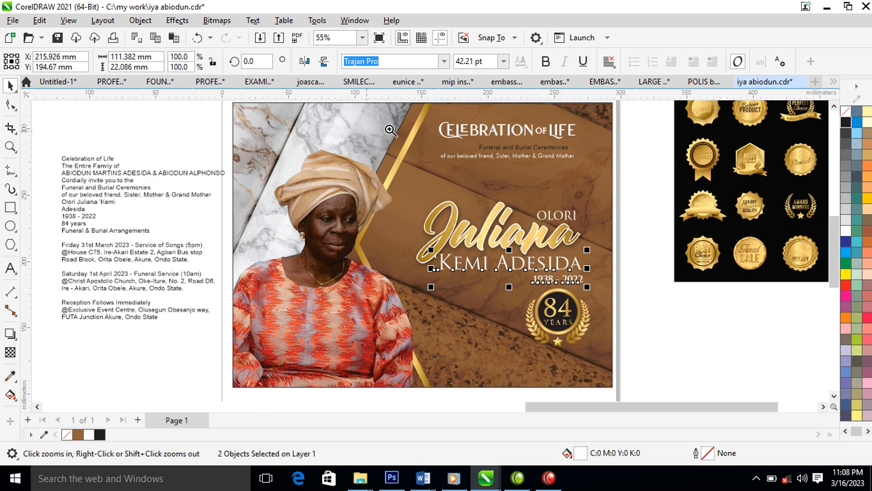
click(565, 162)
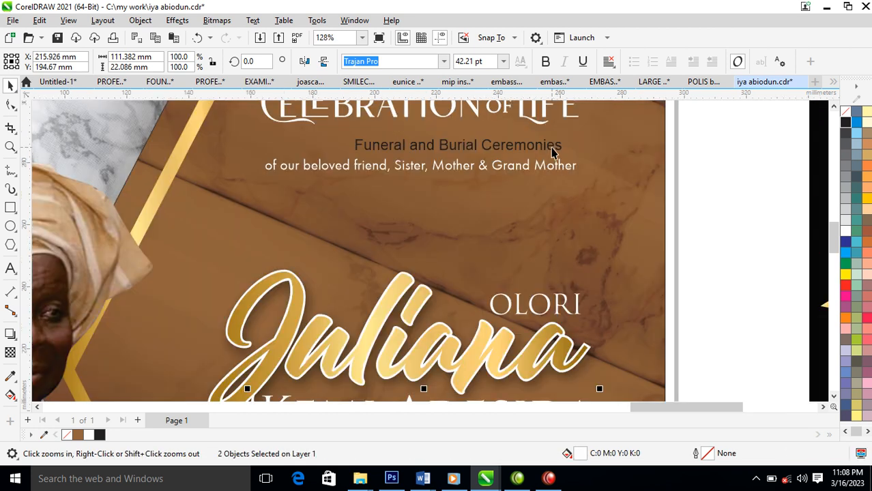
key(space)
click(551, 152)
click(561, 171)
drag(556, 275, 557, 245)
Enlarge the Funeral and Burial Ceremonies title, set it in white Trajan Pro, and replace AND with '&'.
click(536, 150)
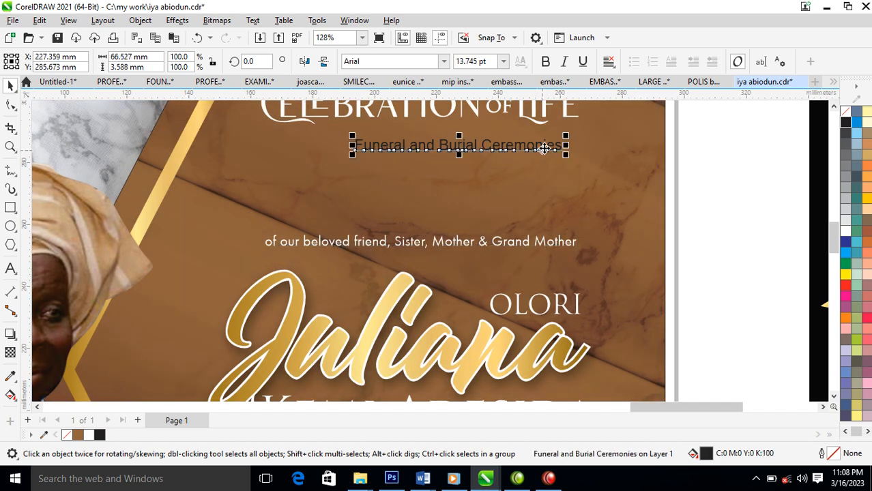
drag(564, 156, 650, 193)
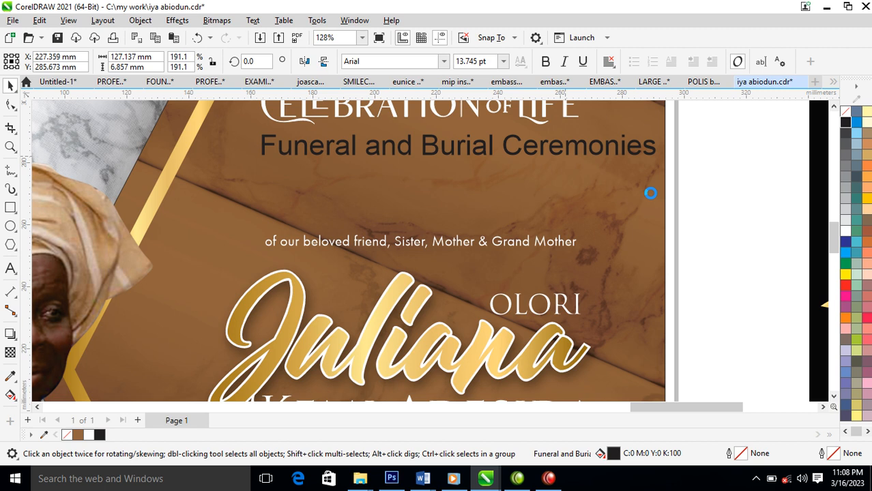
click(443, 62)
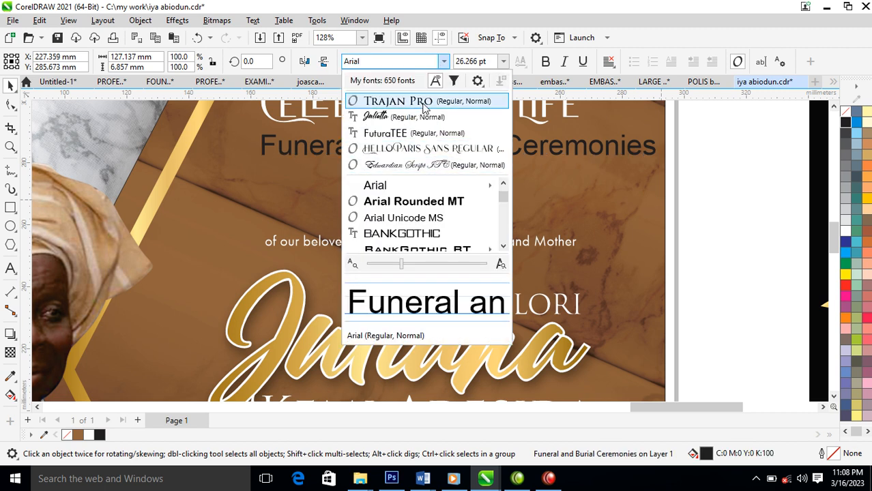
click(421, 102)
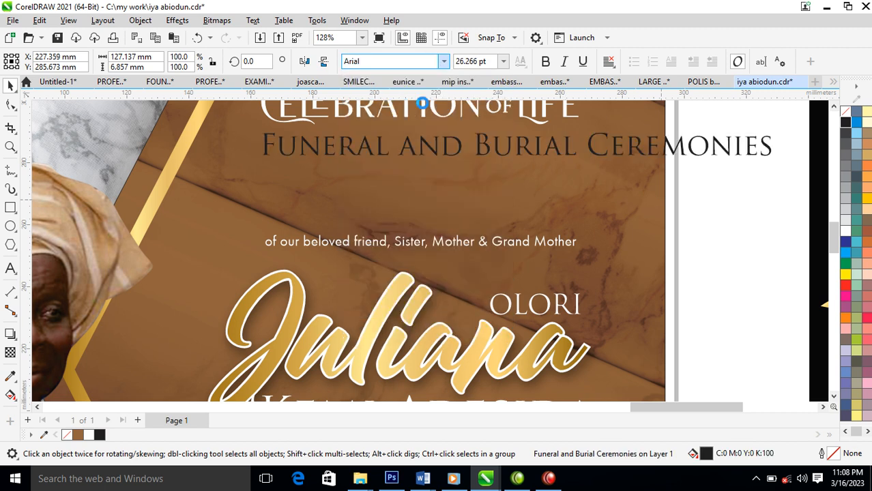
click(479, 146)
drag(464, 145, 399, 145)
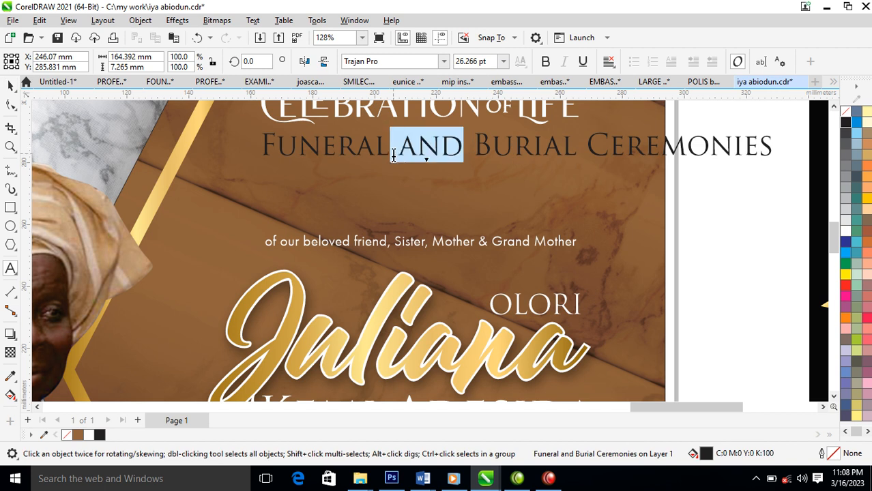
text(&)
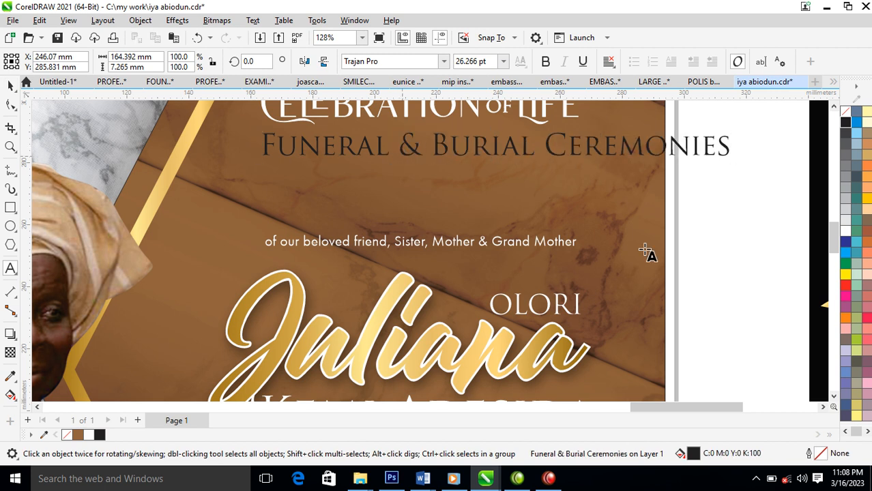
click(845, 230)
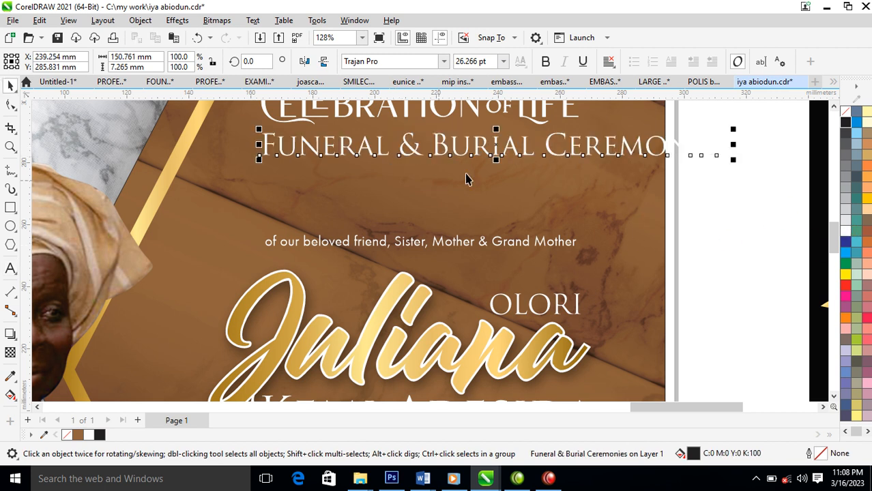
Put 'Ceremonies' on its own line, right-align the subtitle, and move it down-right.
click(549, 142)
click(548, 142)
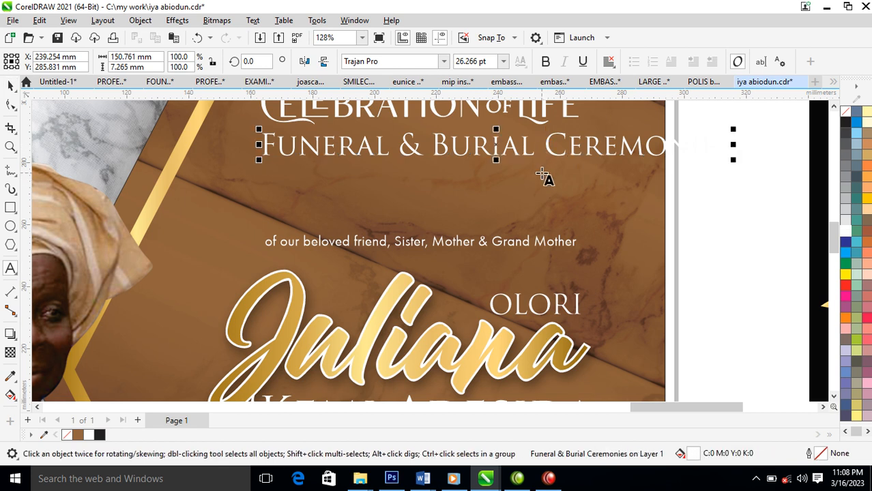
key(Return)
key(ctrl+space)
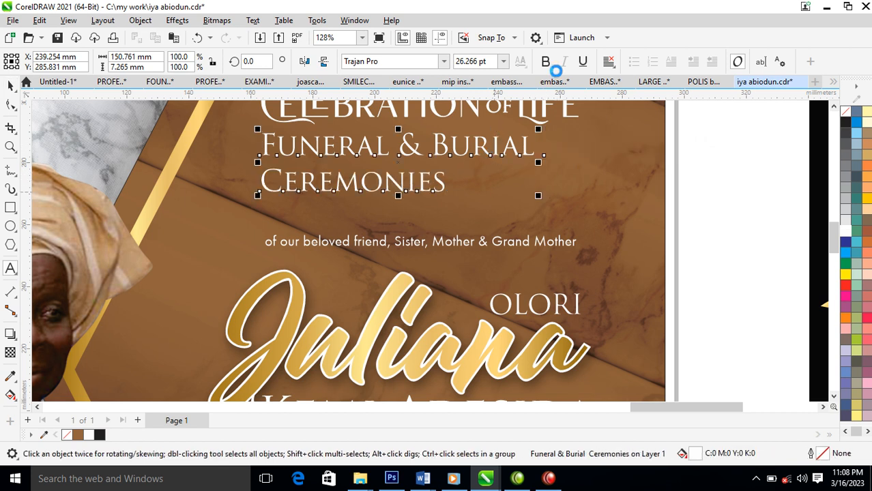
click(608, 62)
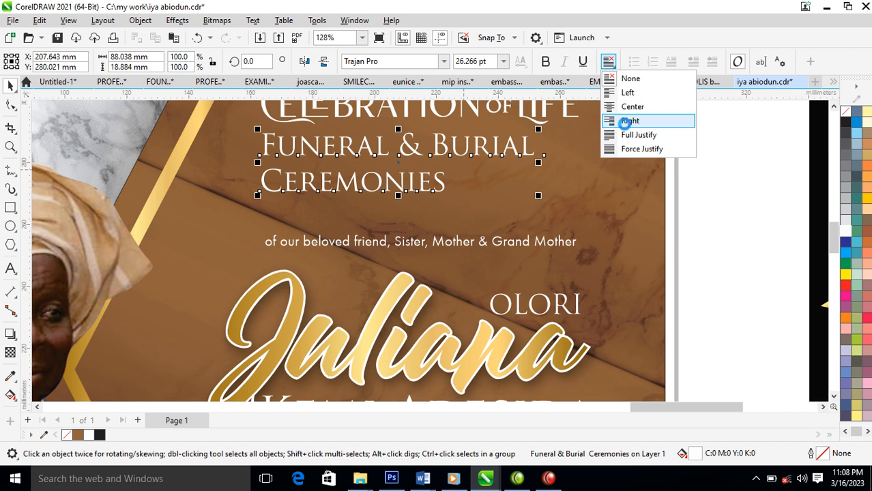
click(630, 120)
drag(534, 150, 575, 179)
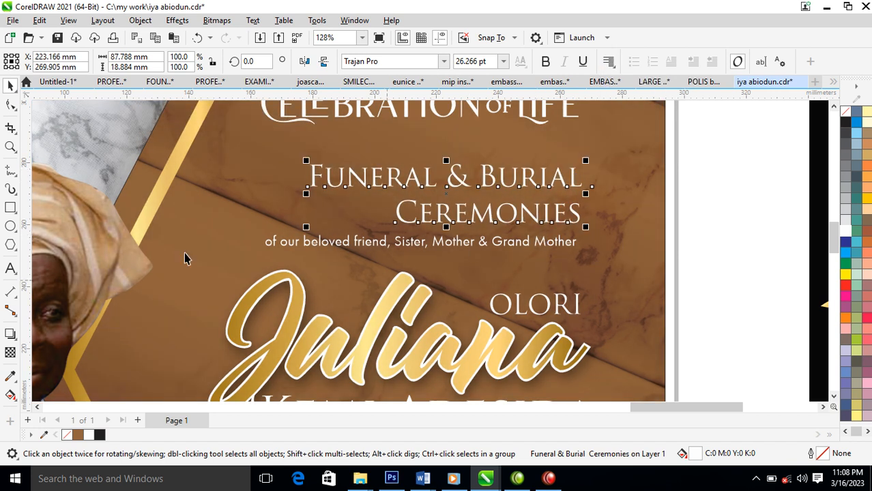
Tighten the subtitle's spacing and move the tribute line up snugly beneath it.
click(11, 104)
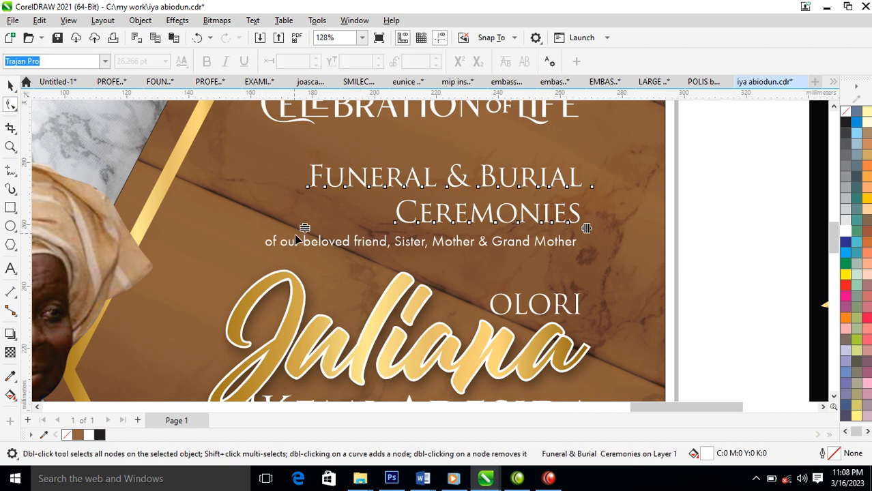
click(303, 215)
key(space)
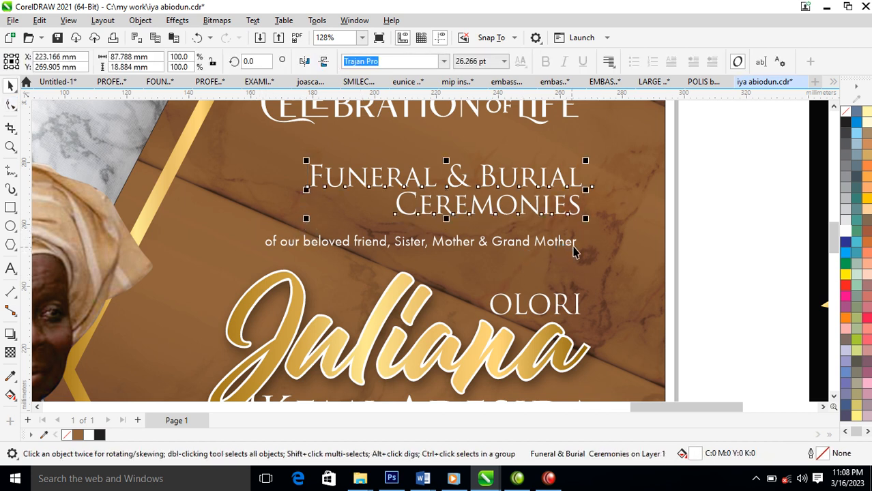
drag(575, 249, 579, 228)
shift+click(584, 203)
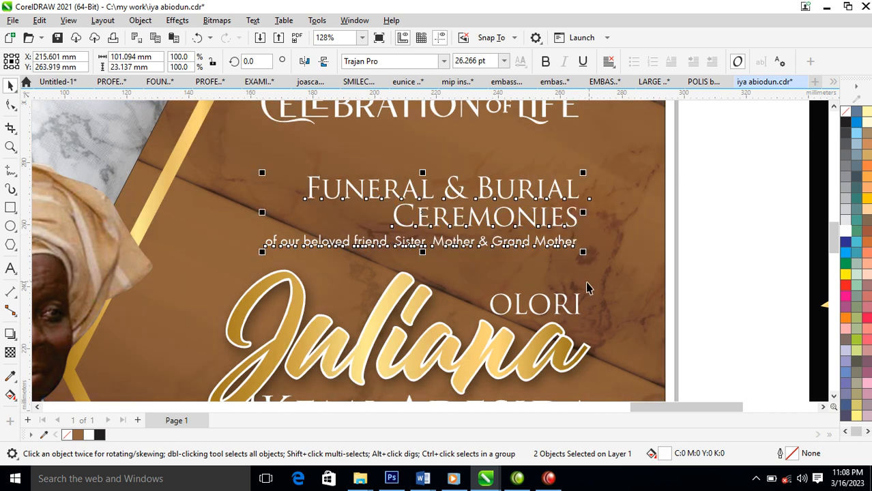
scroll(576, 281, down, 4)
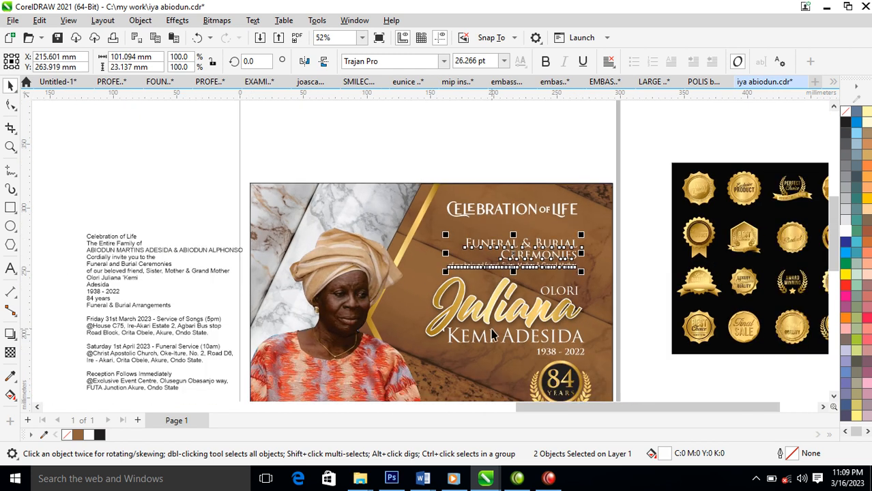
key(z)
drag(440, 330, 653, 406)
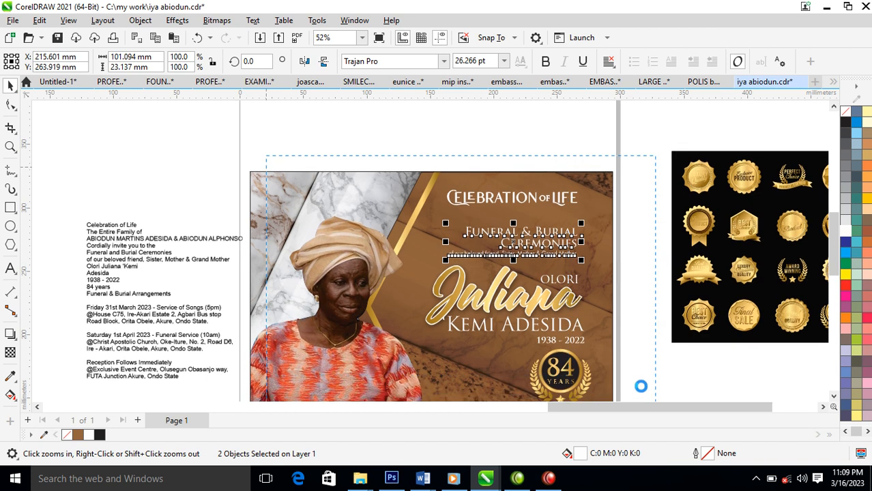
click(644, 327)
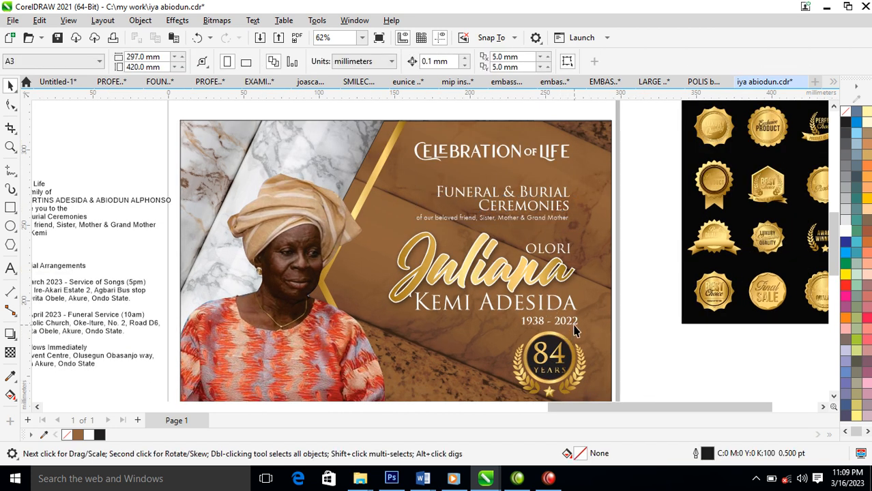
click(571, 328)
drag(570, 325, 566, 330)
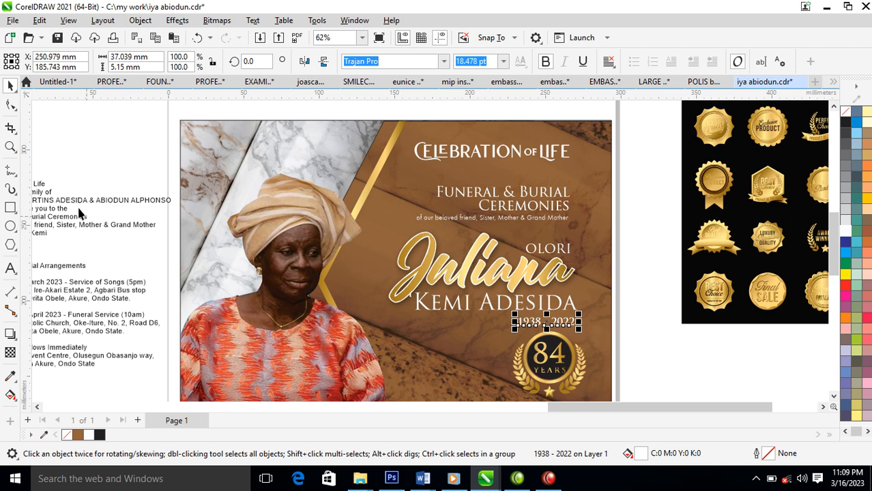
Draw a straight white line beneath the CELEBRATION OF LIFE heading.
click(10, 170)
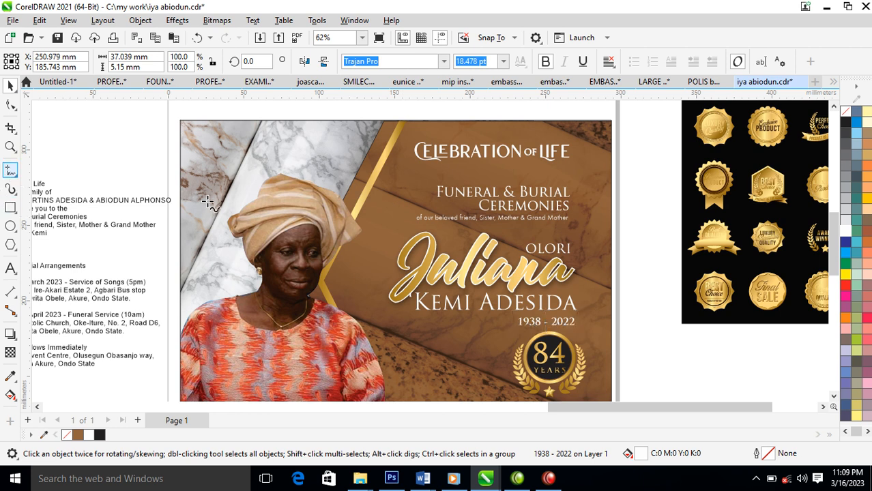
click(572, 167)
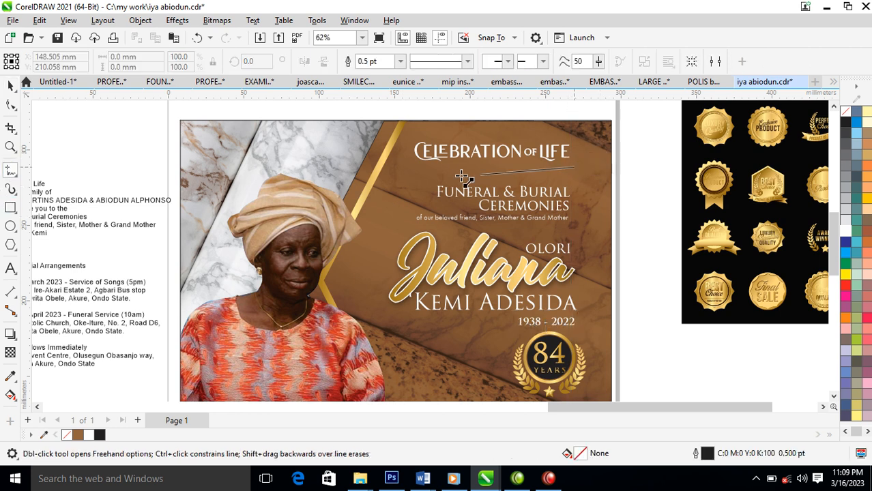
click(416, 166)
key(space)
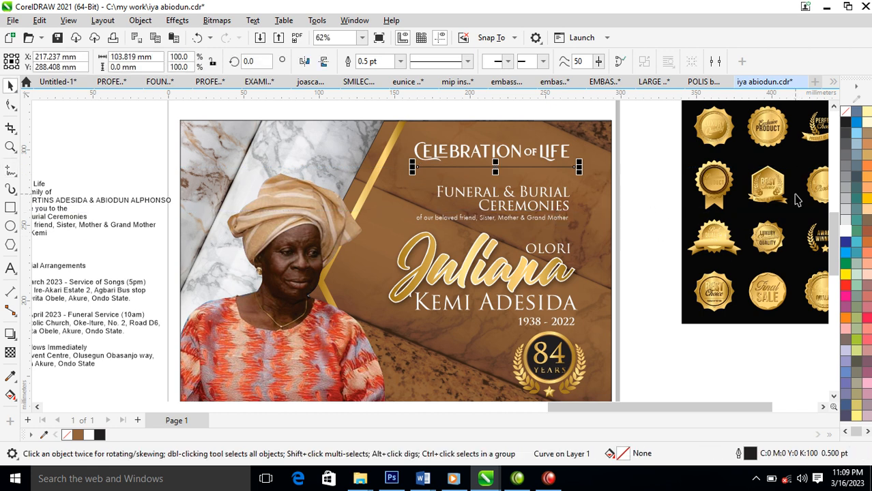
right_click(845, 236)
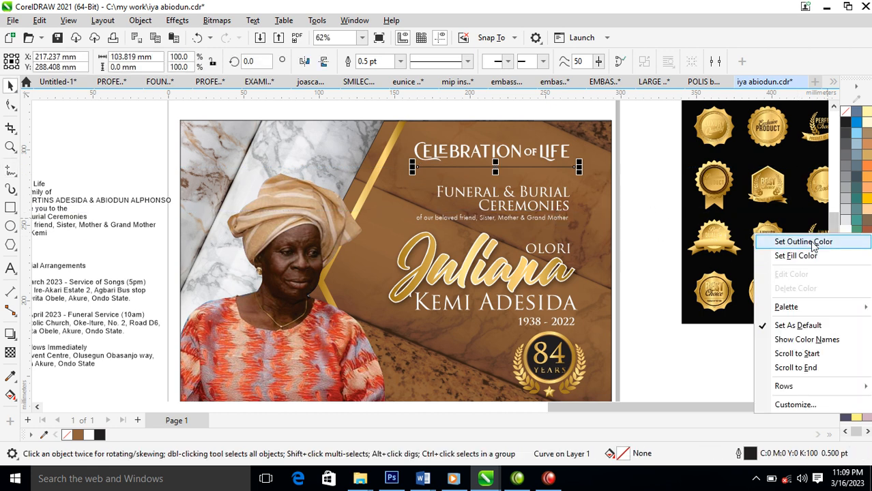
click(812, 242)
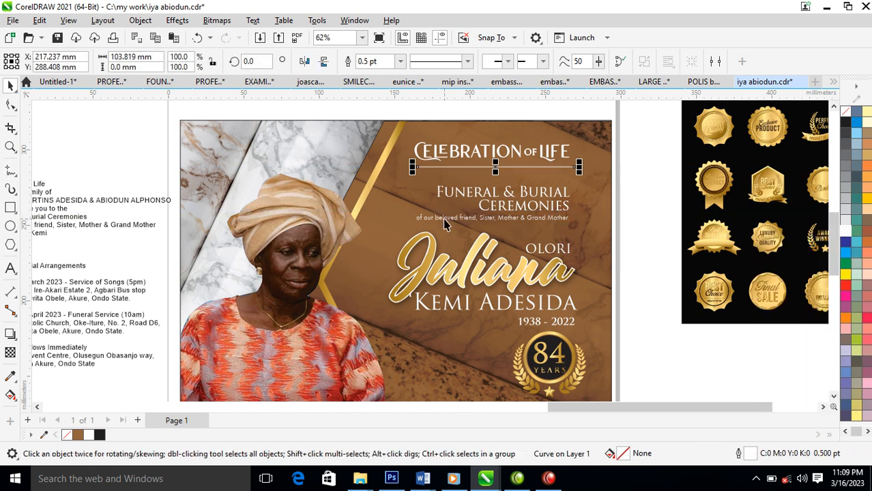
Give the divider a 2.0 pt dashed outline and shorten it to about 99 mm.
key(F12)
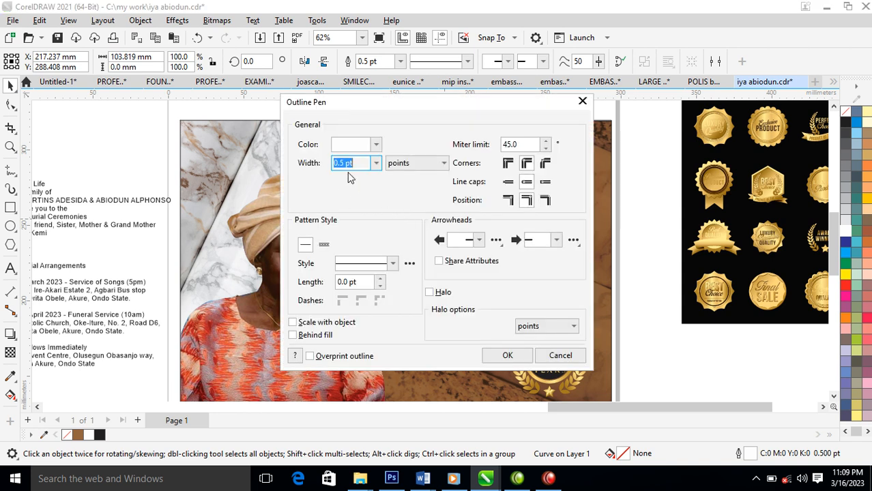
text(2)
click(375, 164)
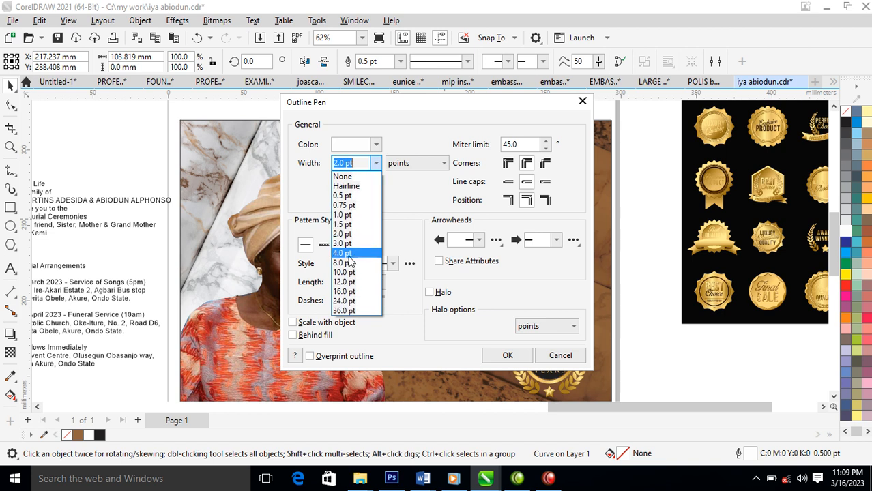
click(395, 204)
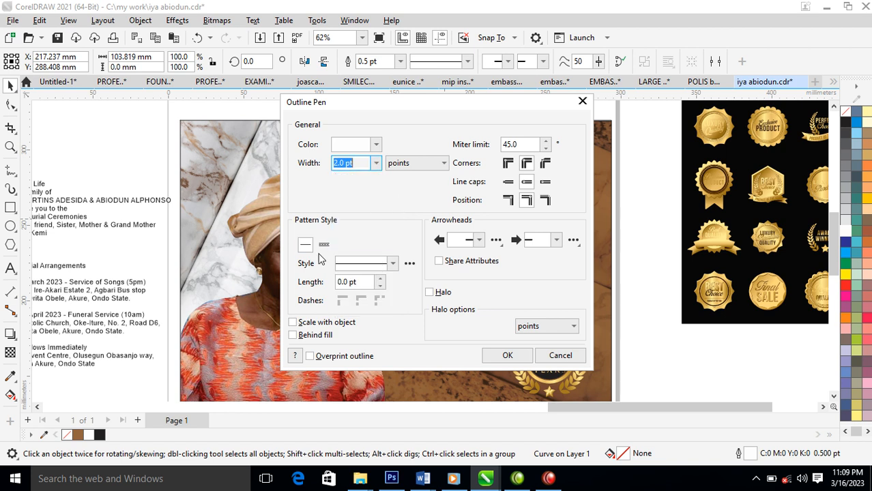
click(393, 263)
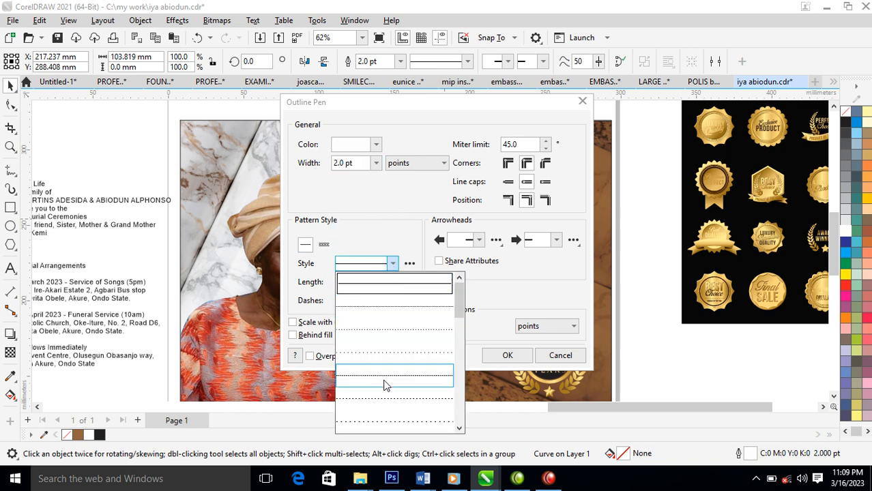
click(384, 405)
click(508, 356)
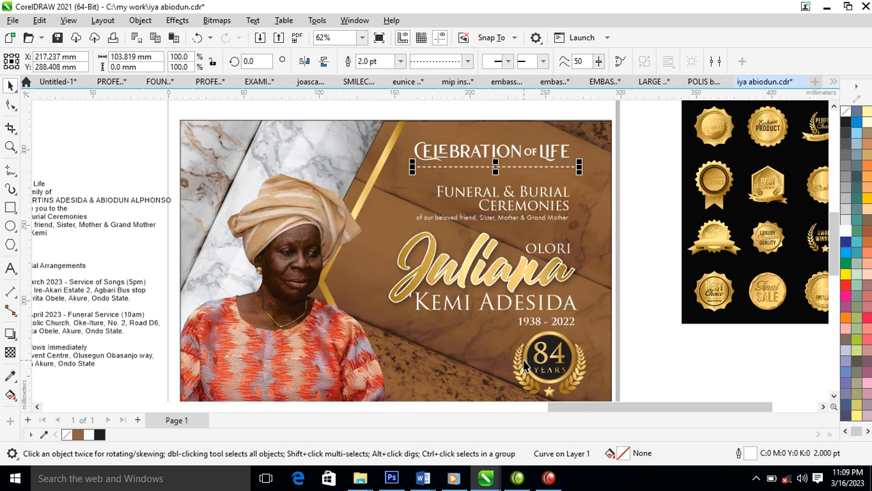
drag(578, 167, 573, 169)
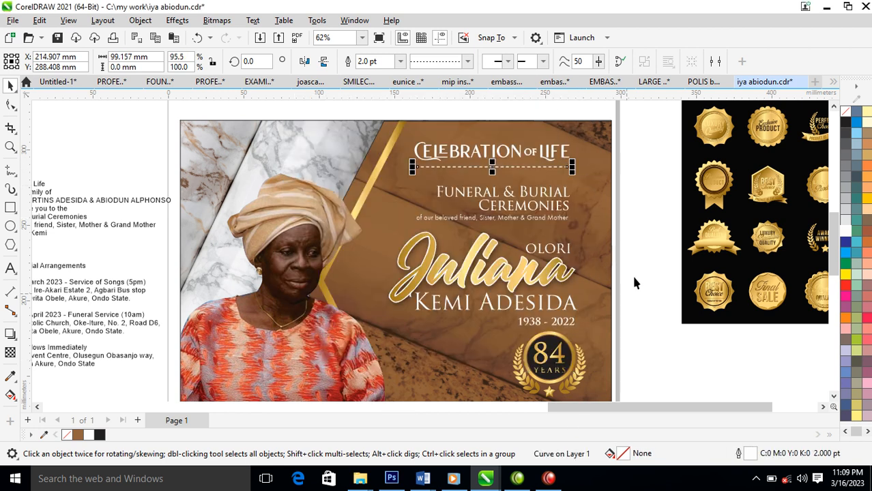
click(569, 363)
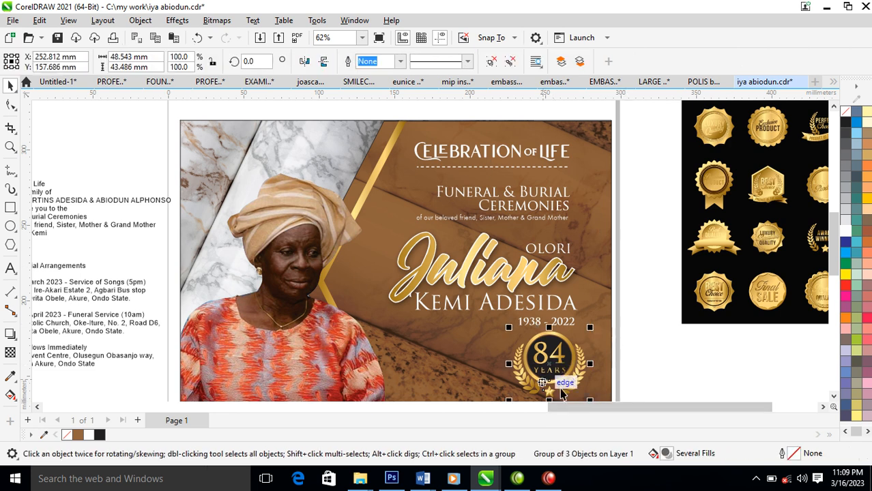
Scale the 84 YEARS badge down to about 36 mm wide under the dates, then view the whole flyer.
drag(591, 401, 577, 387)
drag(550, 352, 566, 354)
click(639, 308)
scroll(549, 326, down, 2)
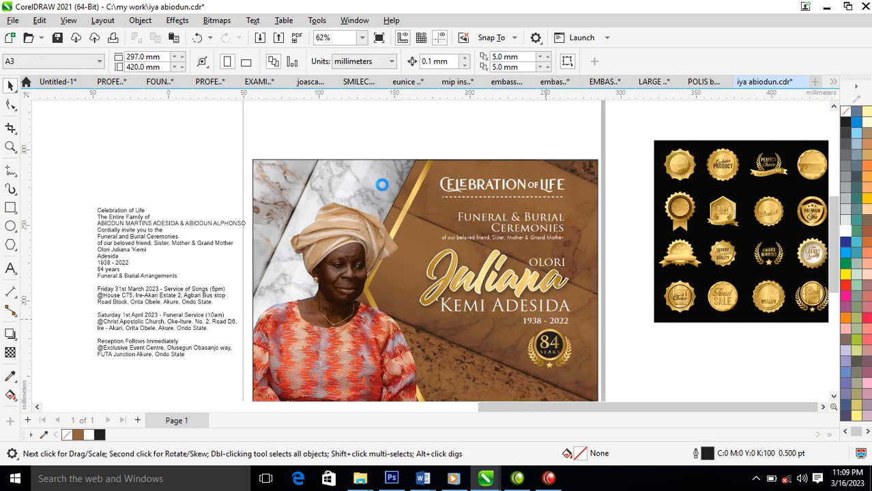
key(z)
drag(259, 150, 580, 386)
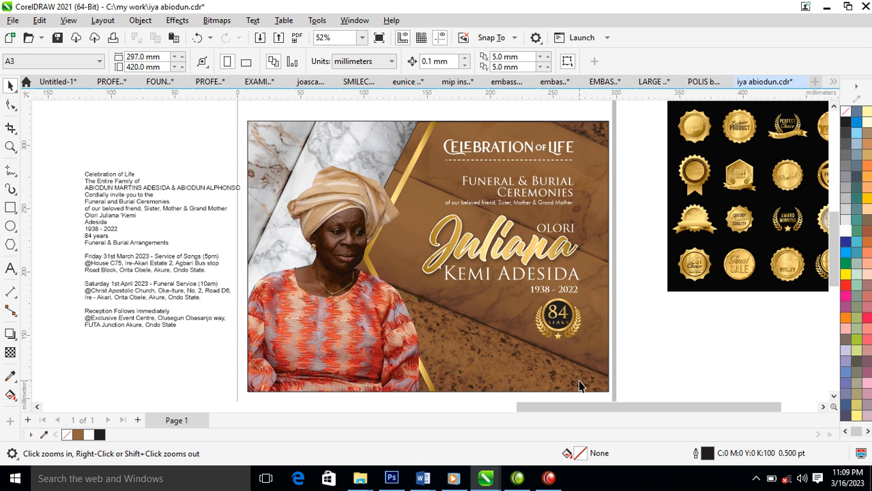